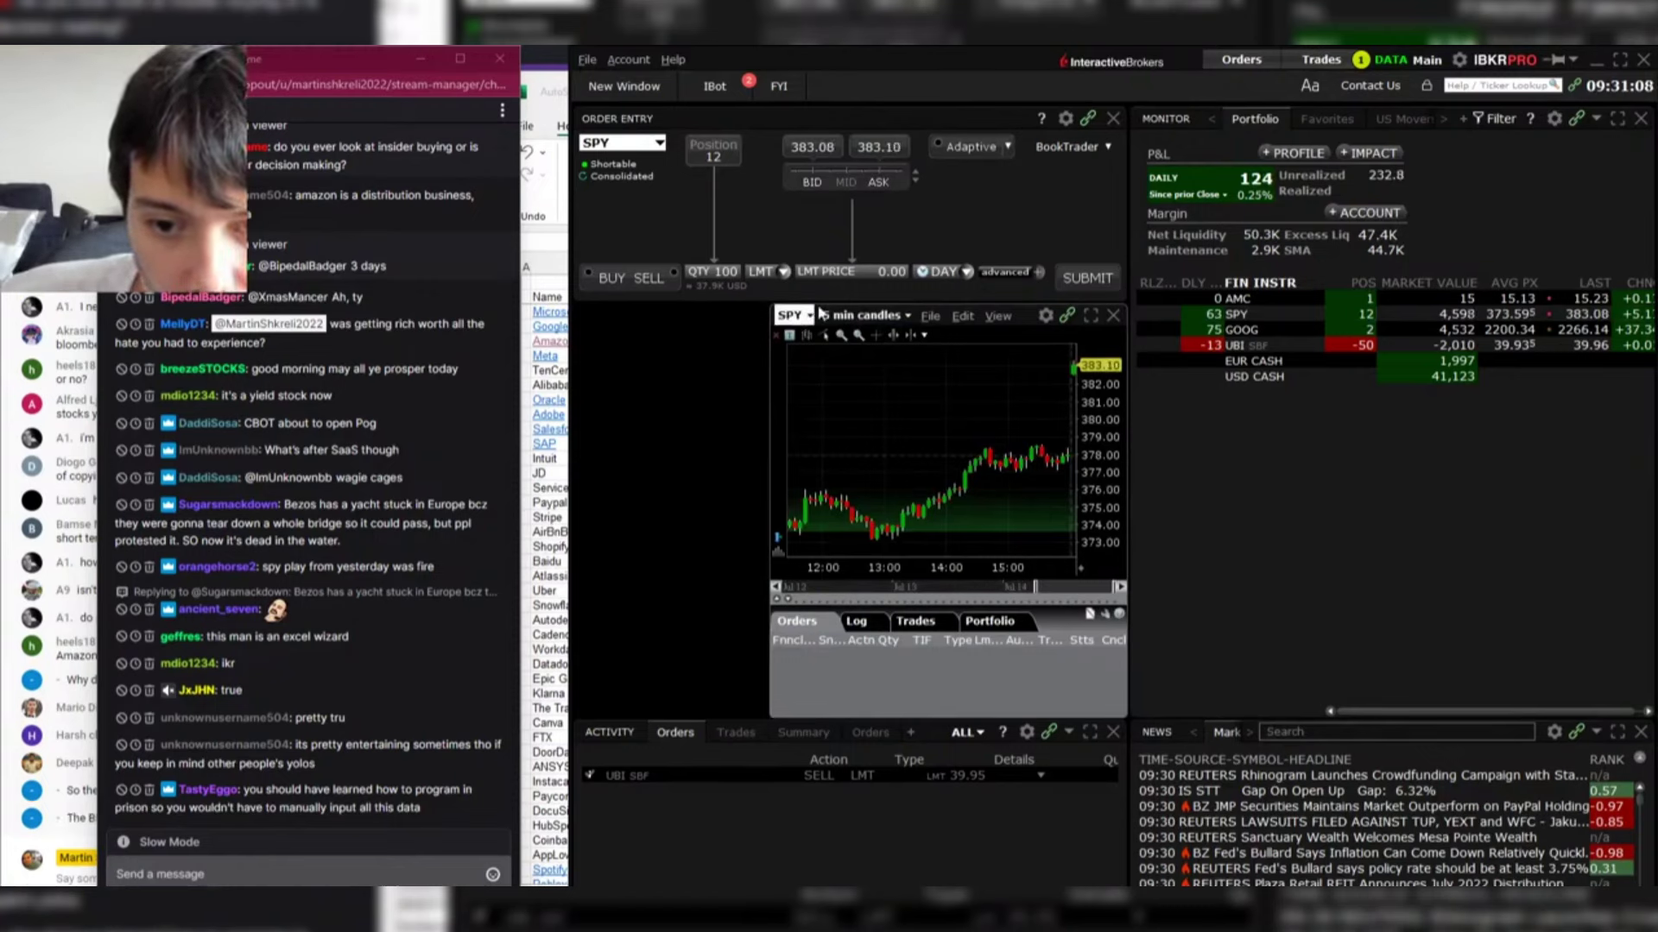
Step: Change the SPY chart to 15 min candles and then to 30 min candles
{"action": "left_click", "coordinate": [866, 316]}
{"action": "left_click", "coordinate": [878, 386]}
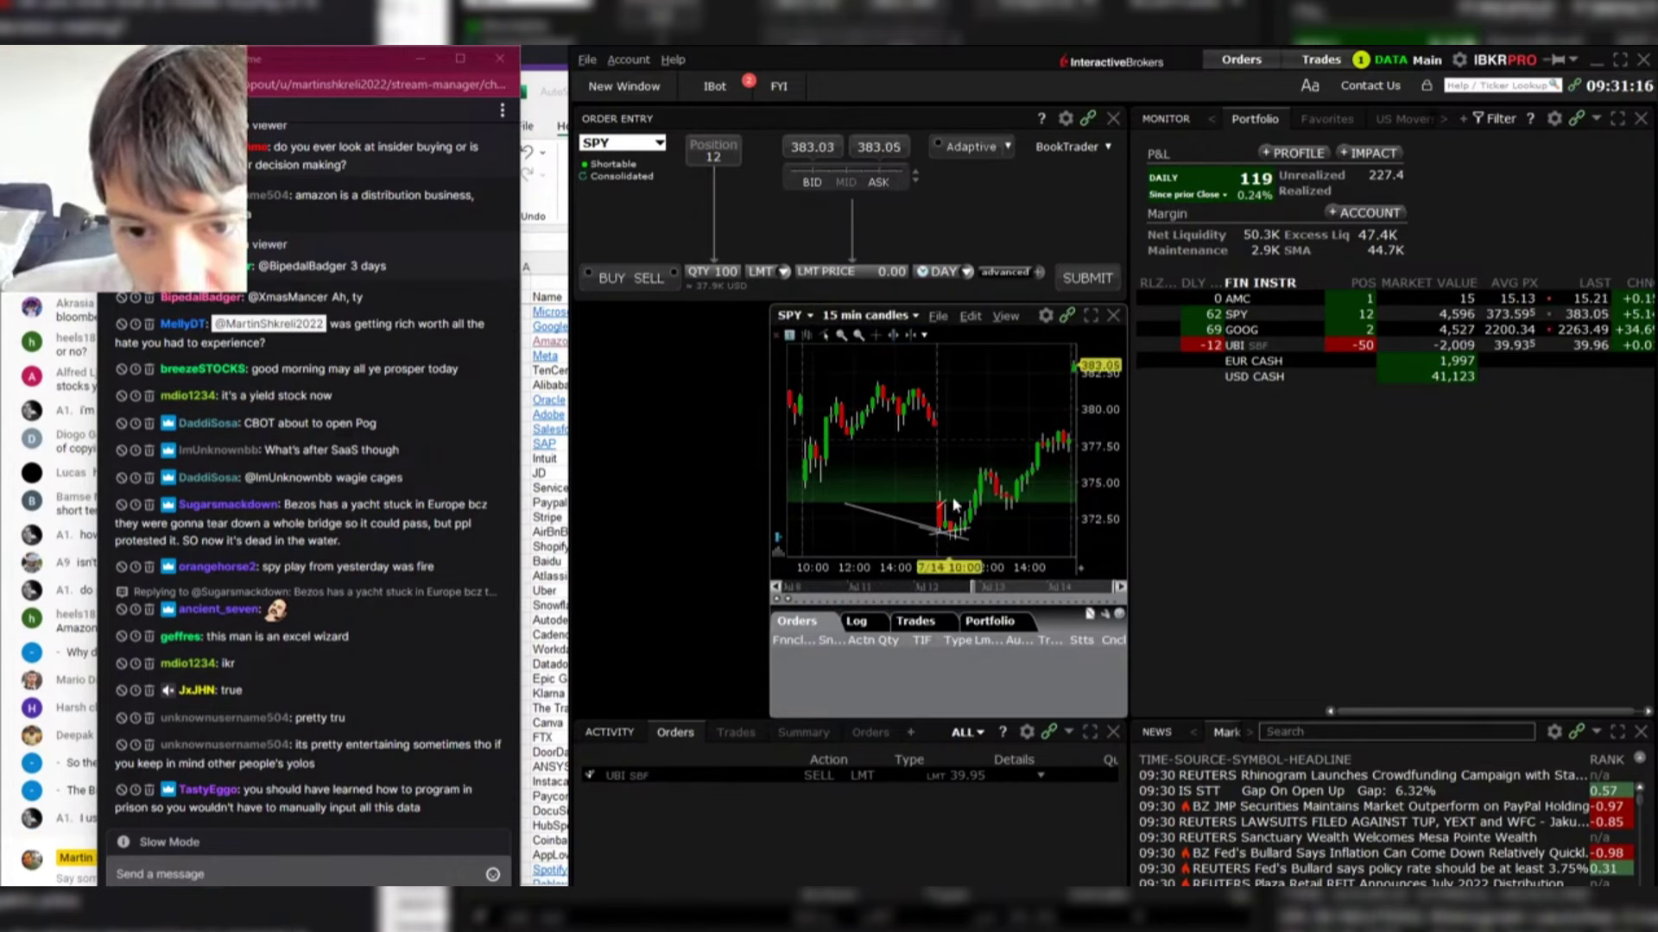
{"action": "left_click", "coordinate": [898, 316]}
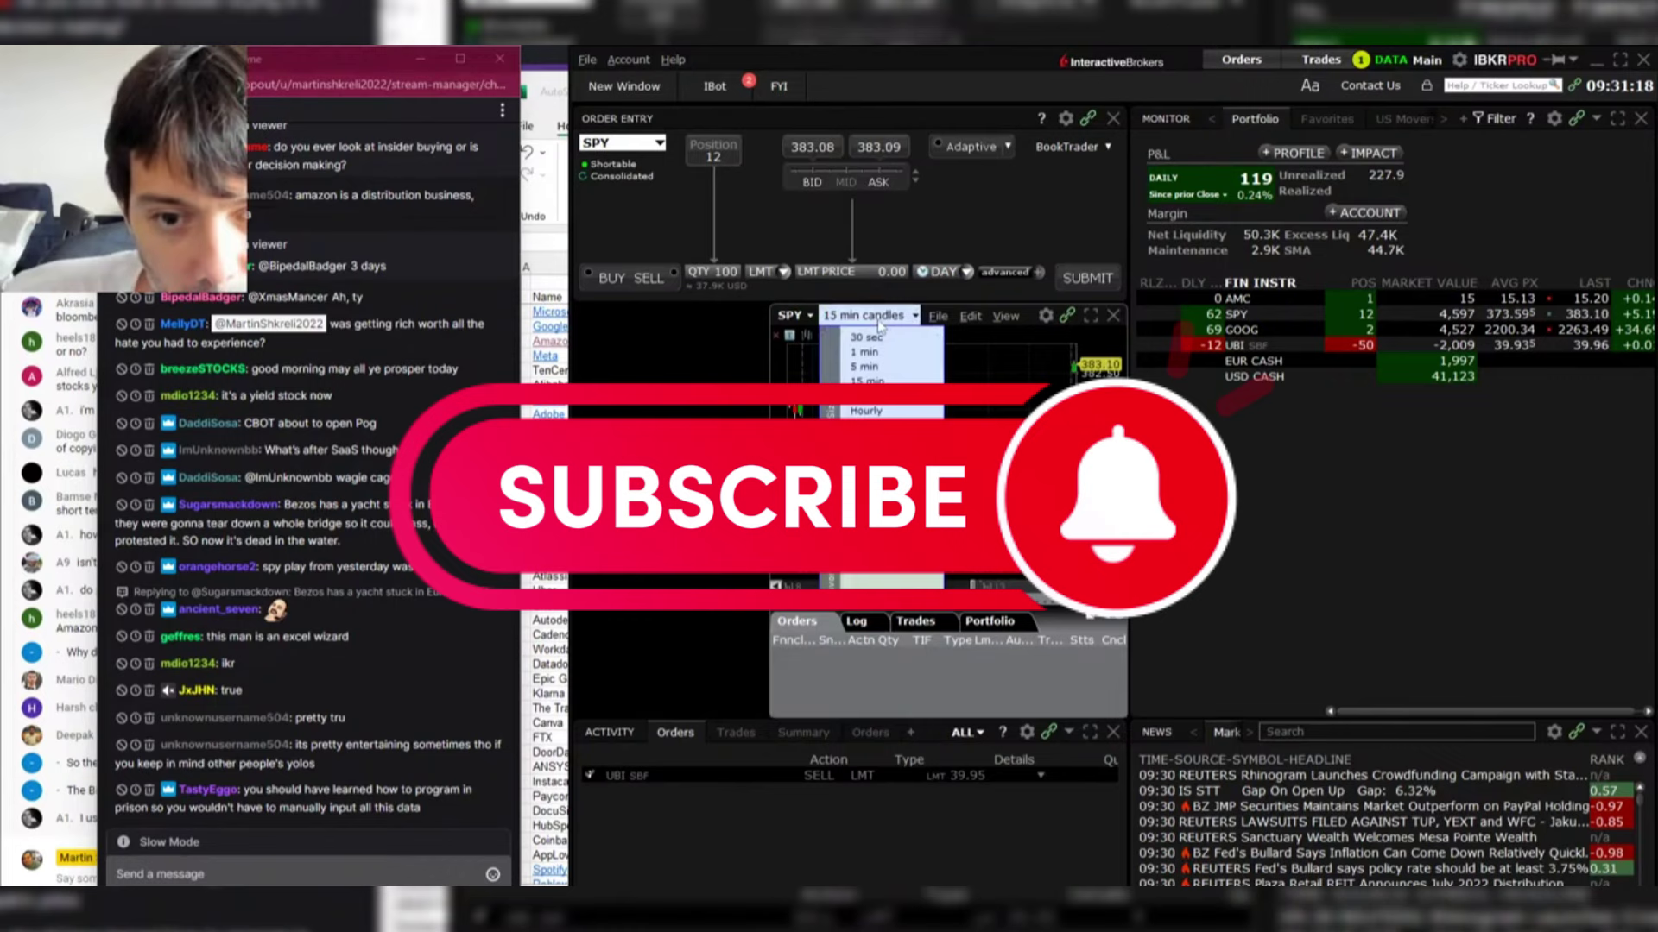
{"action": "left_click", "coordinate": [880, 395]}
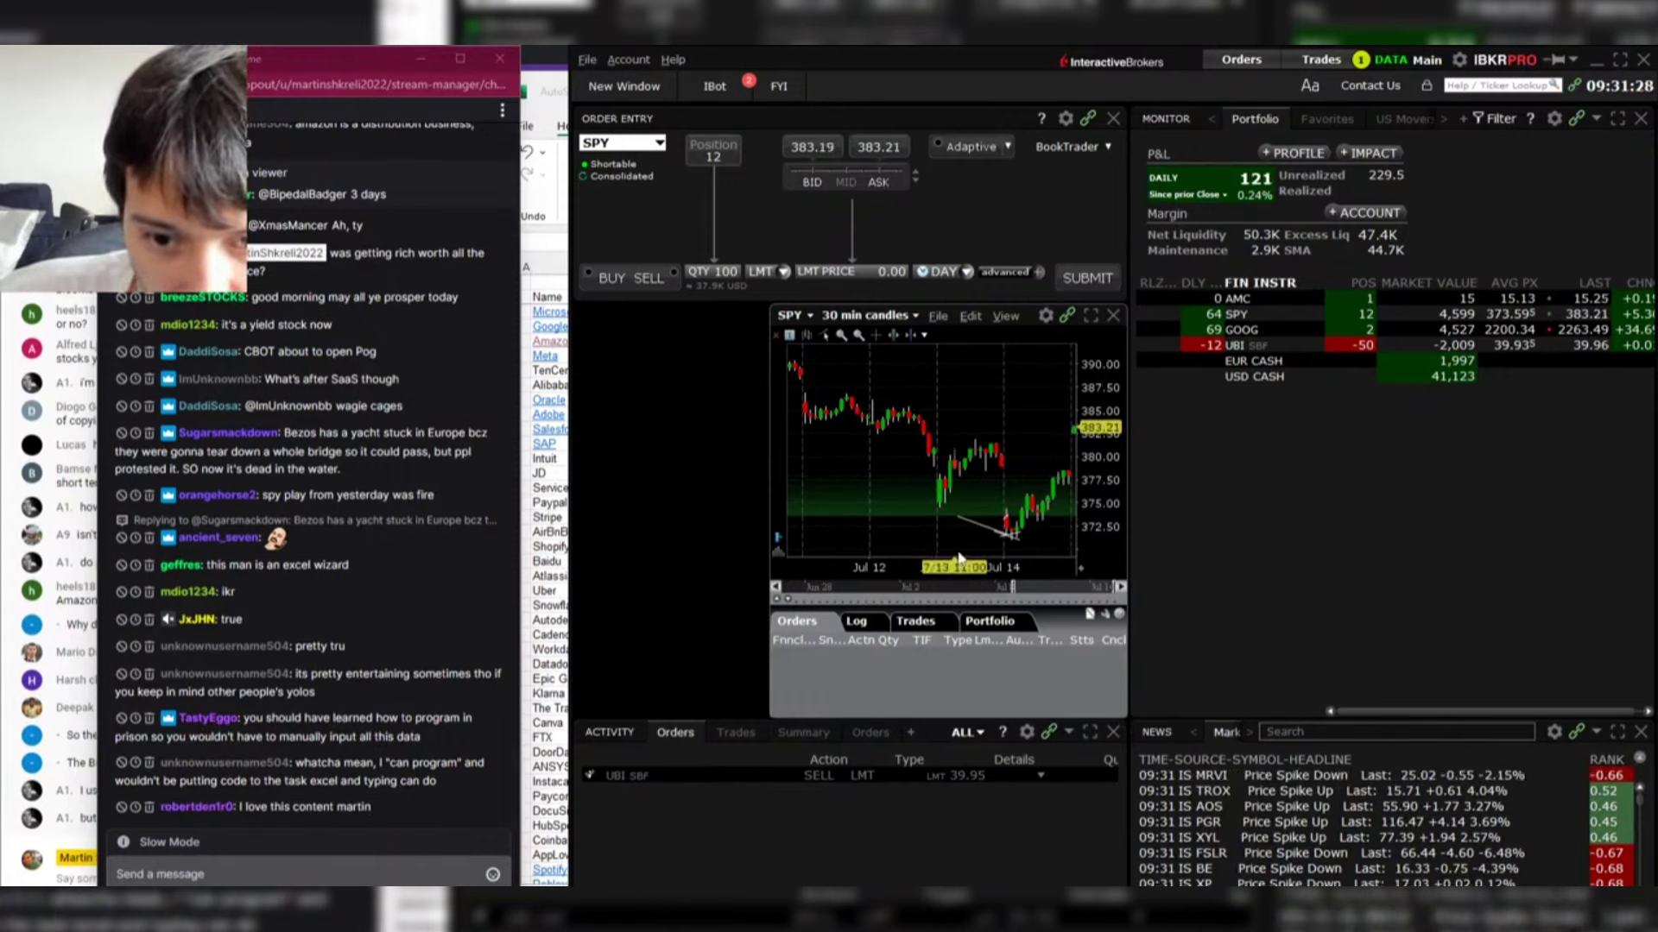
Step: View the GOOG chart from the portfolio, then bring SPY back into the chart and order entry
{"action": "double_click", "coordinate": [1235, 331]}
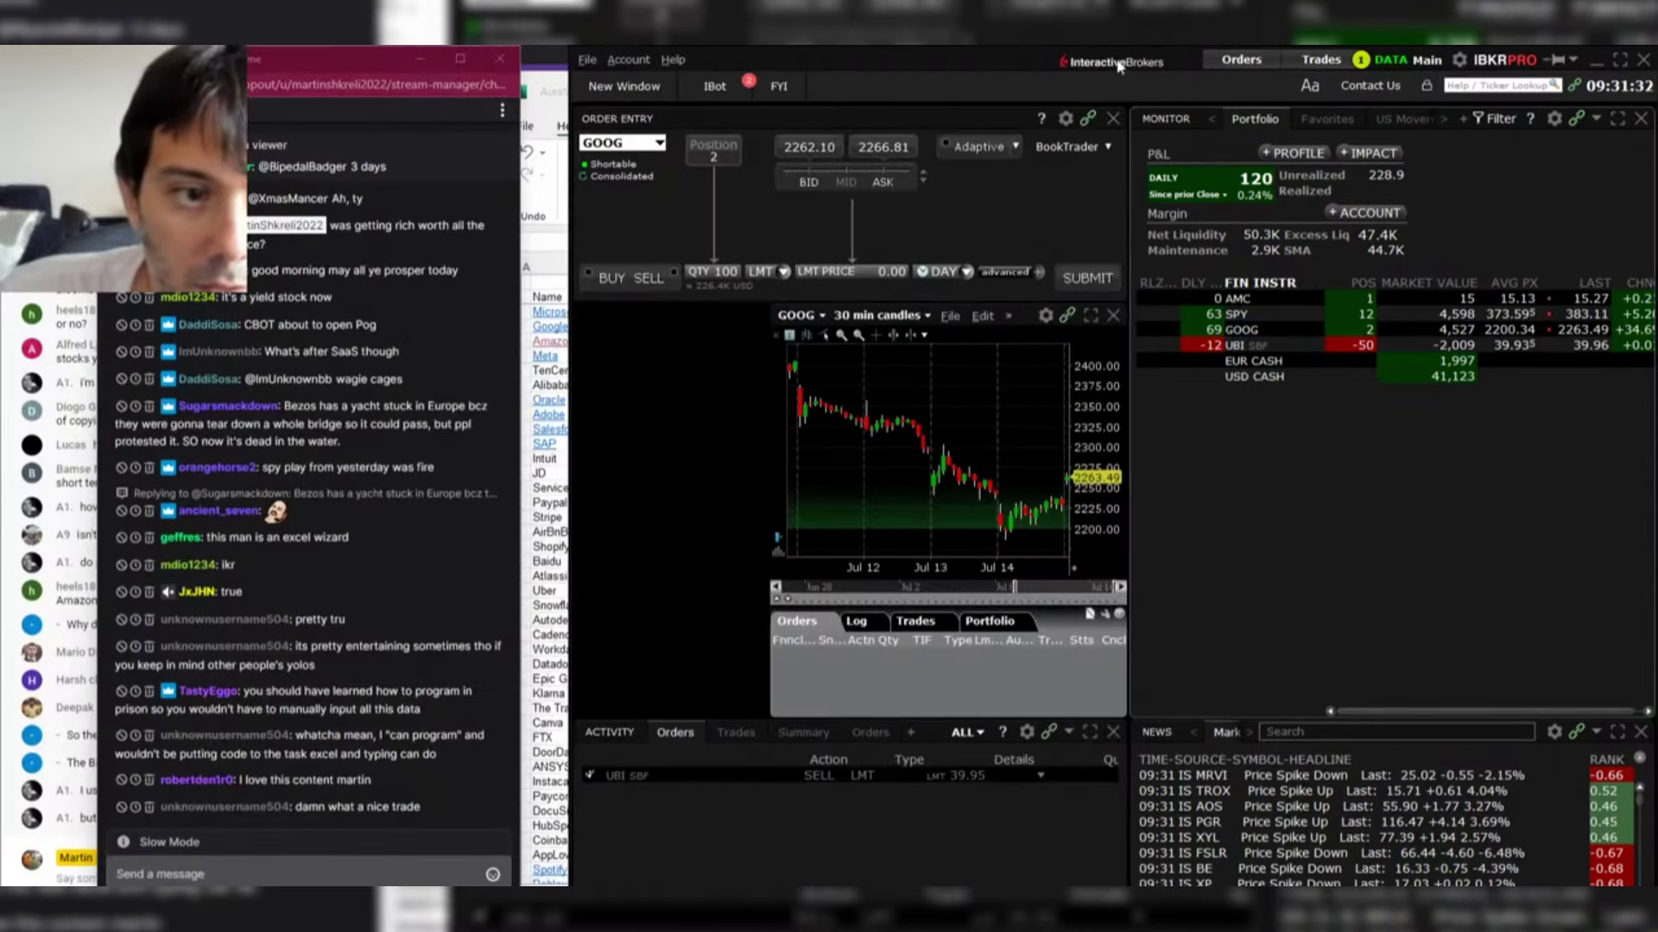
{"action": "left_click", "coordinate": [1118, 58]}
{"action": "left_click", "coordinate": [1236, 315]}
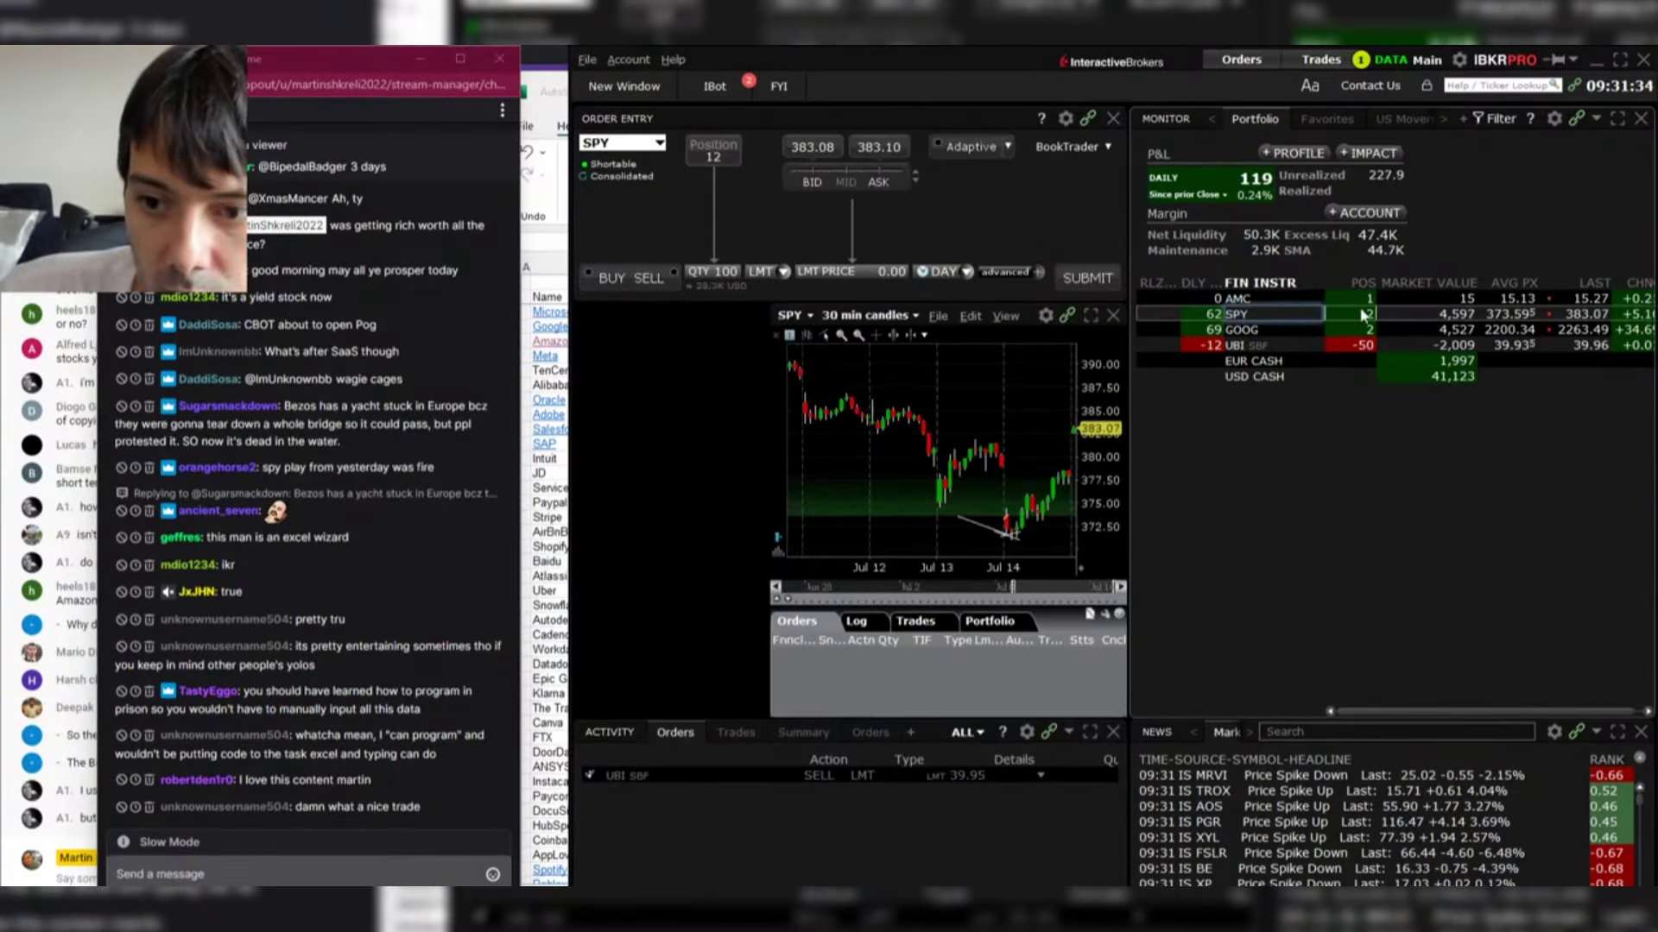
Step: Submit a market order to sell 100 shares of SPY
{"action": "left_click", "coordinate": [811, 148]}
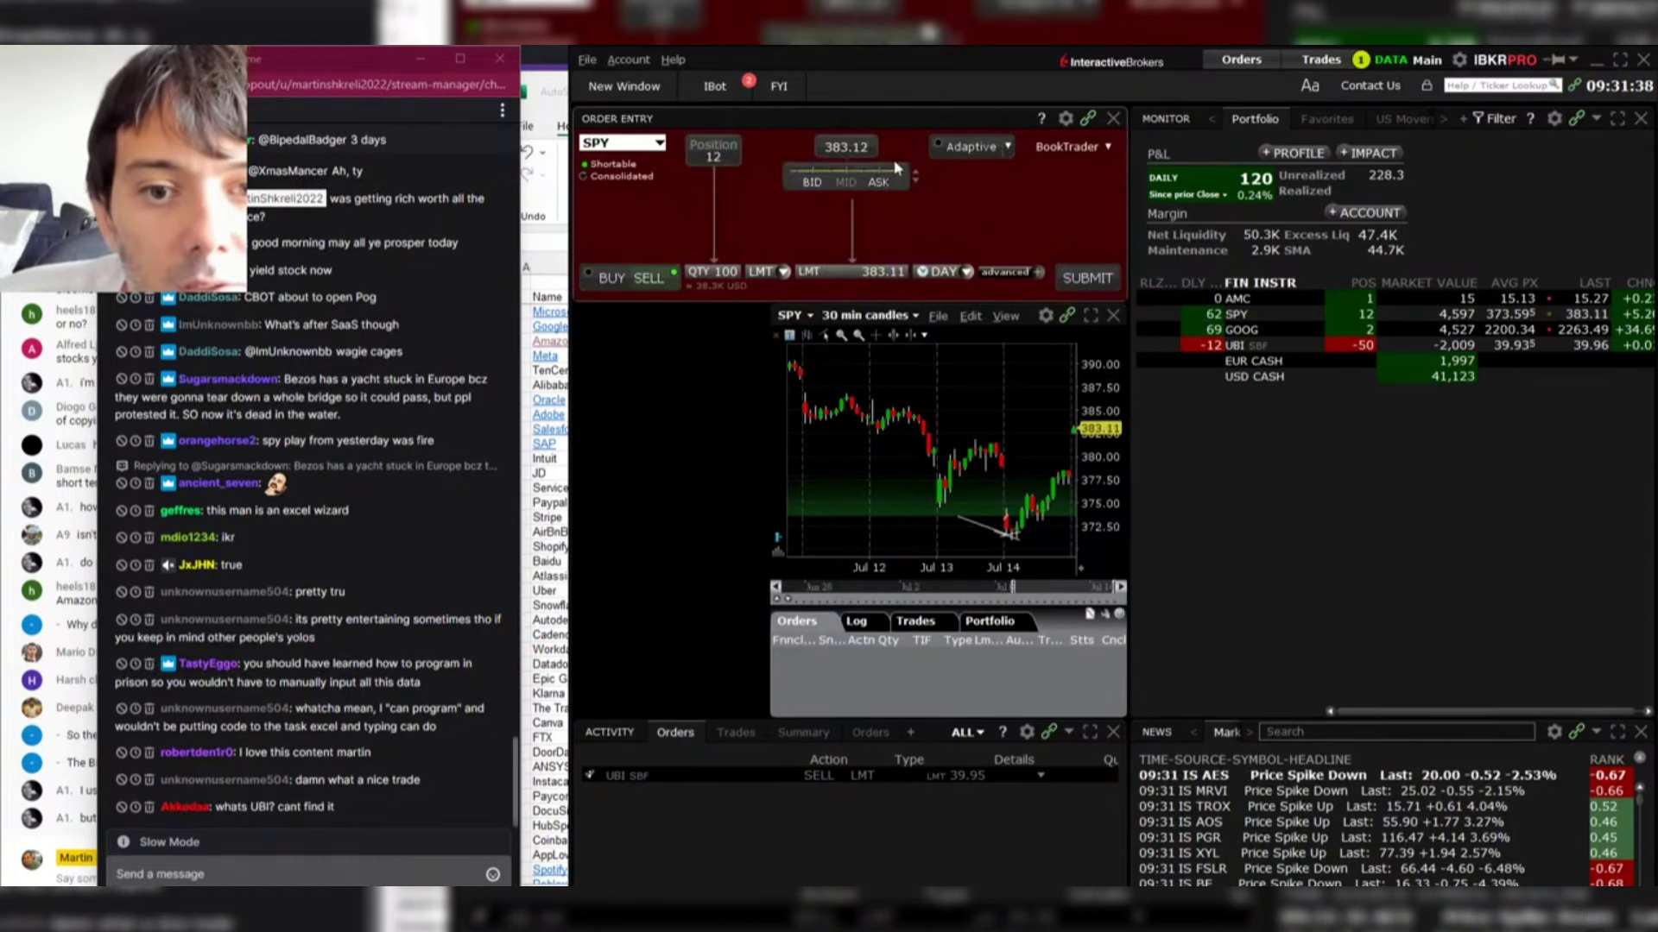
{"action": "left_click", "coordinate": [855, 273]}
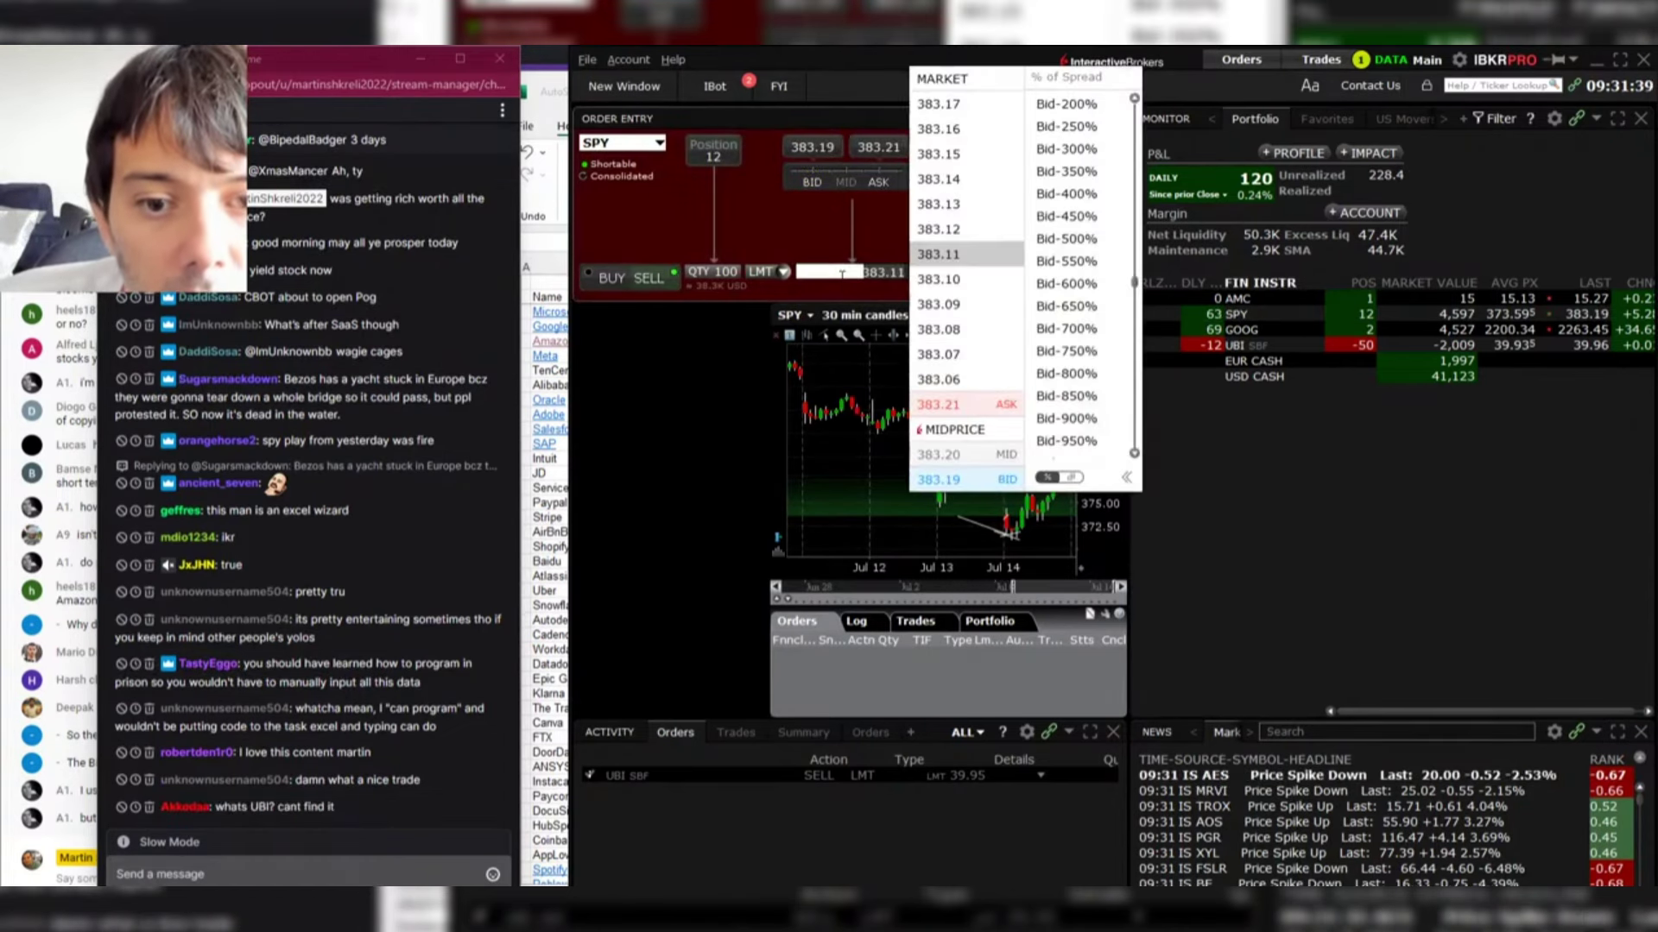
{"action": "left_click", "coordinate": [969, 78]}
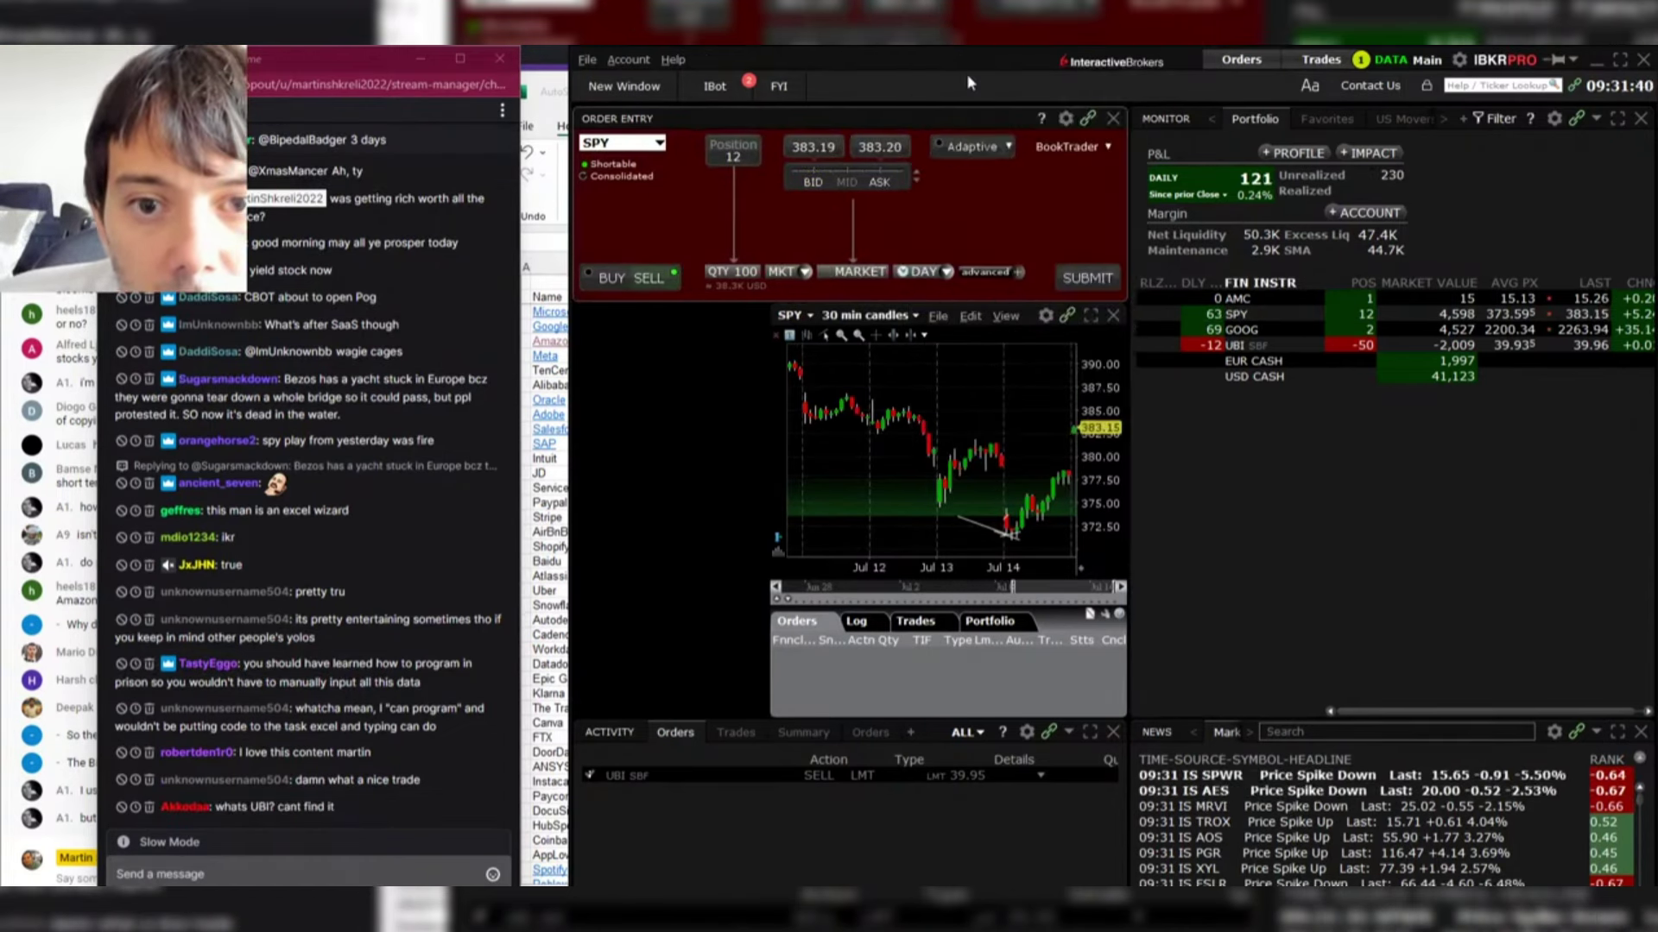
{"action": "left_click", "coordinate": [1086, 278]}
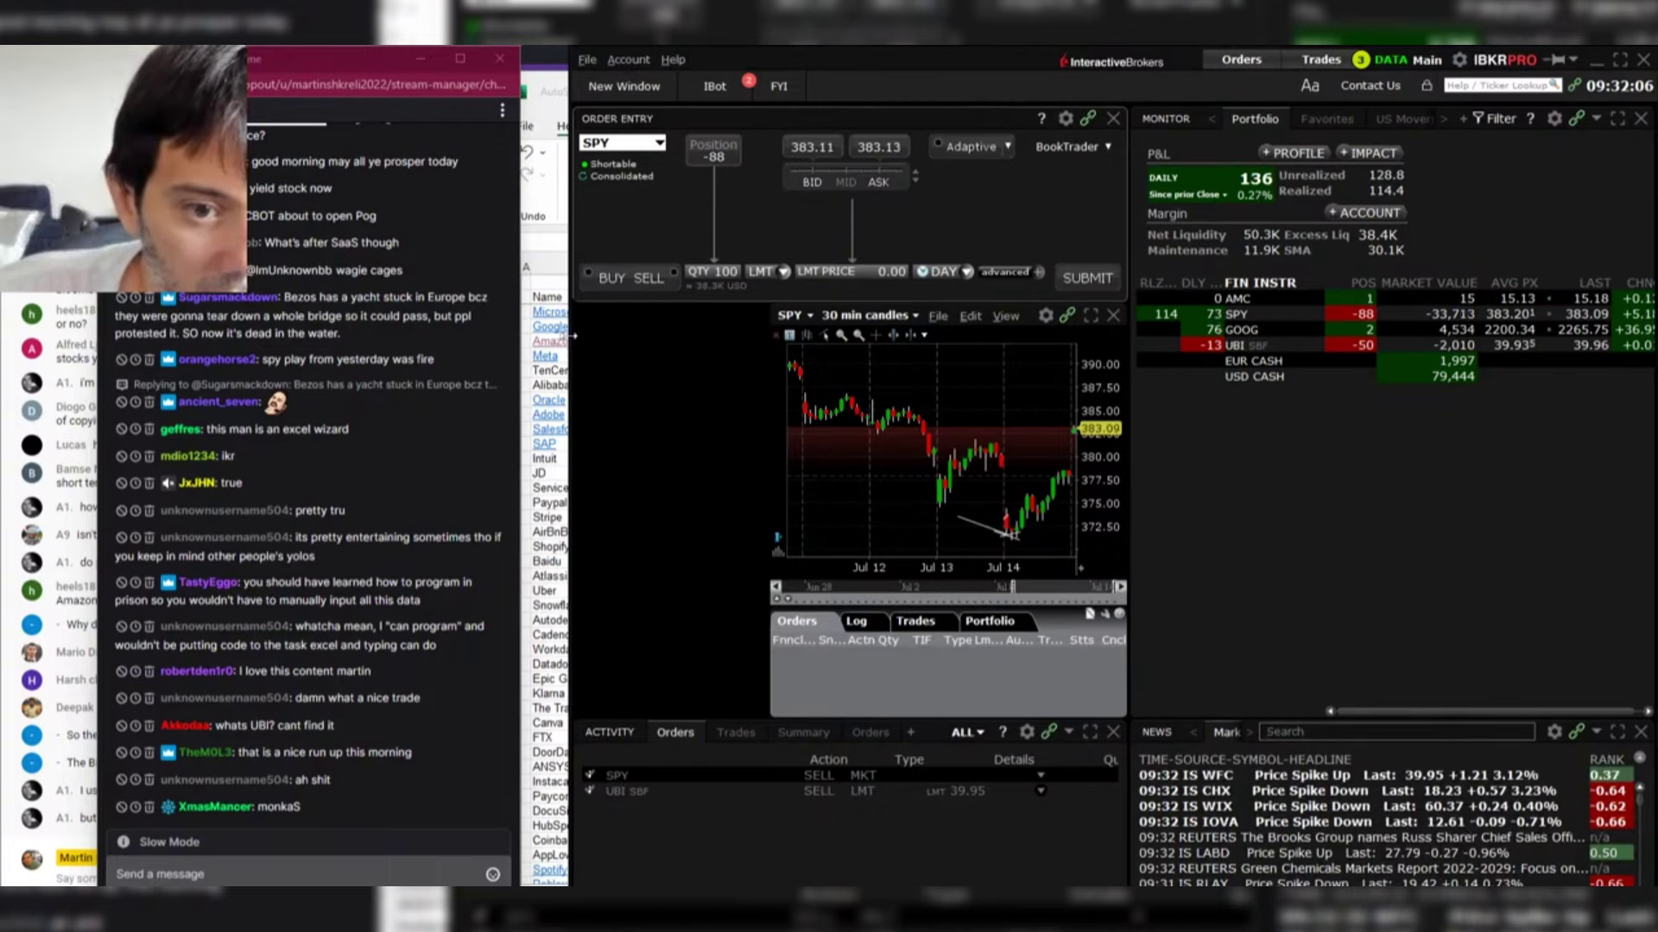
Step: Widen the trading window and insert a narrow Unrealized P&L column before the realized P&L column in the portfolio
{"action": "left_click_drag", "start_coordinate": [570, 432], "coordinate": [415, 431]}
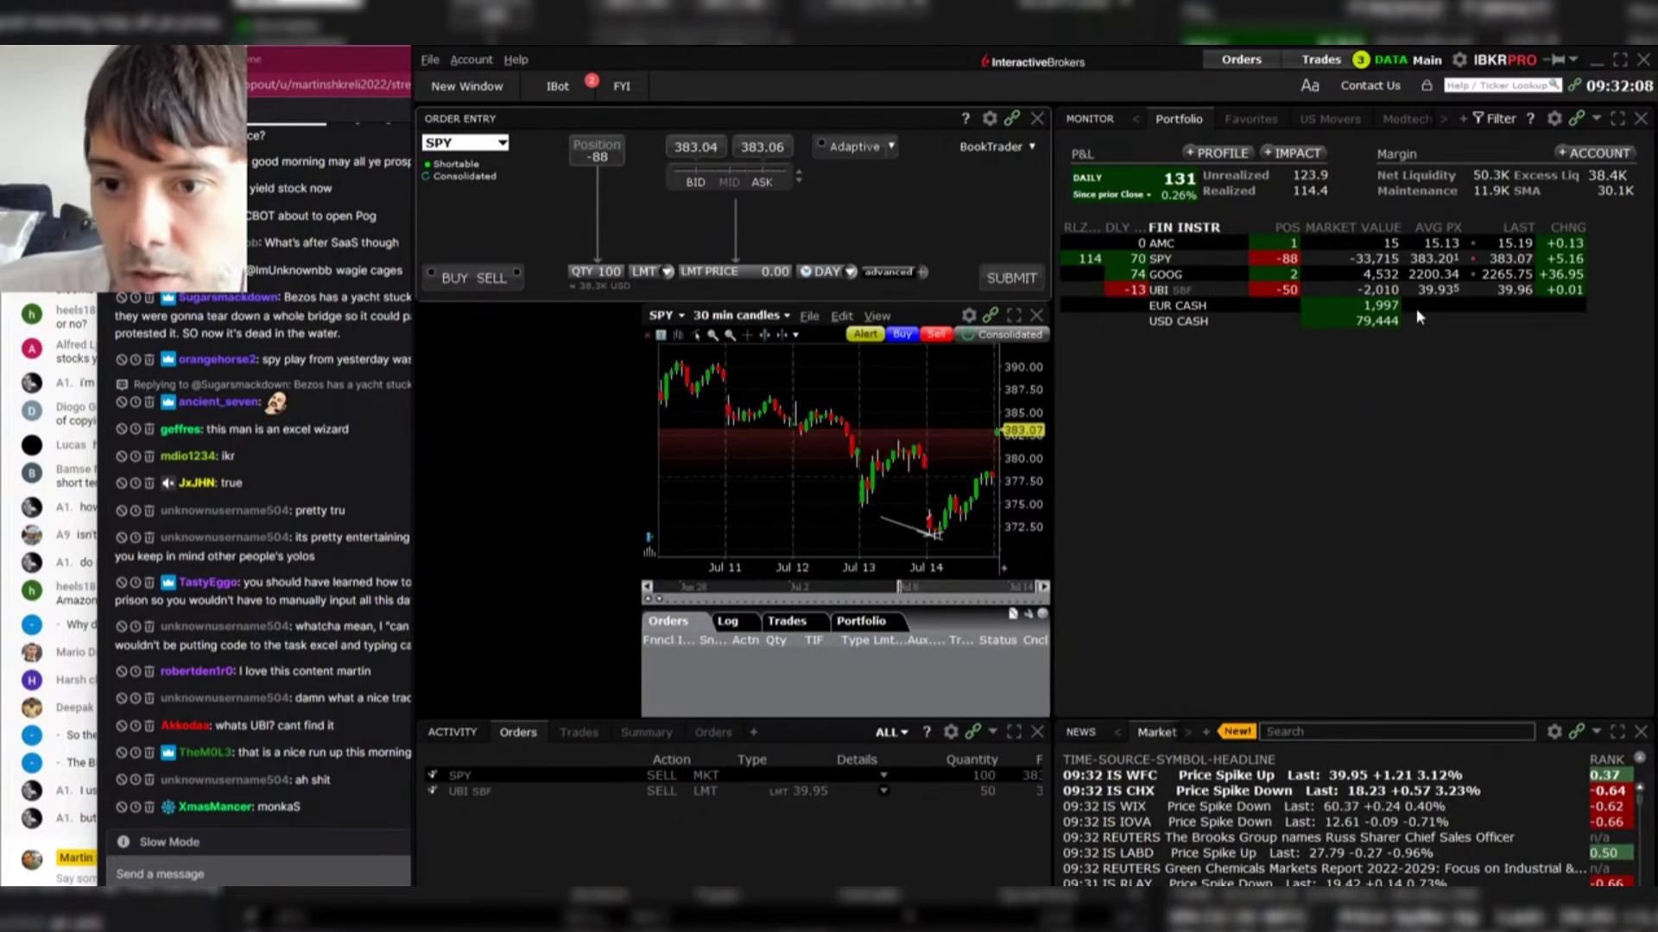
{"action": "mouse_move", "coordinate": [1075, 233]}
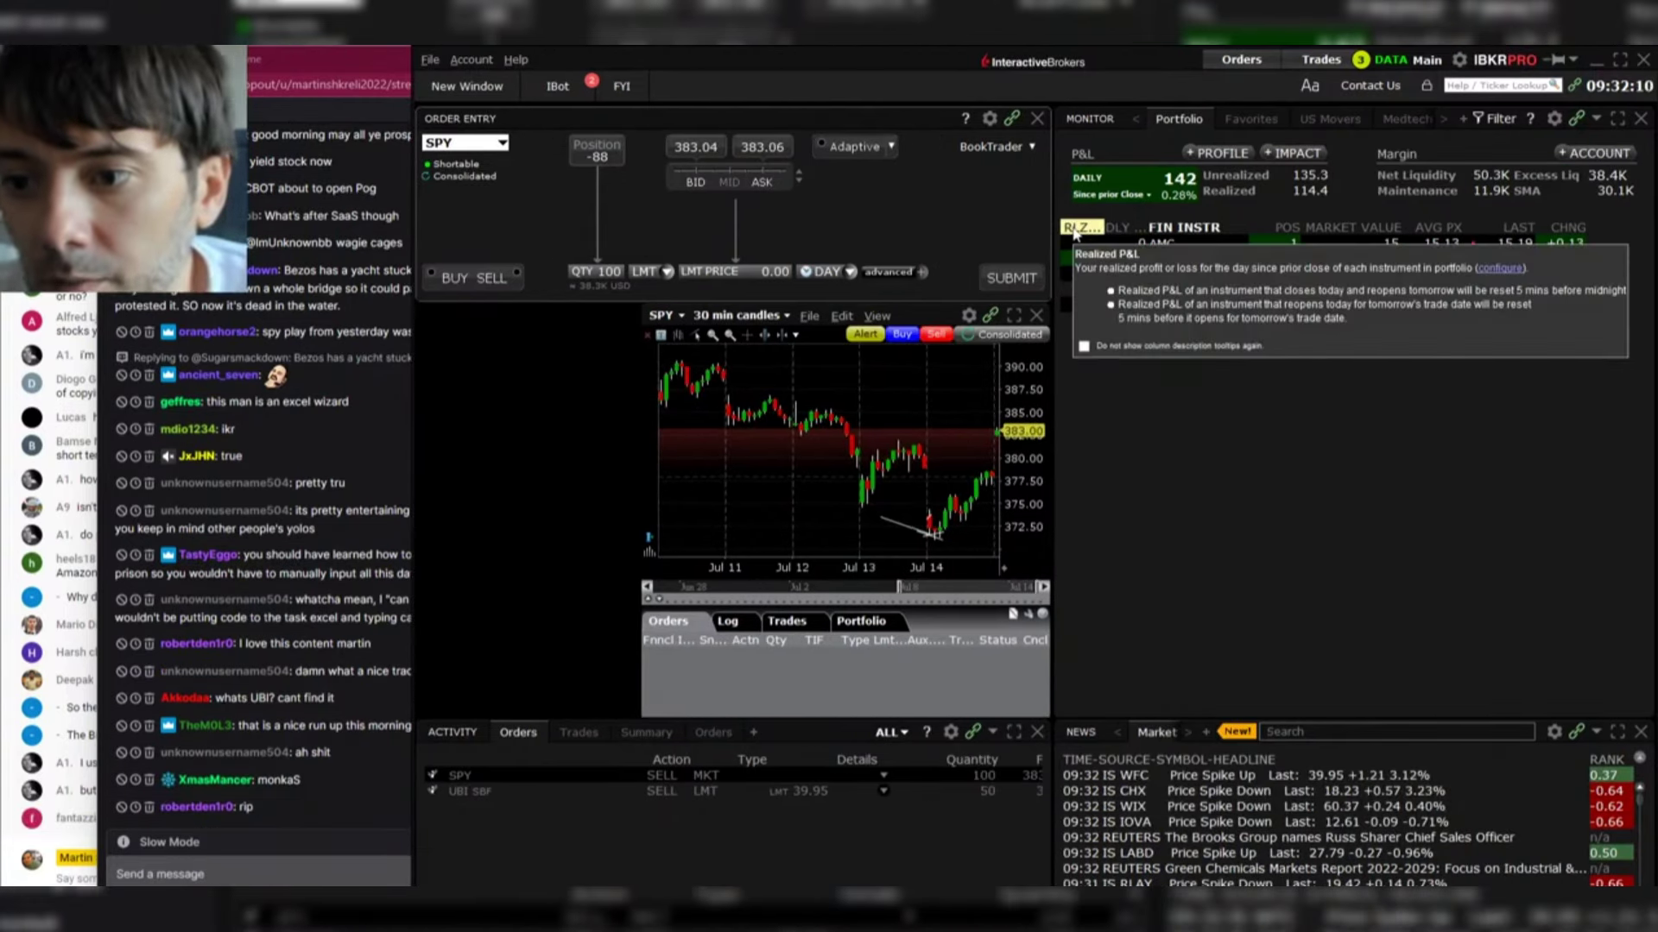
{"action": "left_click", "coordinate": [1024, 208]}
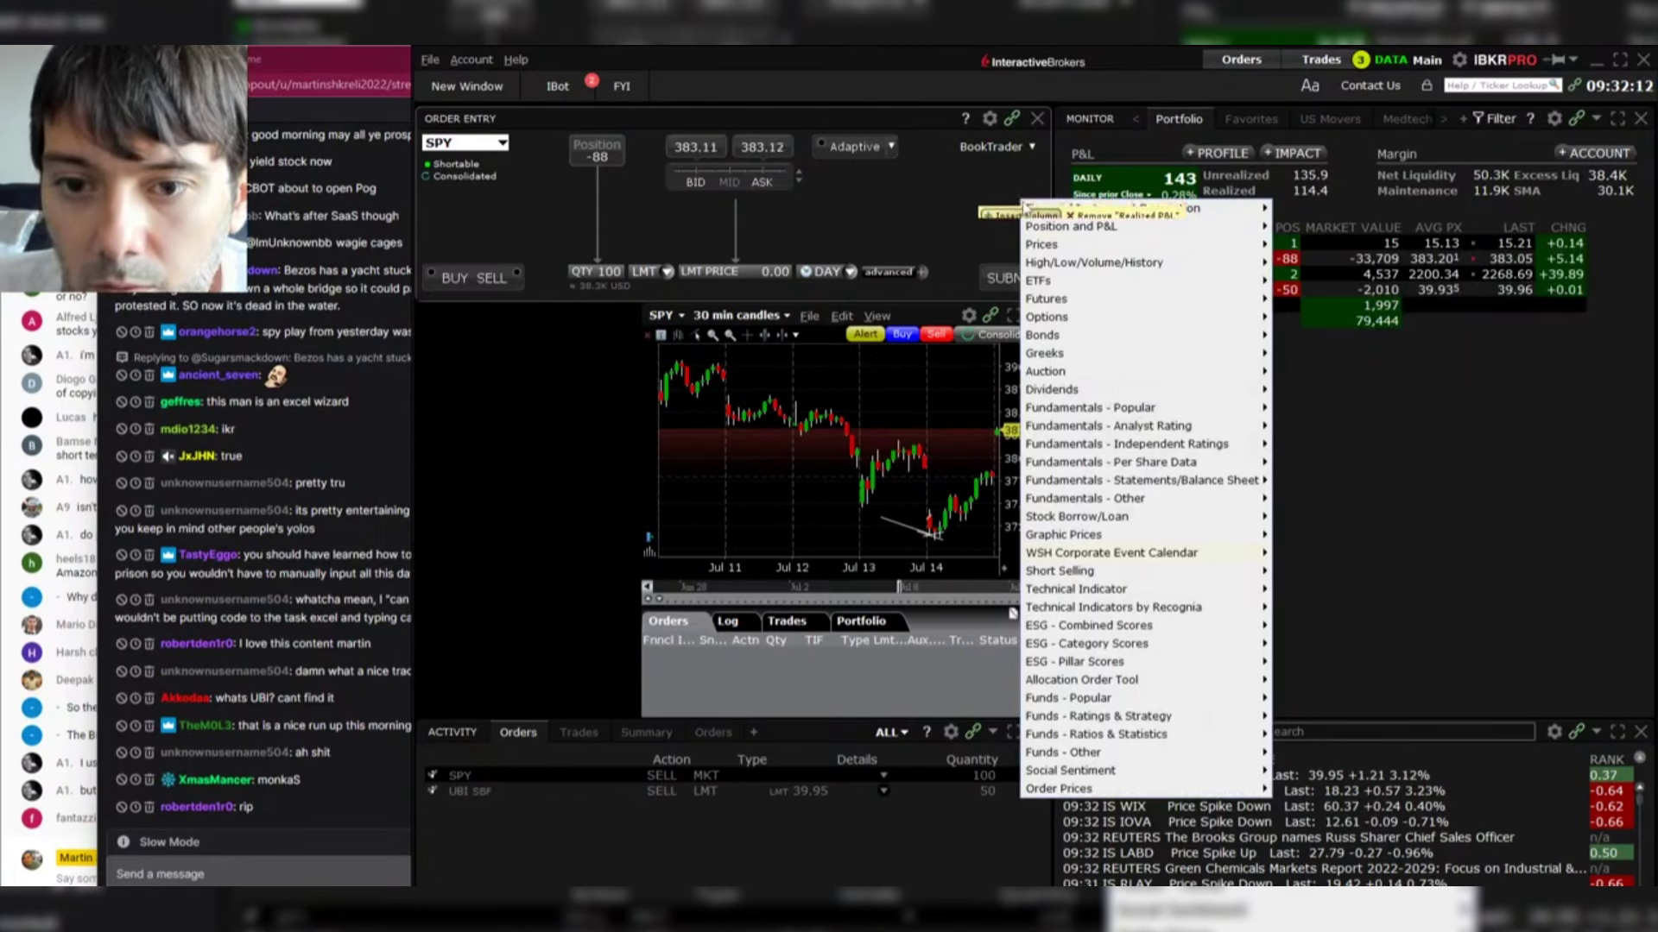
{"action": "mouse_move", "coordinate": [1114, 211]}
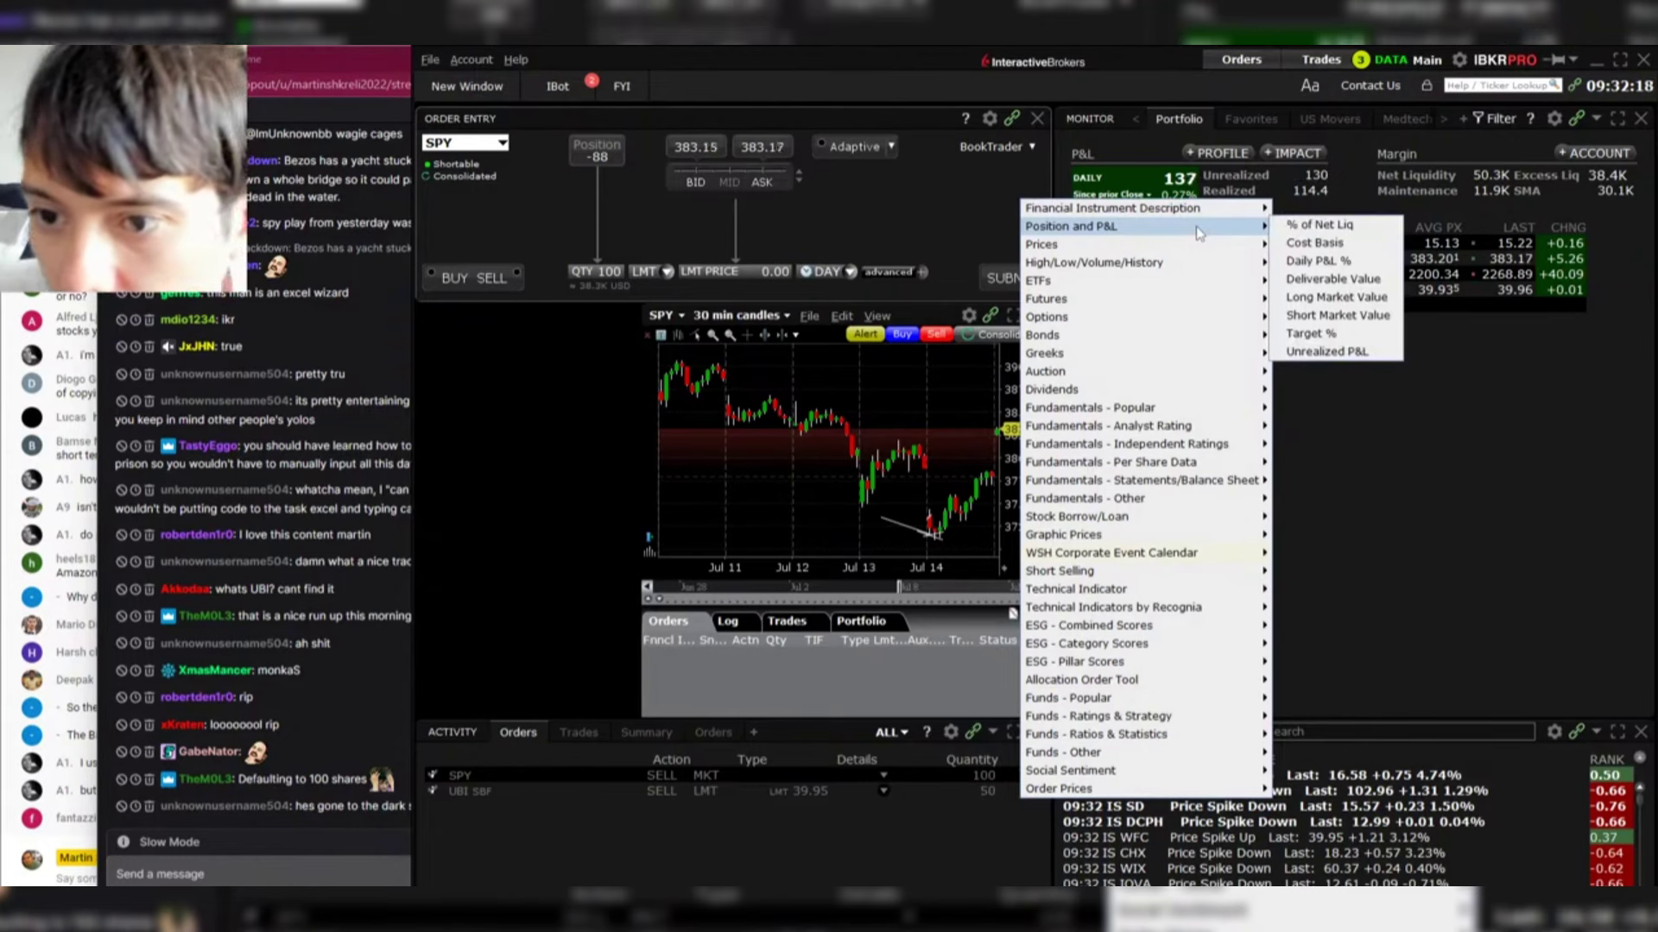
{"action": "left_click", "coordinate": [1327, 351]}
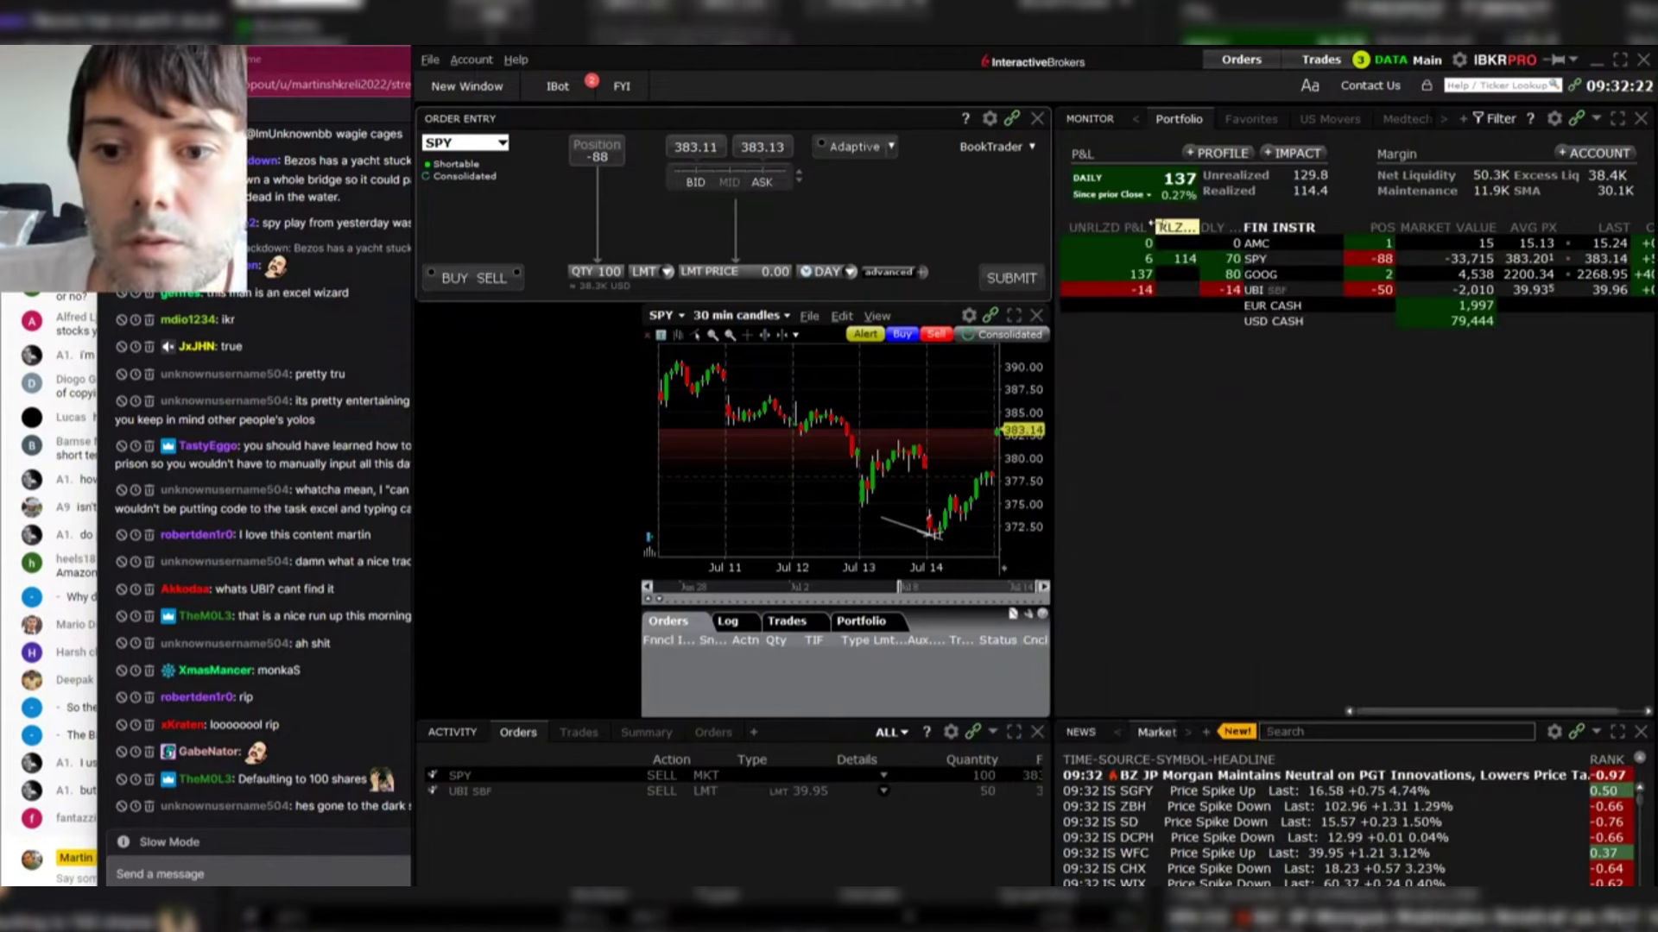
{"action": "left_click_drag", "start_coordinate": [1156, 225], "coordinate": [1124, 234]}
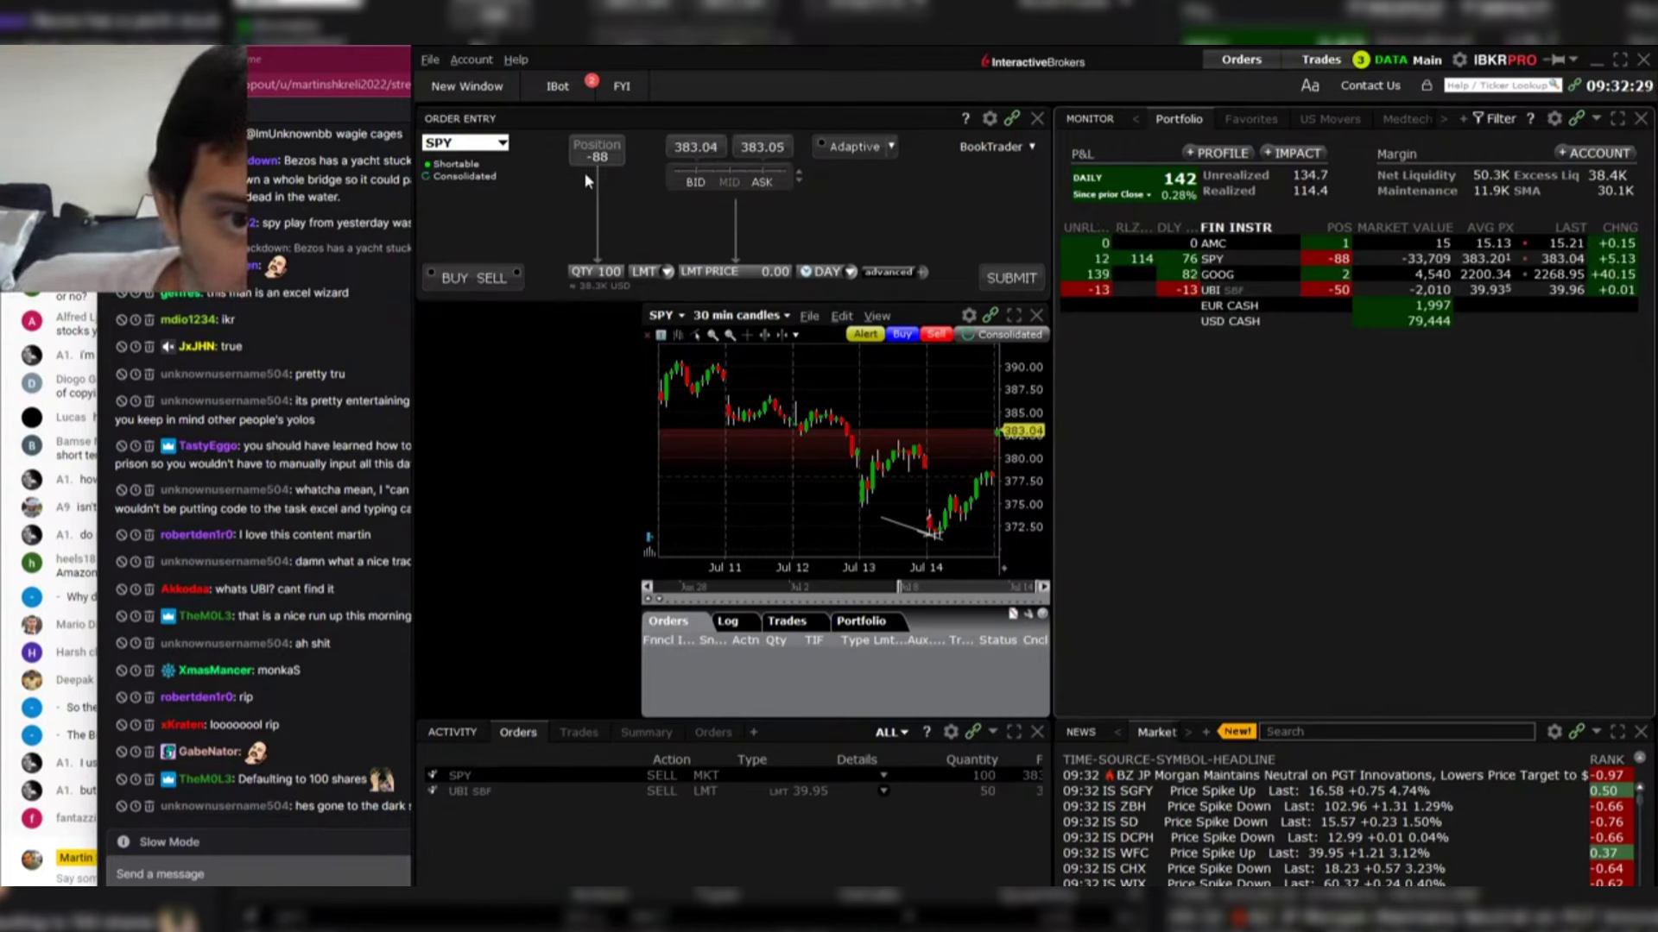
Step: Submit a market order to buy 80 shares of SPY
{"action": "left_click", "coordinate": [615, 151]}
{"action": "left_click", "coordinate": [596, 271]}
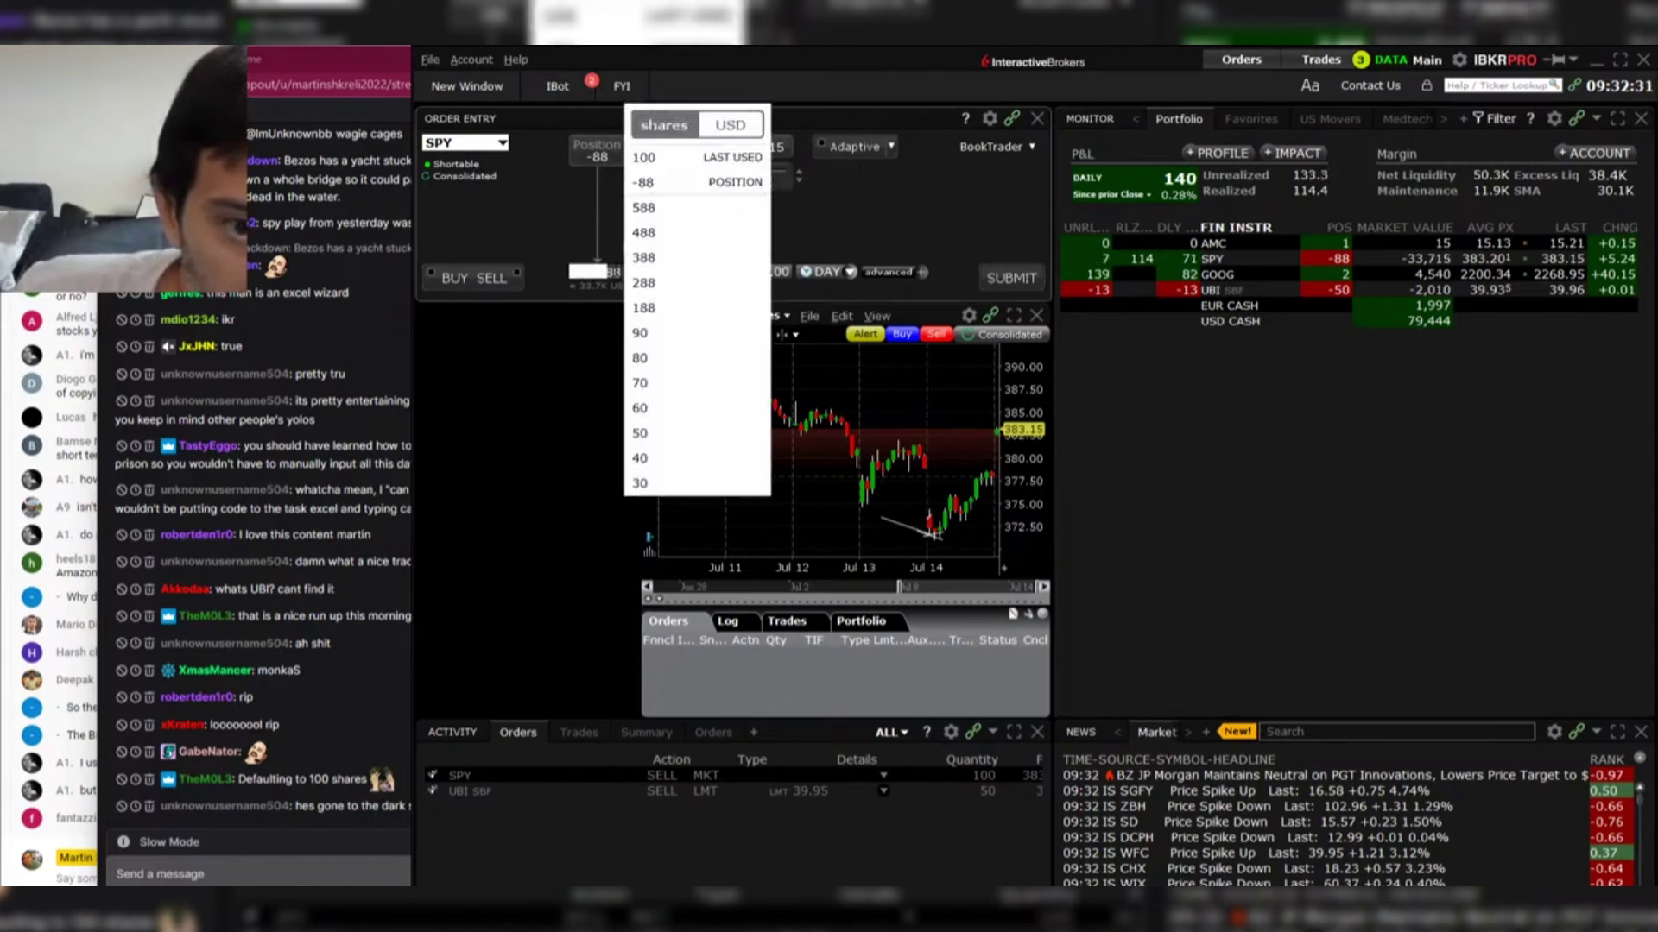
{"action": "left_click", "coordinate": [649, 358]}
{"action": "left_click", "coordinate": [458, 278]}
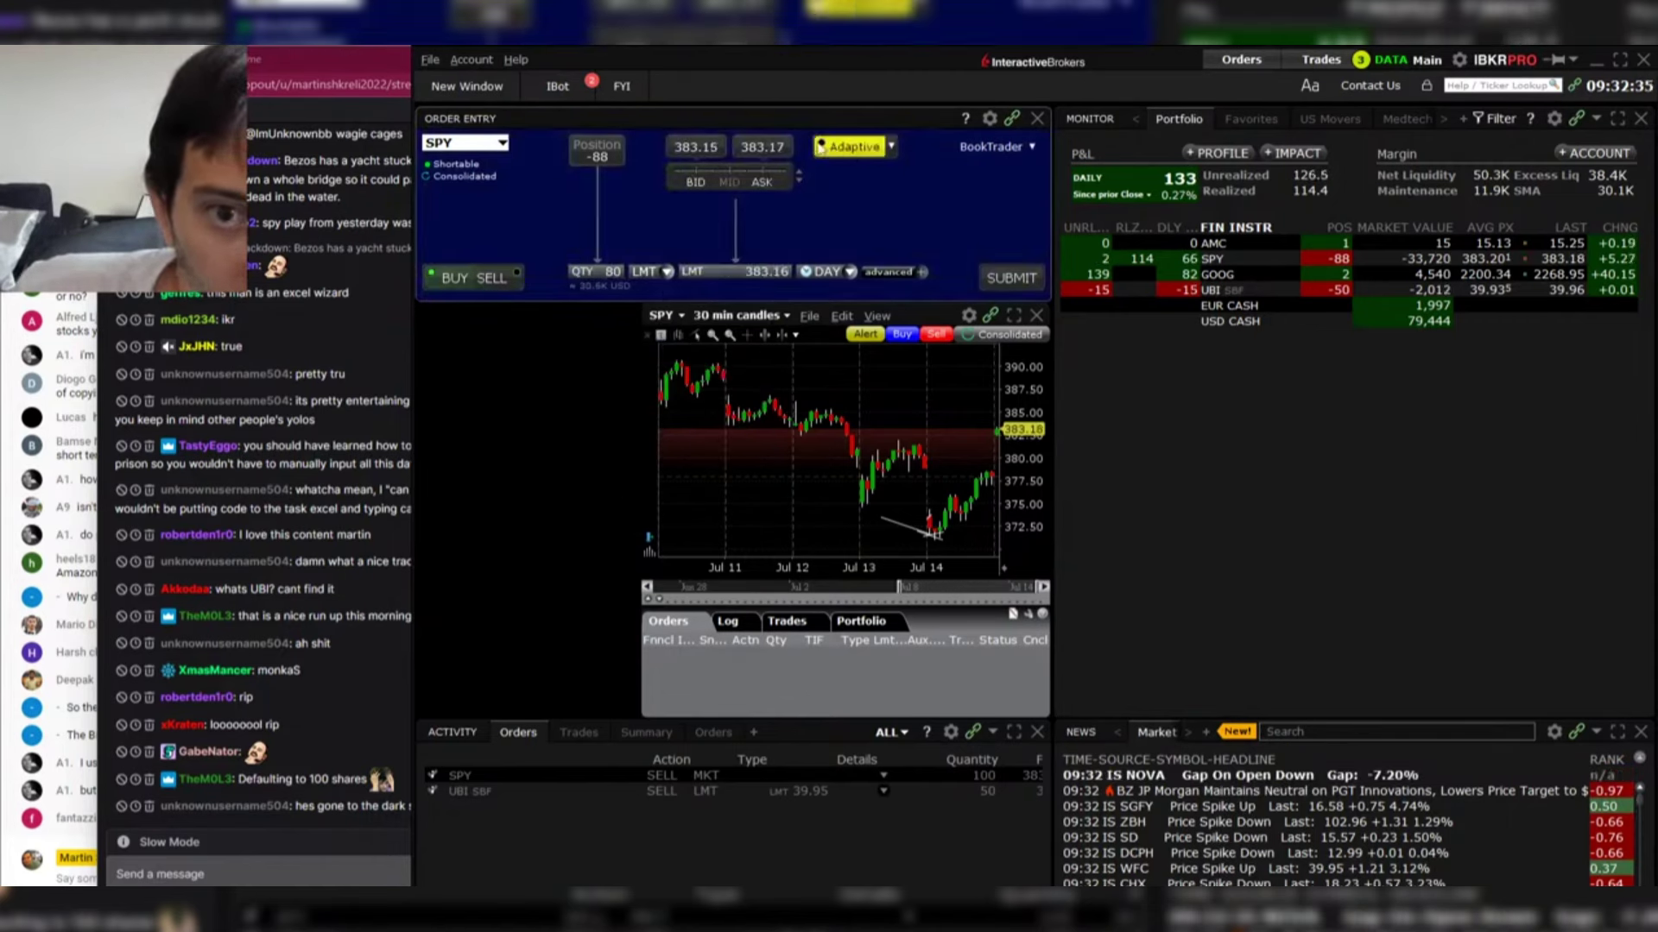
{"action": "left_click", "coordinate": [766, 273]}
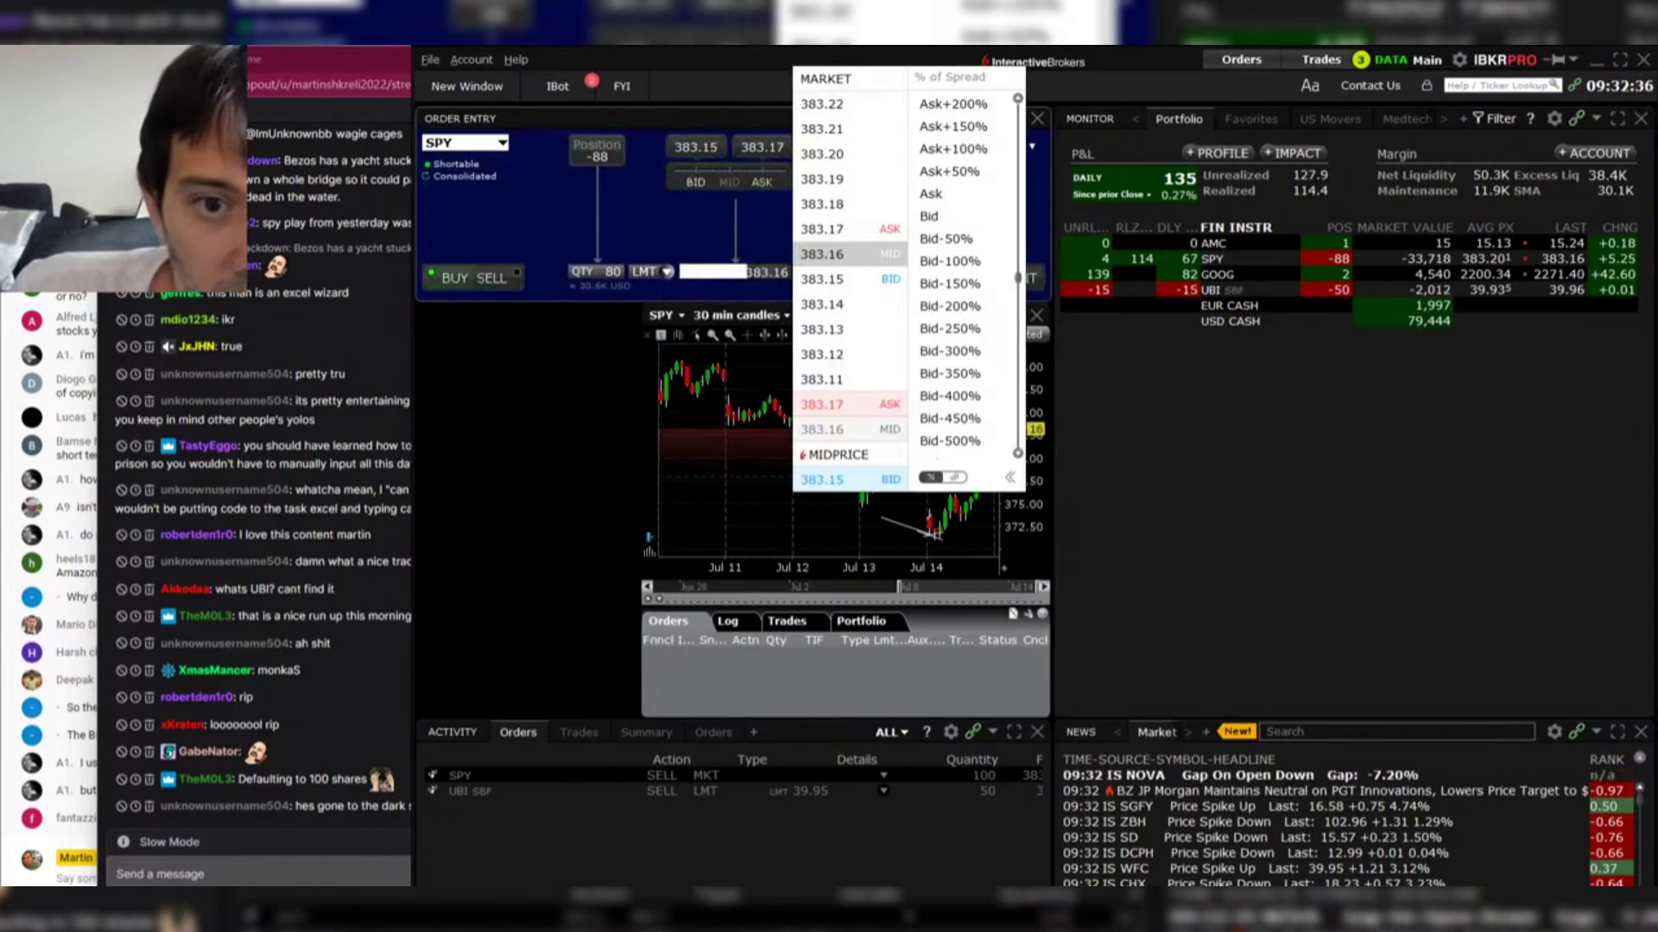
{"action": "left_click", "coordinate": [864, 79]}
{"action": "left_click", "coordinate": [1016, 278]}
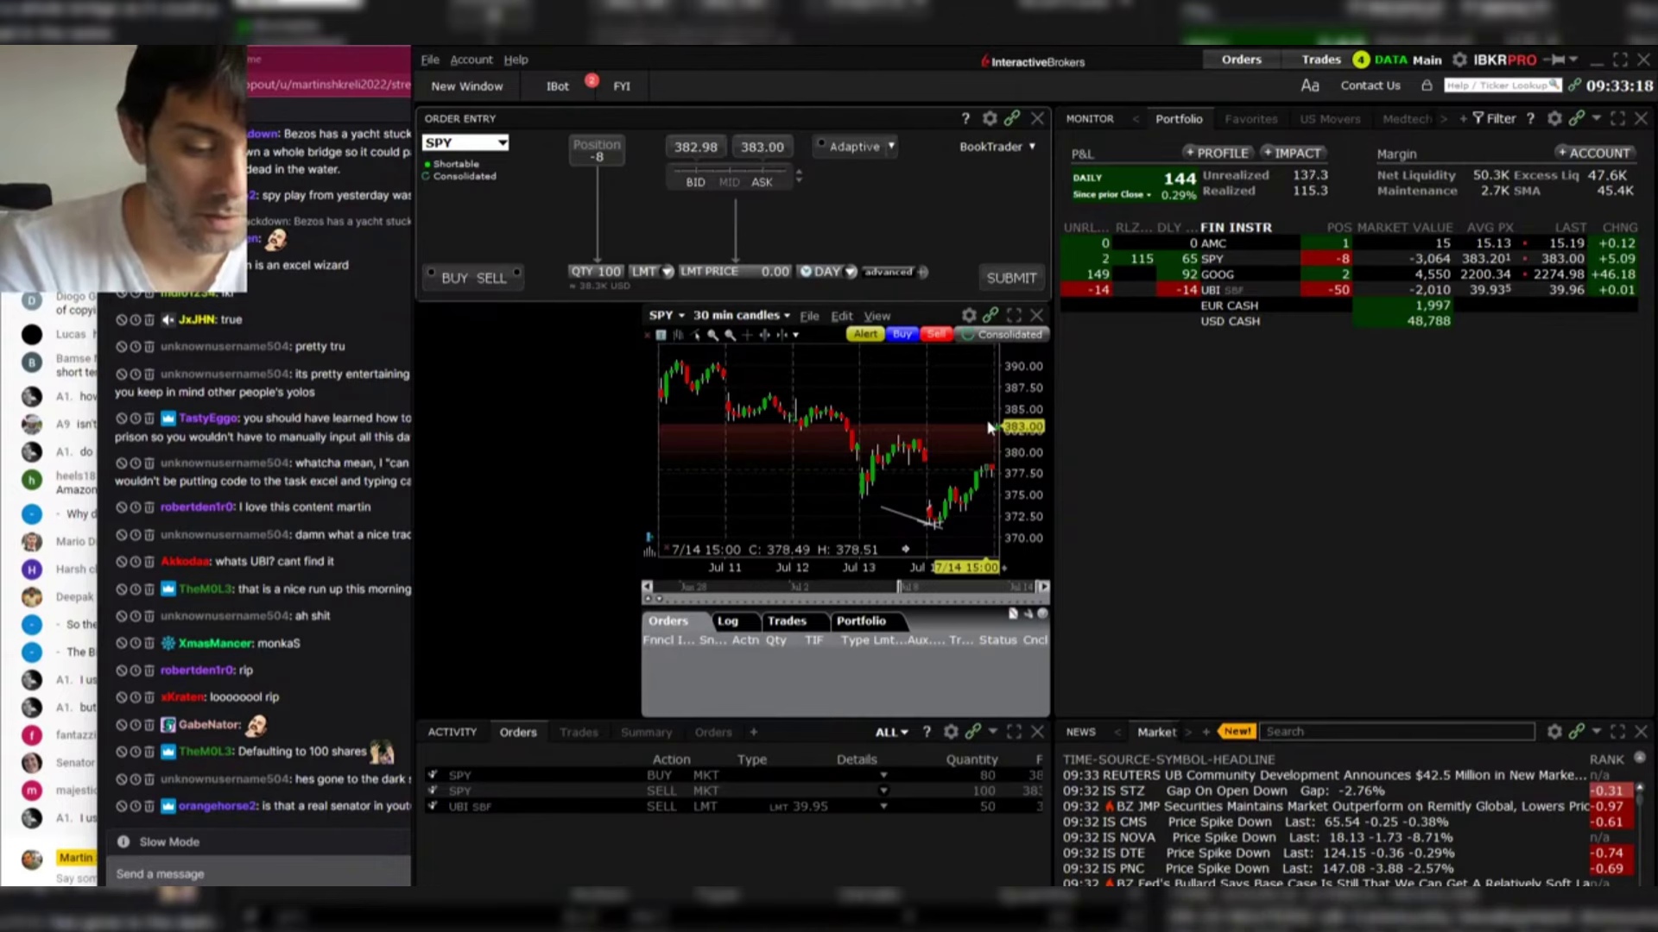
Step: Open Paint, fill the blank canvas with black, and shrink the Paint window so the chat stays uncovered
{"action": "key", "text": "super"}
{"action": "type", "text": "paint"}
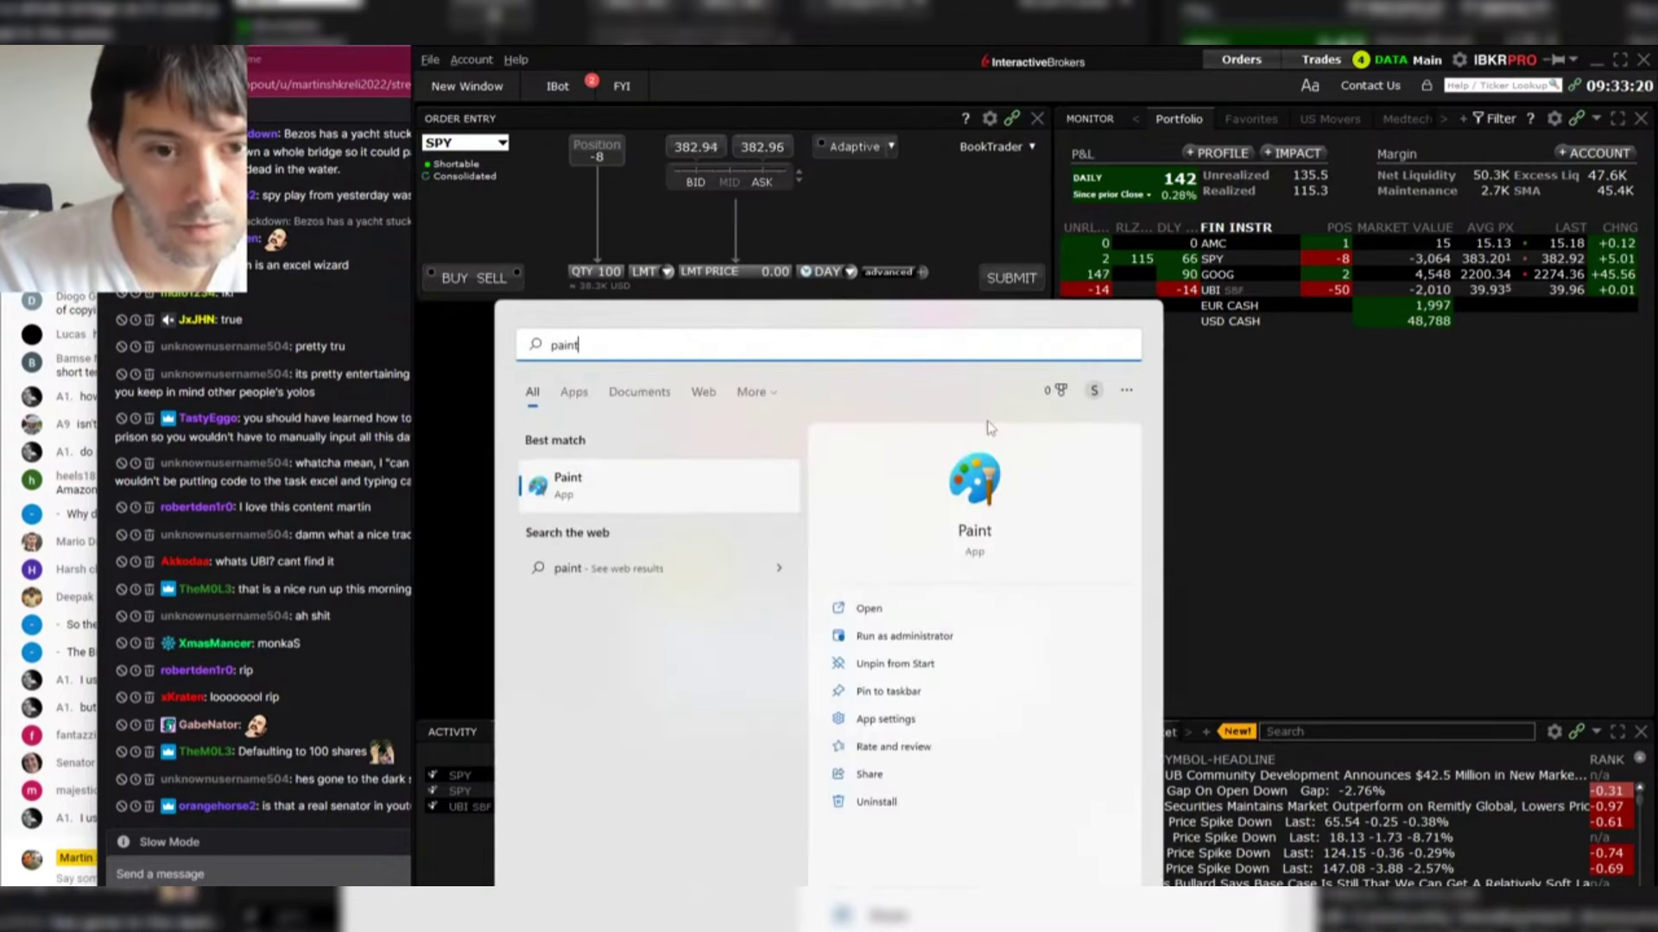
{"action": "key", "text": "Return"}
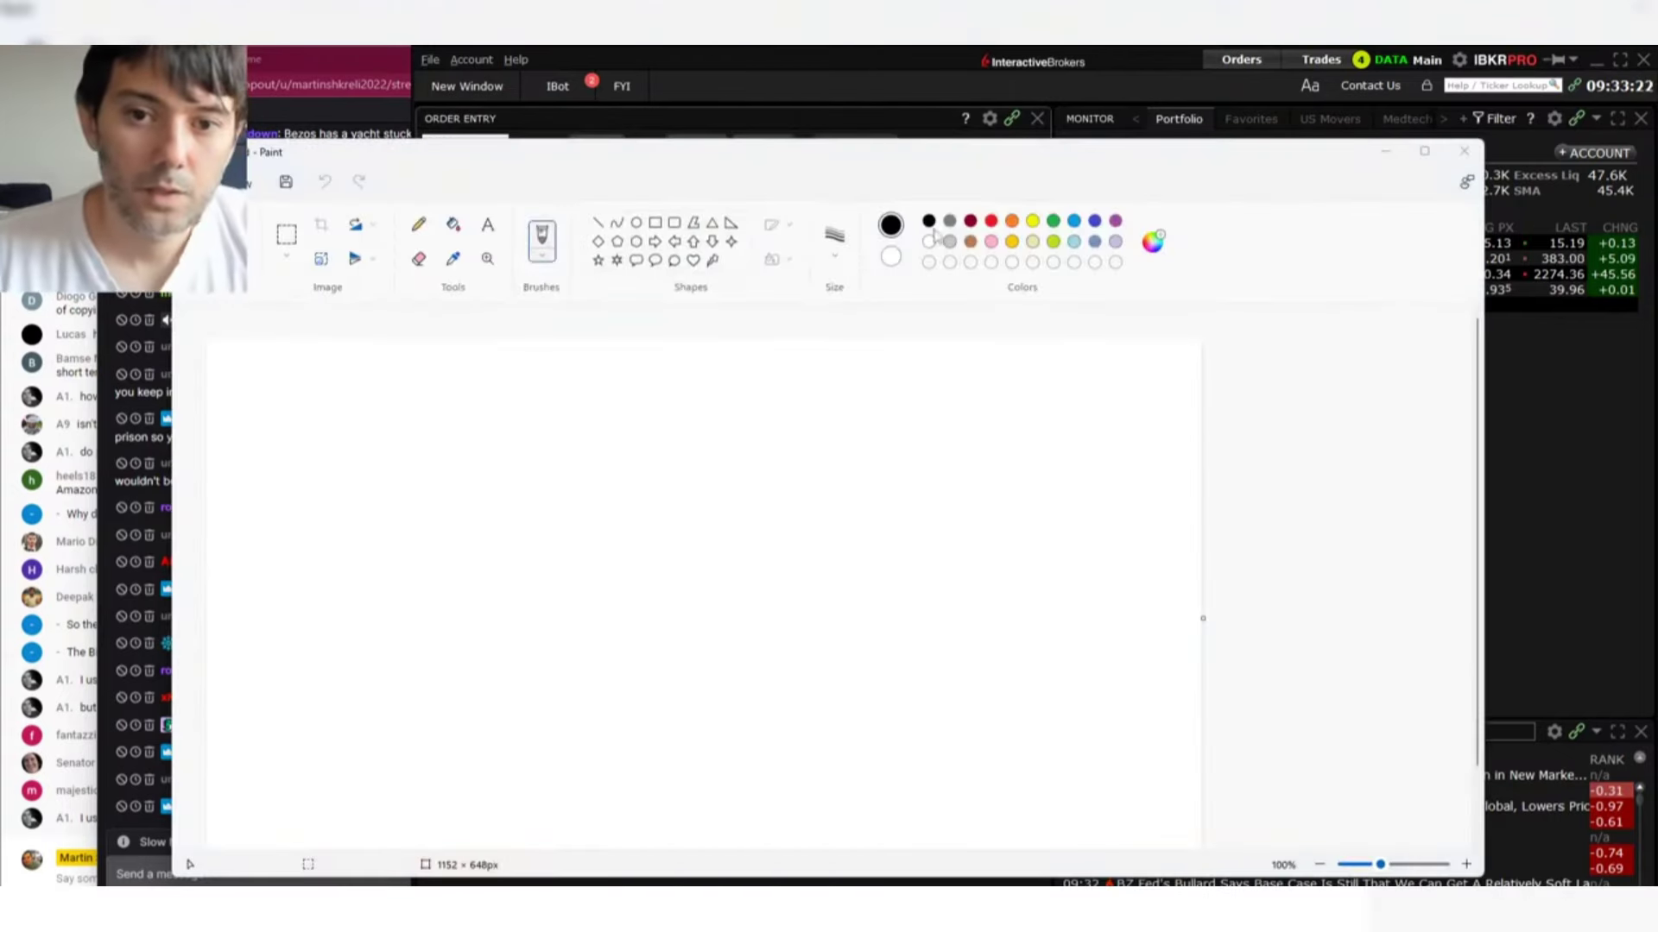
{"action": "left_click", "coordinate": [452, 225]}
{"action": "left_click", "coordinate": [531, 346]}
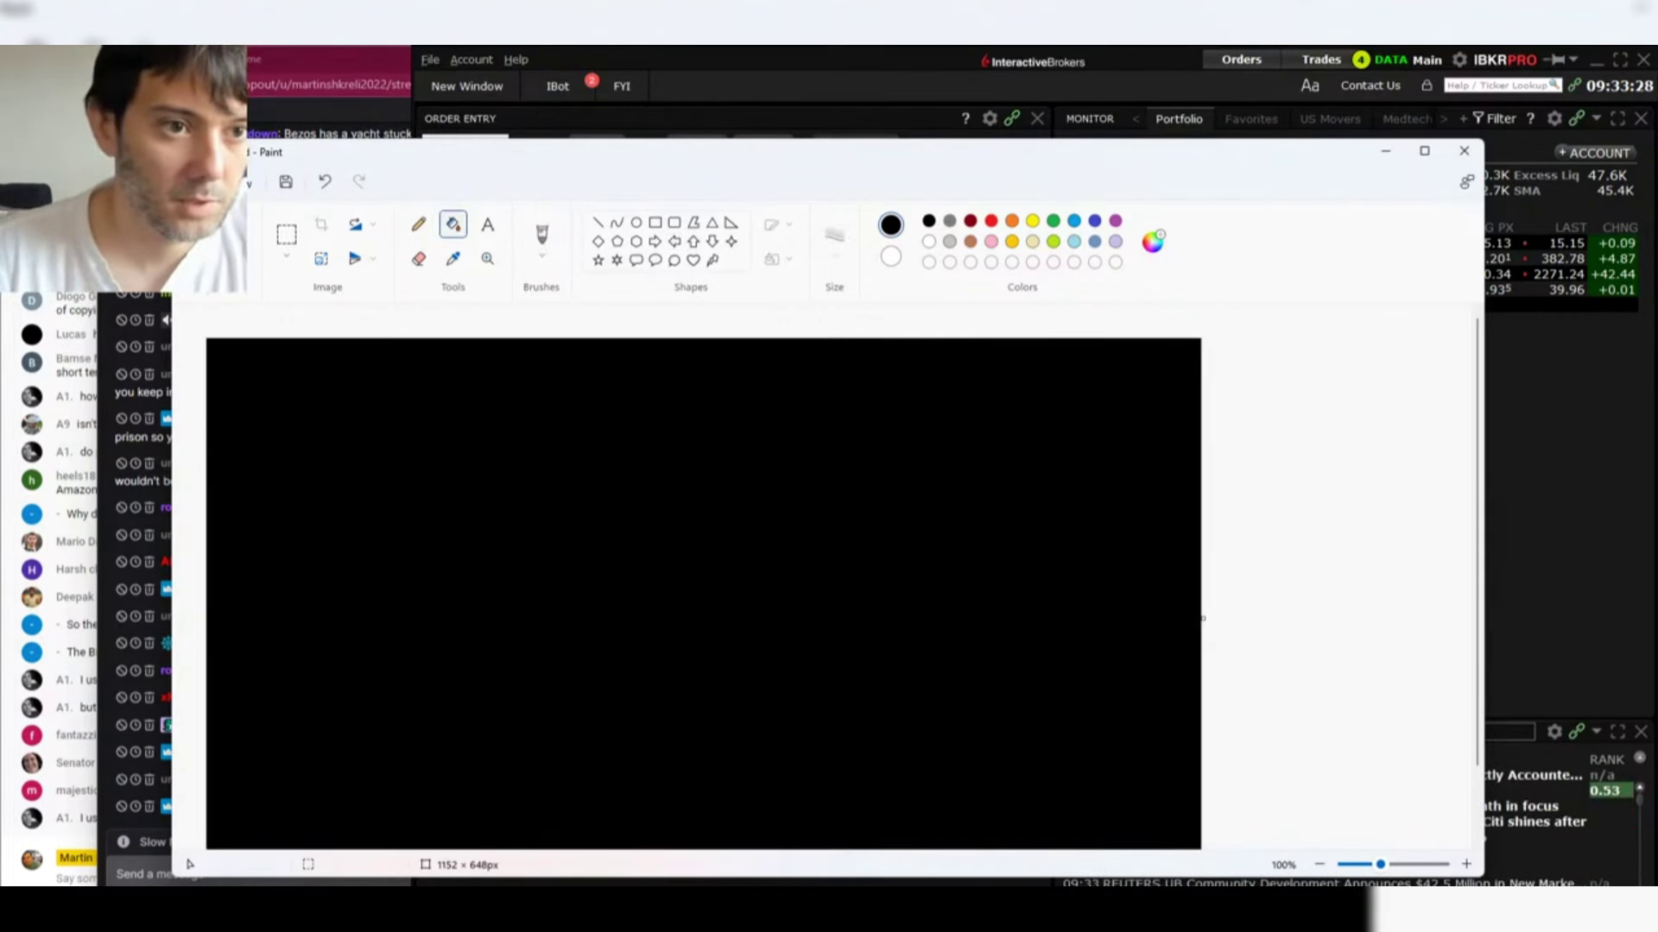
{"action": "left_click_drag", "start_coordinate": [173, 140], "coordinate": [616, 173]}
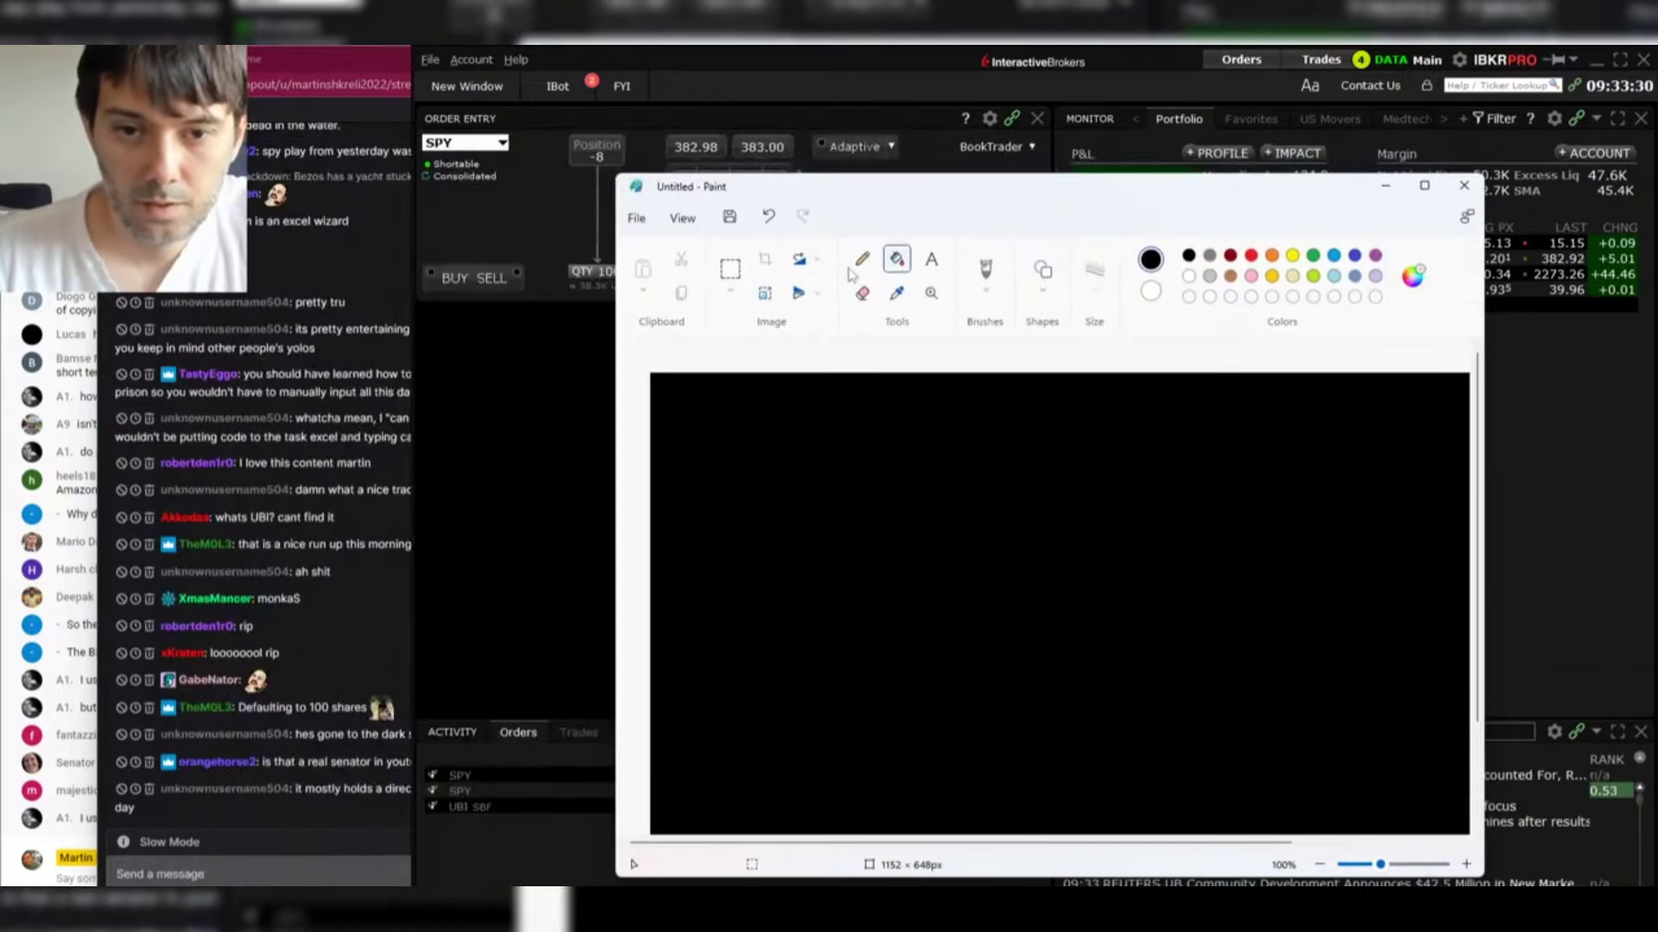
Step: Draw a white pencil price line that oscillates sideways and then climbs steeply
{"action": "left_click", "coordinate": [861, 259]}
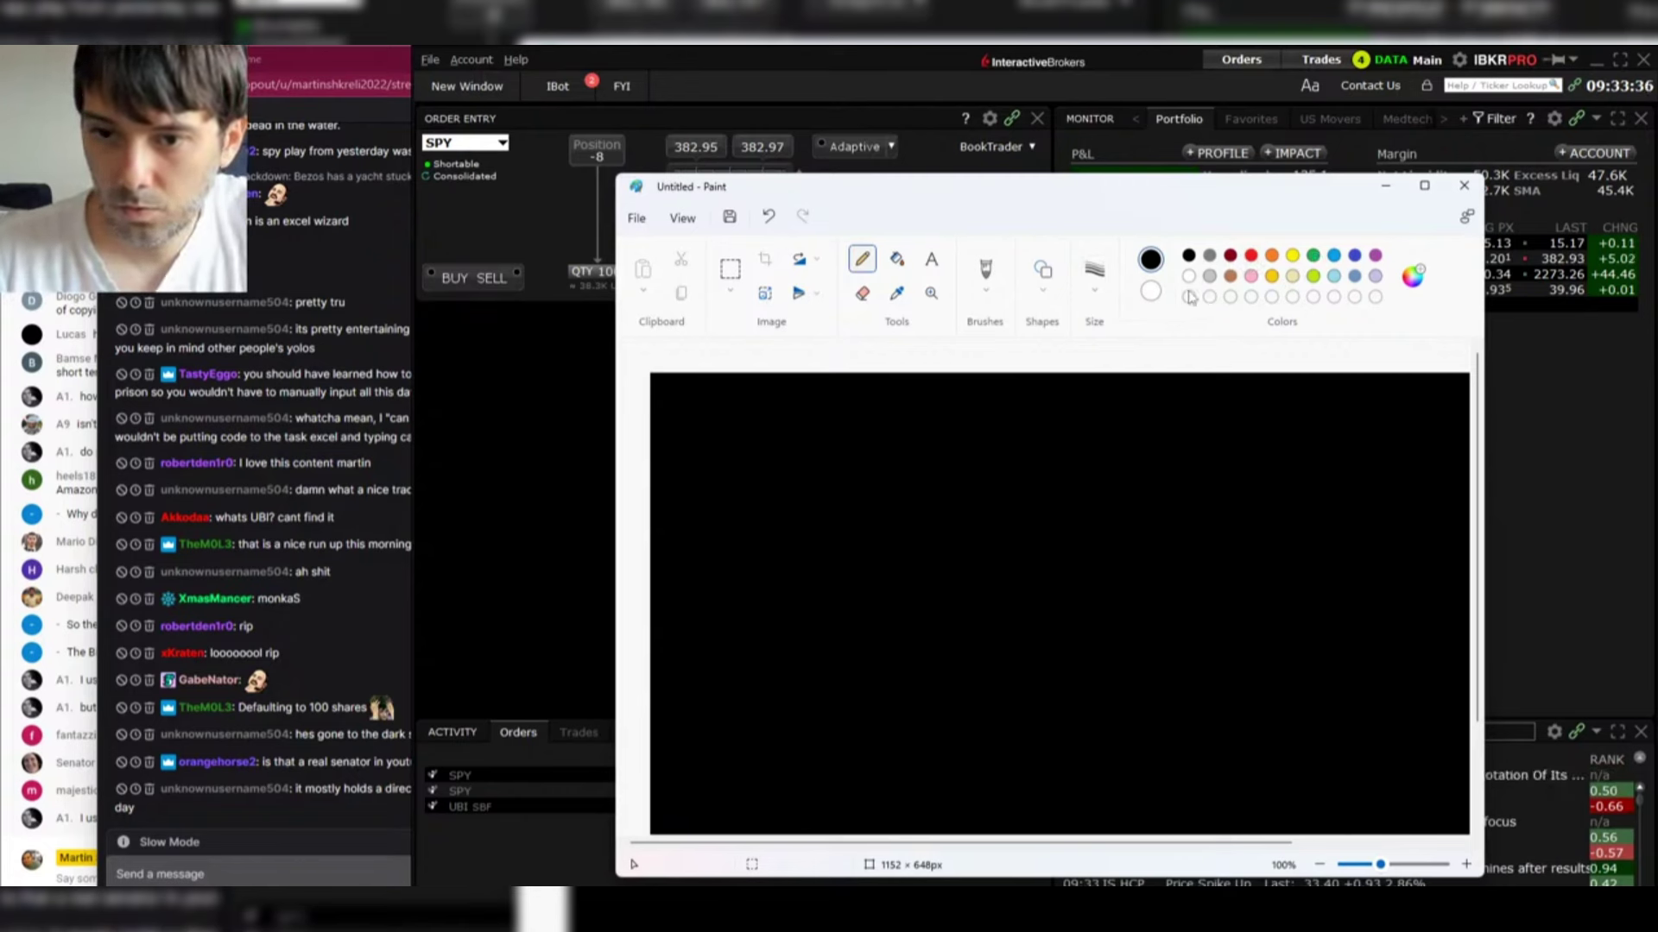
{"action": "left_click", "coordinate": [1189, 277]}
{"action": "mouse_move", "coordinate": [794, 690]}
{"action": "left_mouse_down"}
{"action": "mouse_move", "coordinate": [820, 671]}
{"action": "mouse_move", "coordinate": [905, 702]}
{"action": "mouse_move", "coordinate": [1045, 691]}
{"action": "mouse_move", "coordinate": [1091, 573]}
{"action": "mouse_move", "coordinate": [1126, 535]}
{"action": "left_mouse_up"}
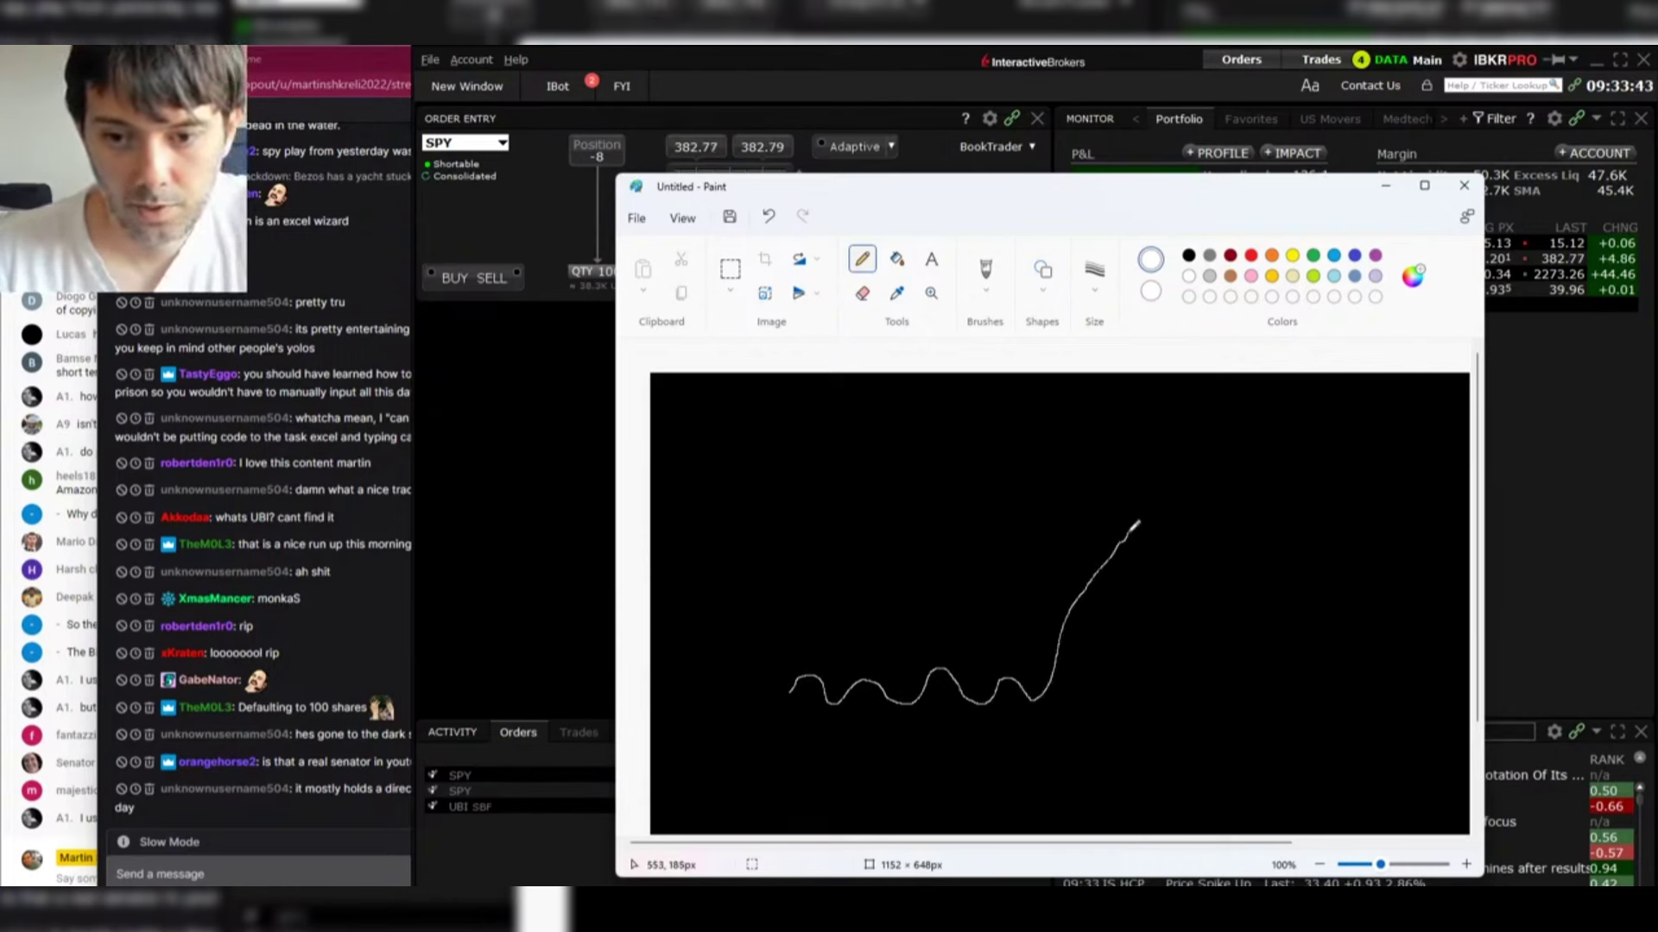
Step: Draw a horizontal line beneath the price curve in green, ending with short yellow and red segments
{"action": "left_click", "coordinate": [1314, 256]}
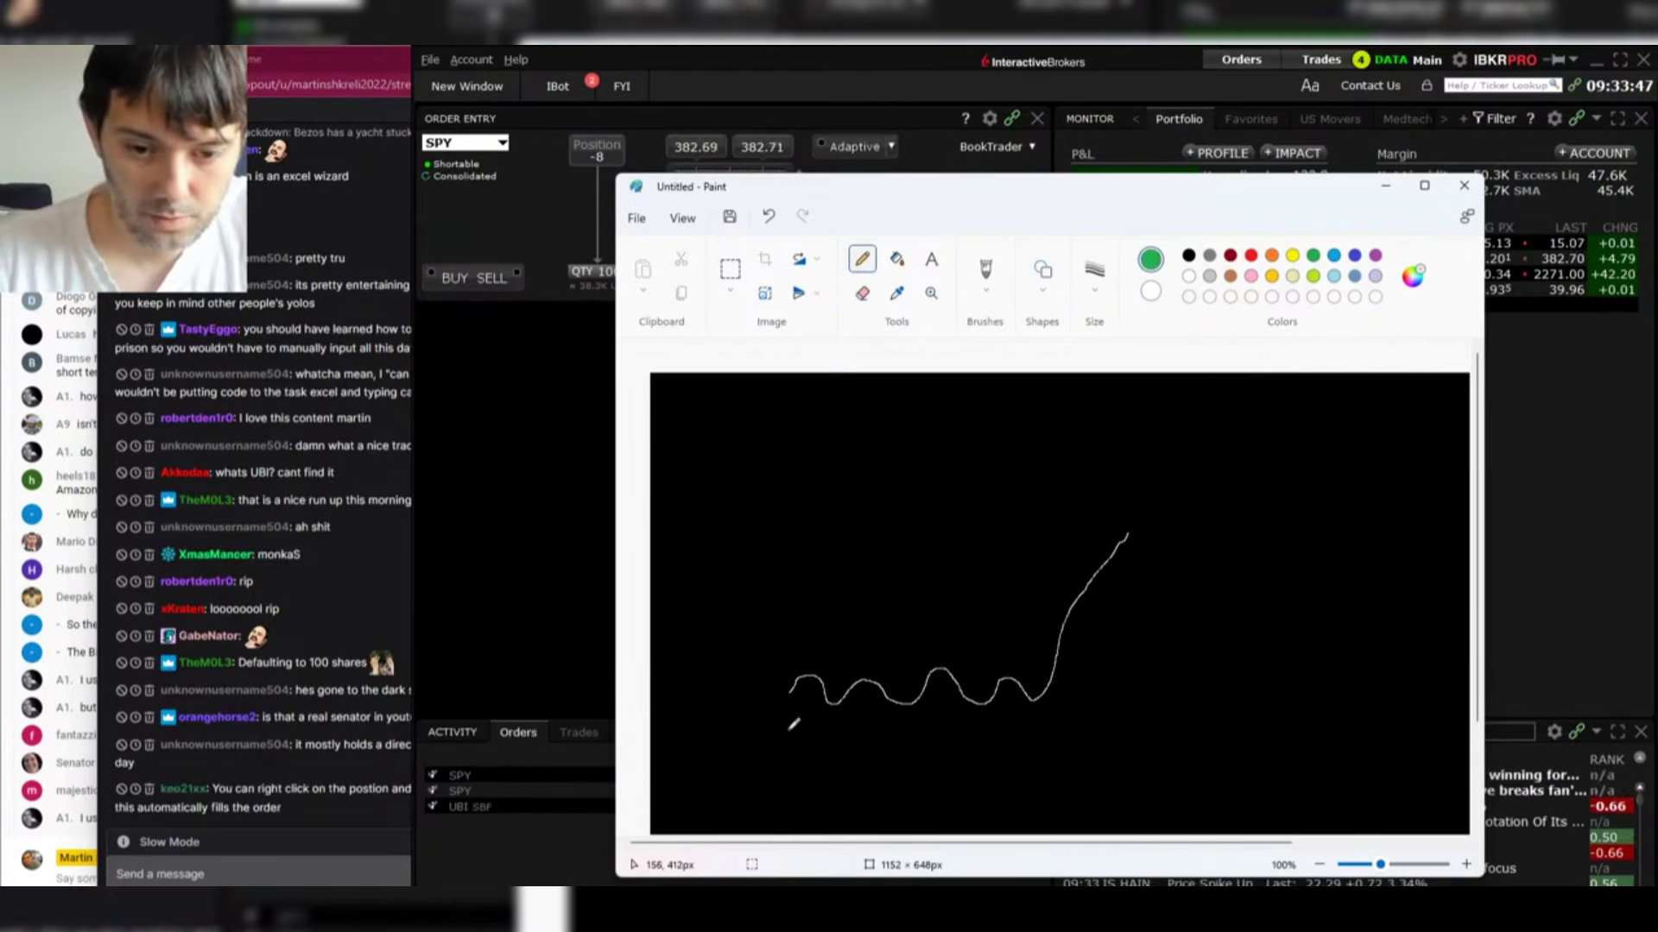
{"action": "left_click_drag", "start_coordinate": [870, 731], "coordinate": [1072, 722]}
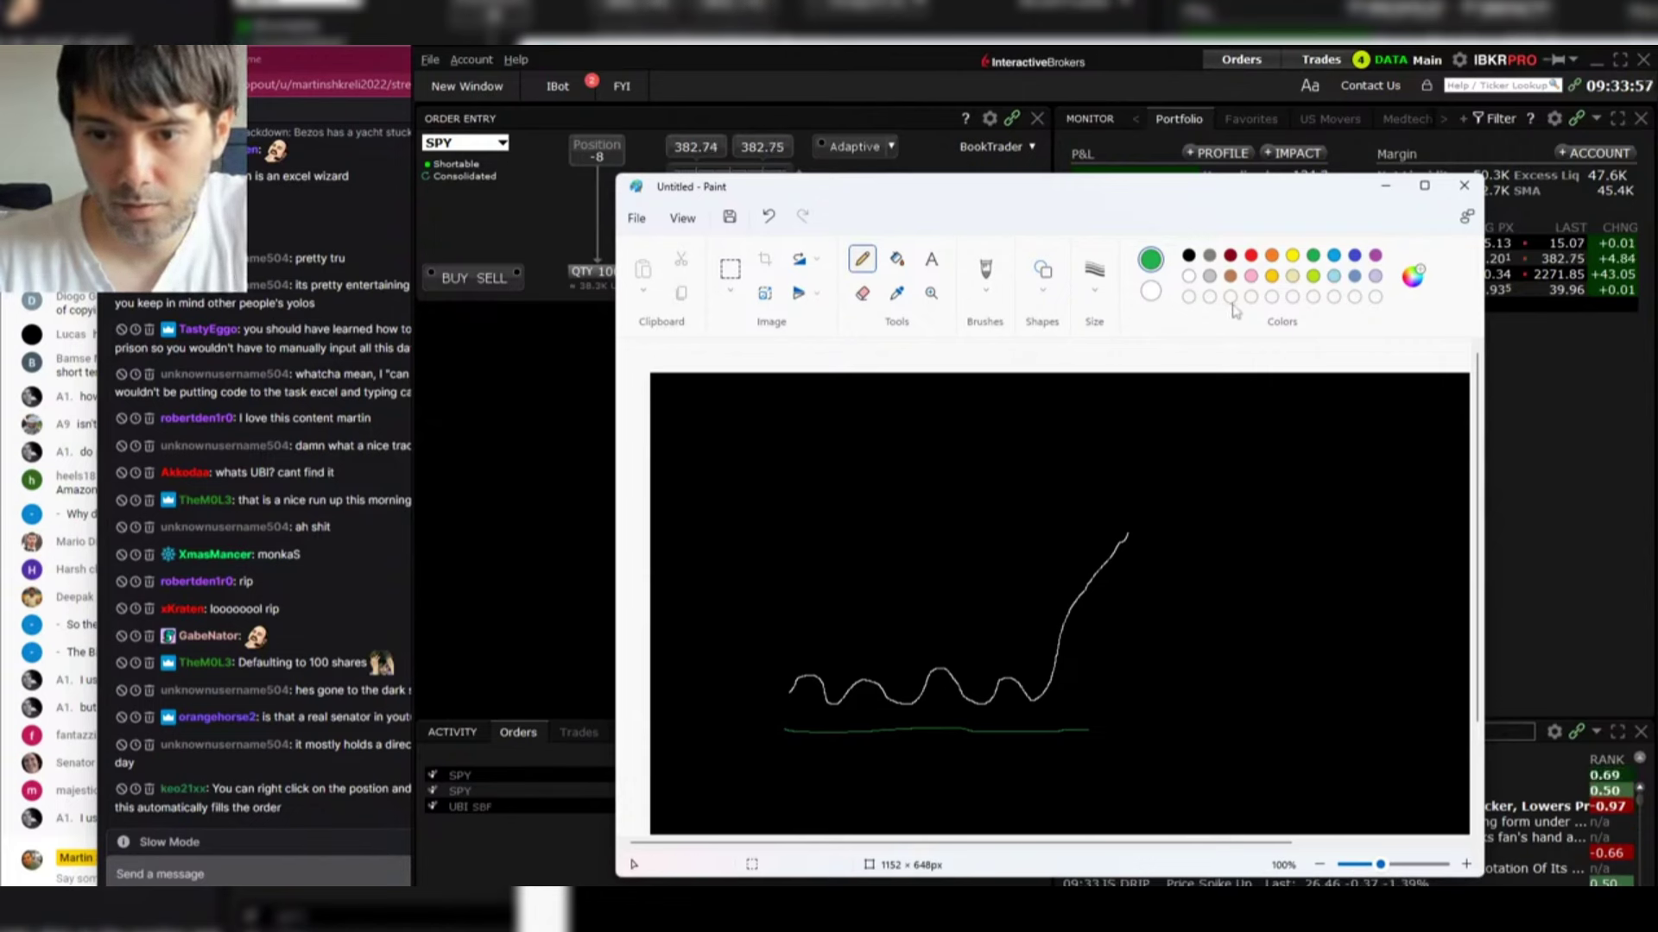
{"action": "left_click", "coordinate": [1292, 256]}
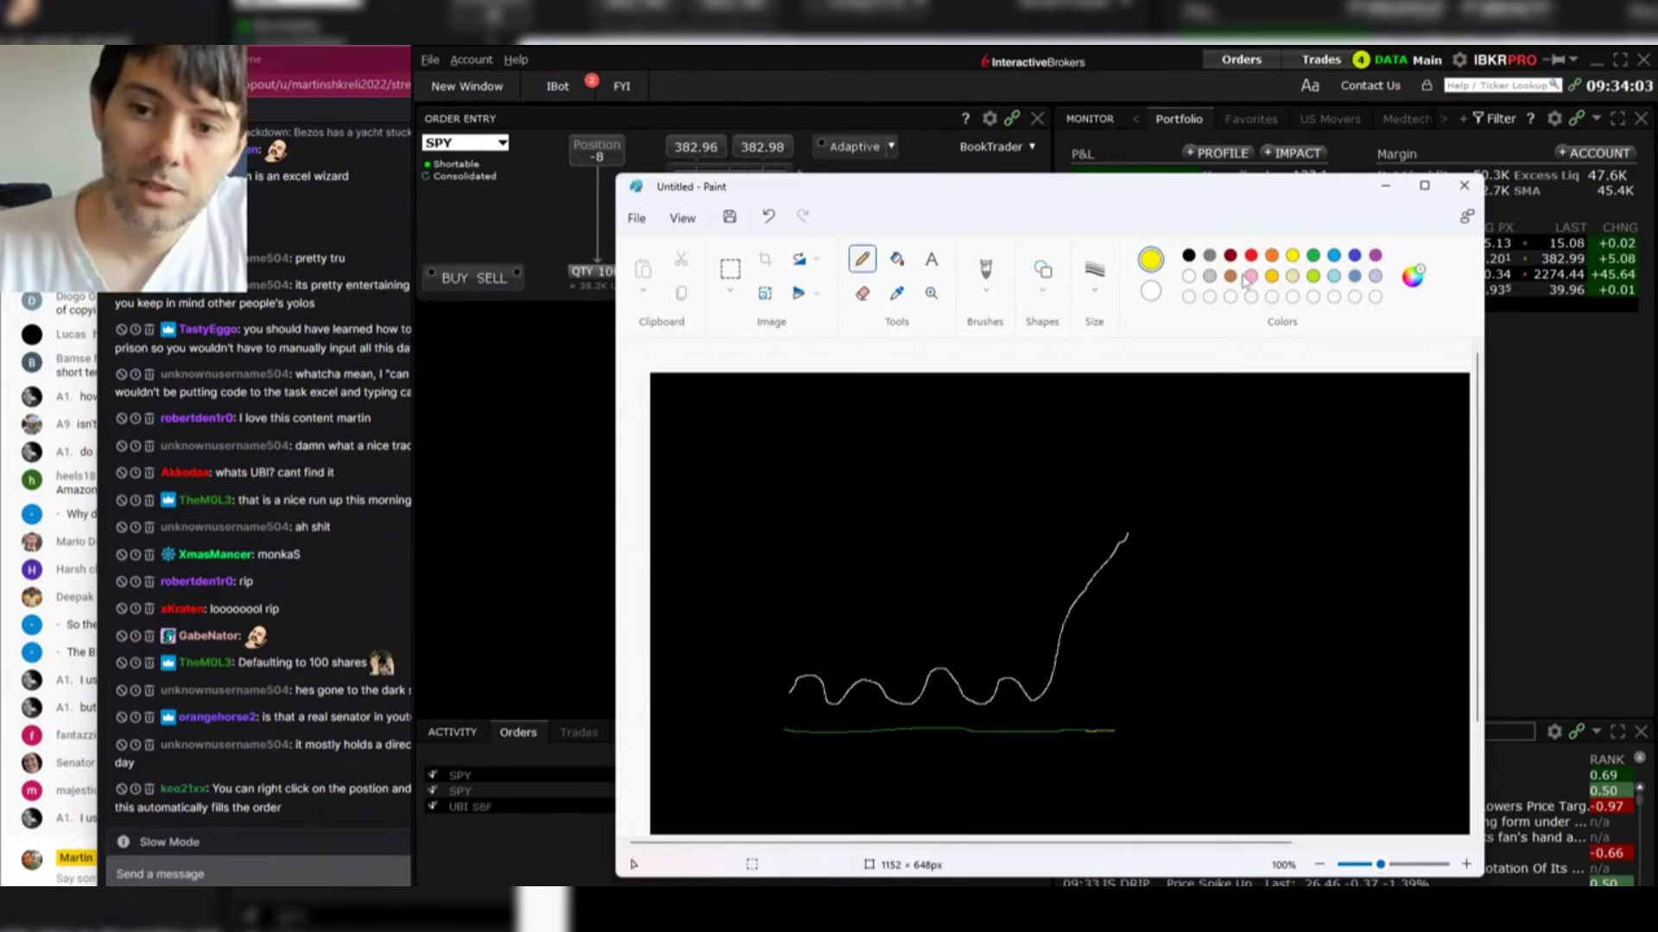
{"action": "left_click", "coordinate": [1251, 256]}
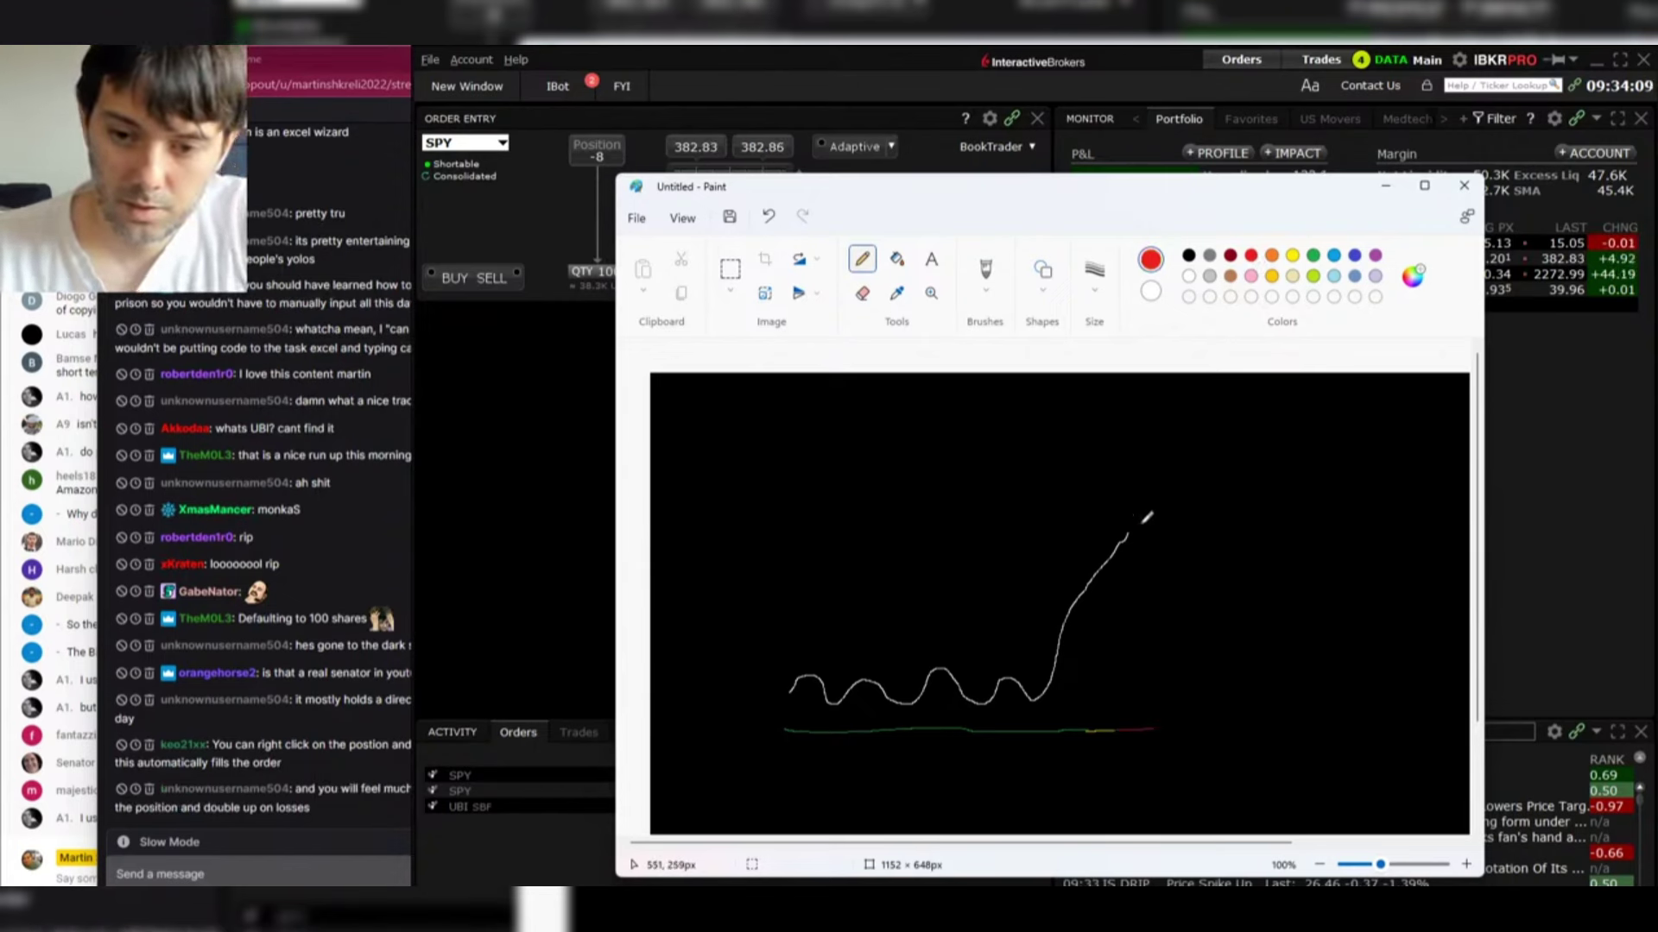
Step: Draw an indigo pencil box from the baseline around the sideways stretch of the curve, plus a horizontal line through its oscillations
{"action": "left_click", "coordinate": [1313, 277]}
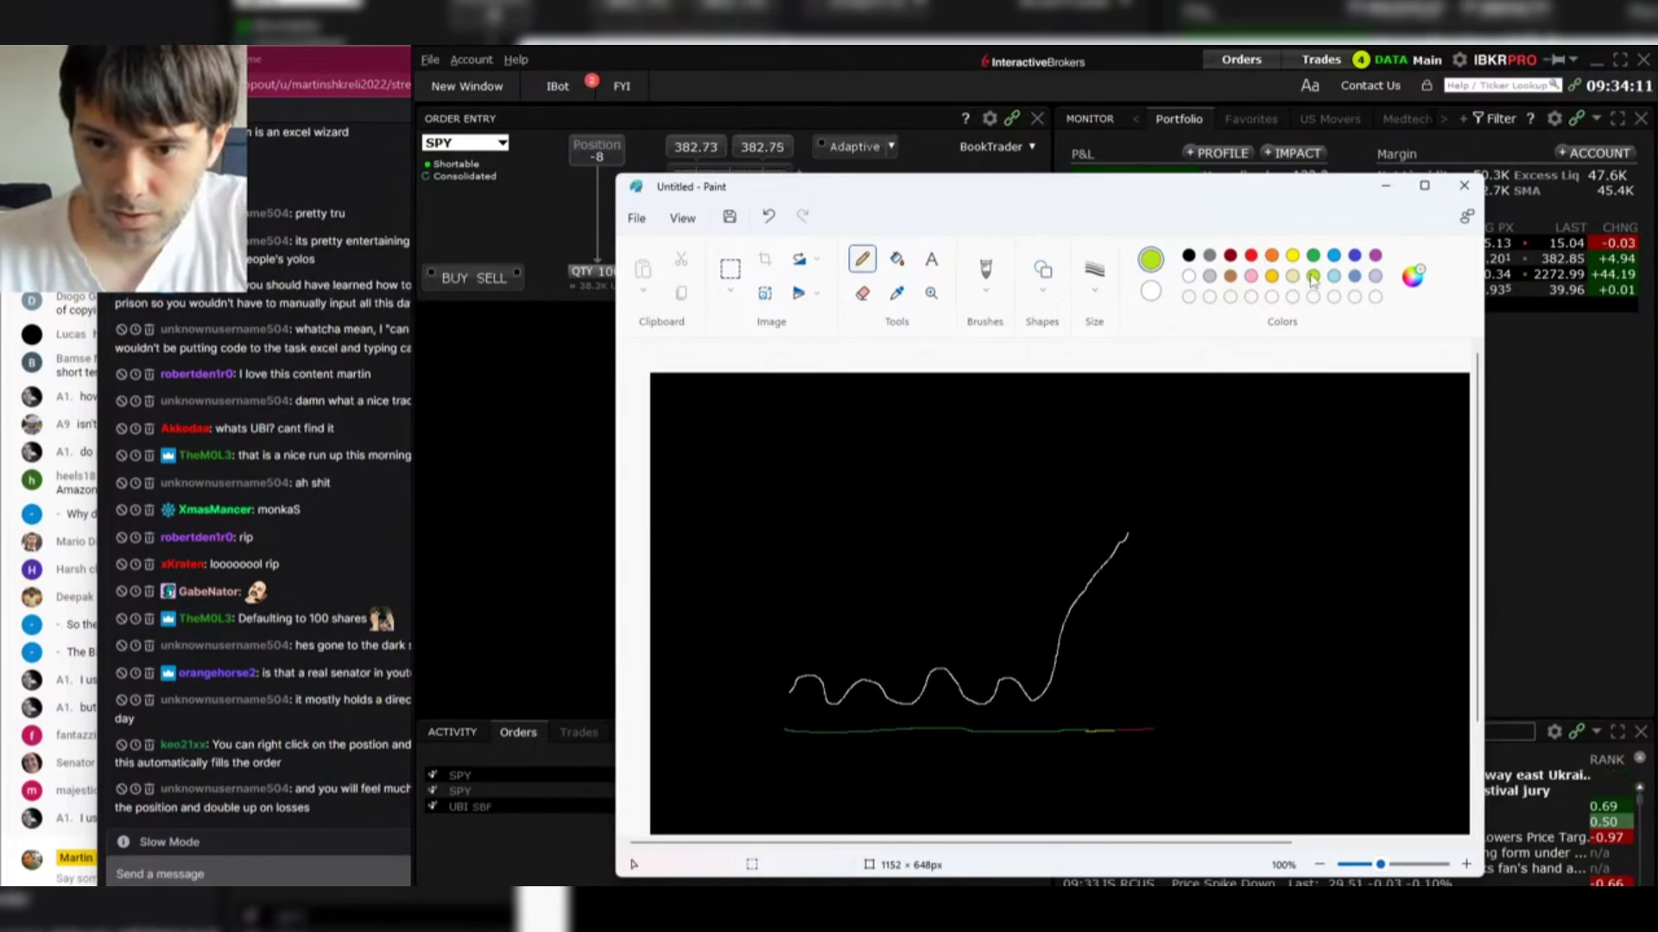
{"action": "left_click", "coordinate": [1190, 275]}
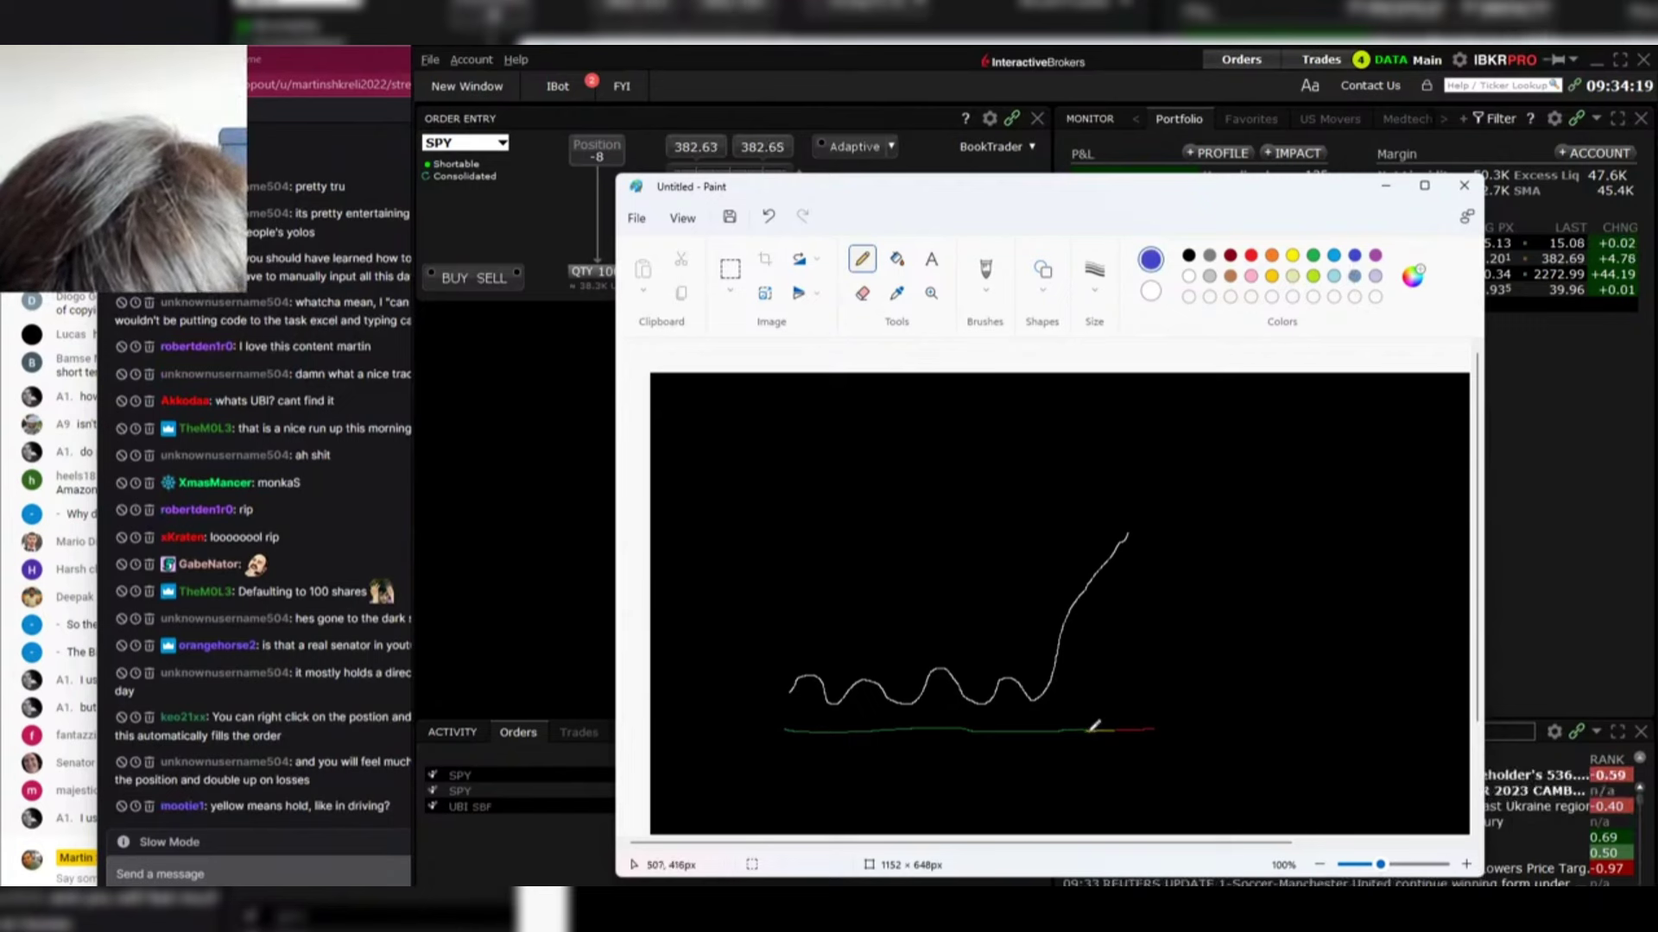
{"action": "left_click_drag", "start_coordinate": [1086, 717], "coordinate": [1087, 639]}
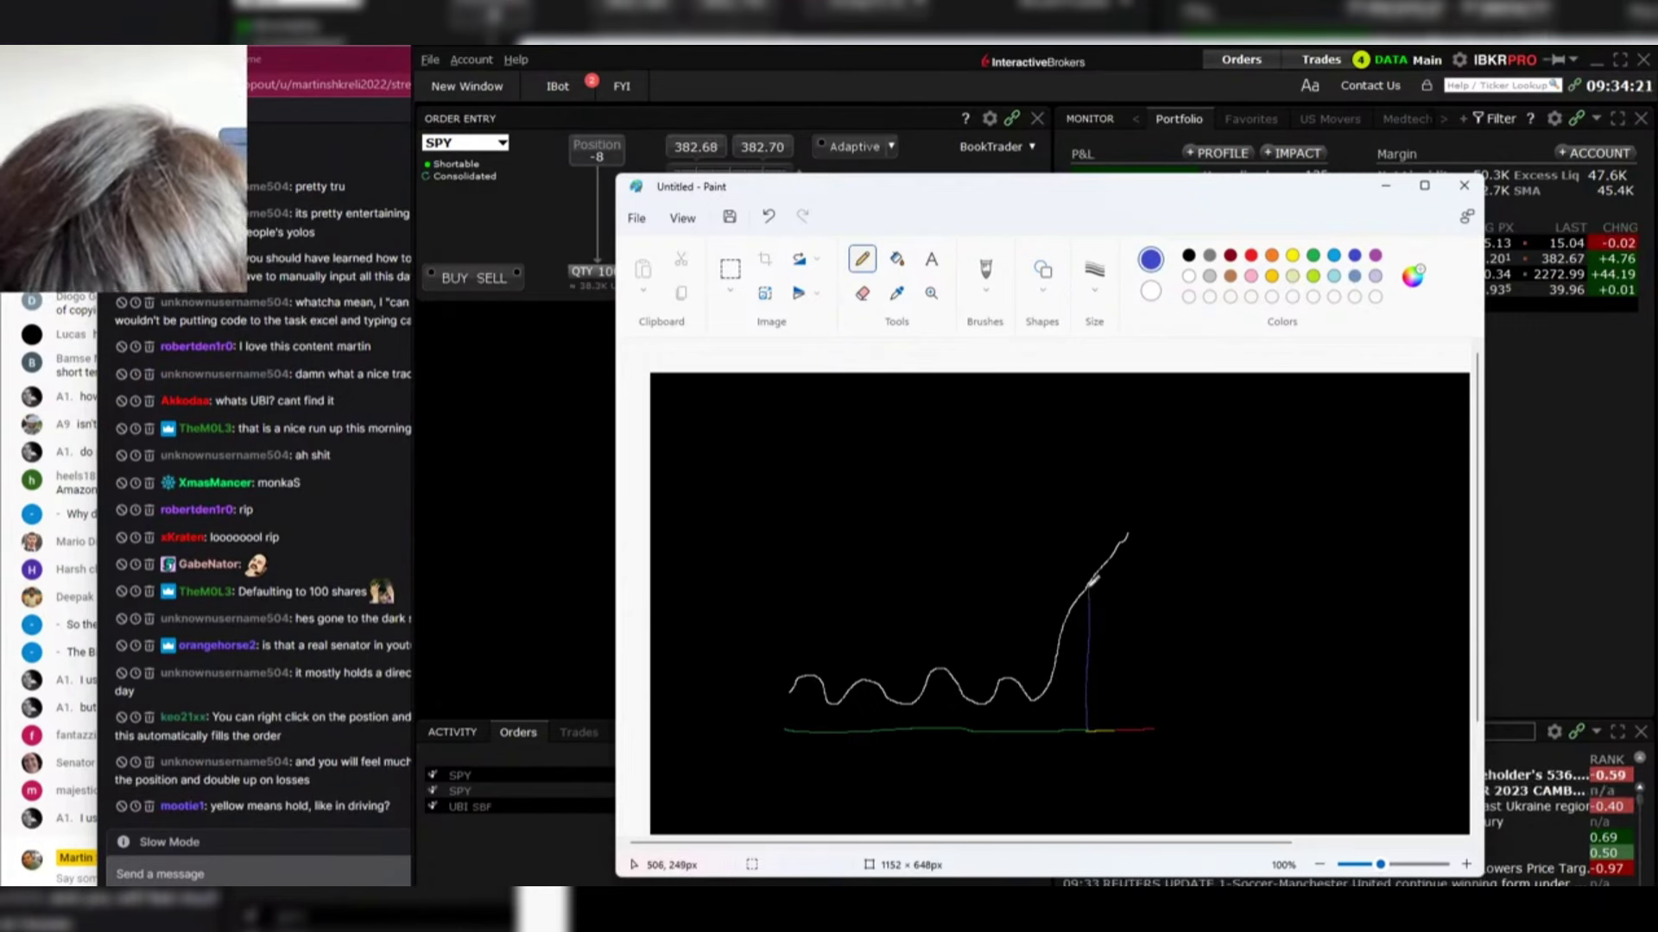
{"action": "mouse_move", "coordinate": [1092, 581]}
{"action": "left_mouse_down"}
{"action": "mouse_move", "coordinate": [816, 614]}
{"action": "mouse_move", "coordinate": [880, 593]}
{"action": "mouse_move", "coordinate": [1069, 596]}
{"action": "left_mouse_up"}
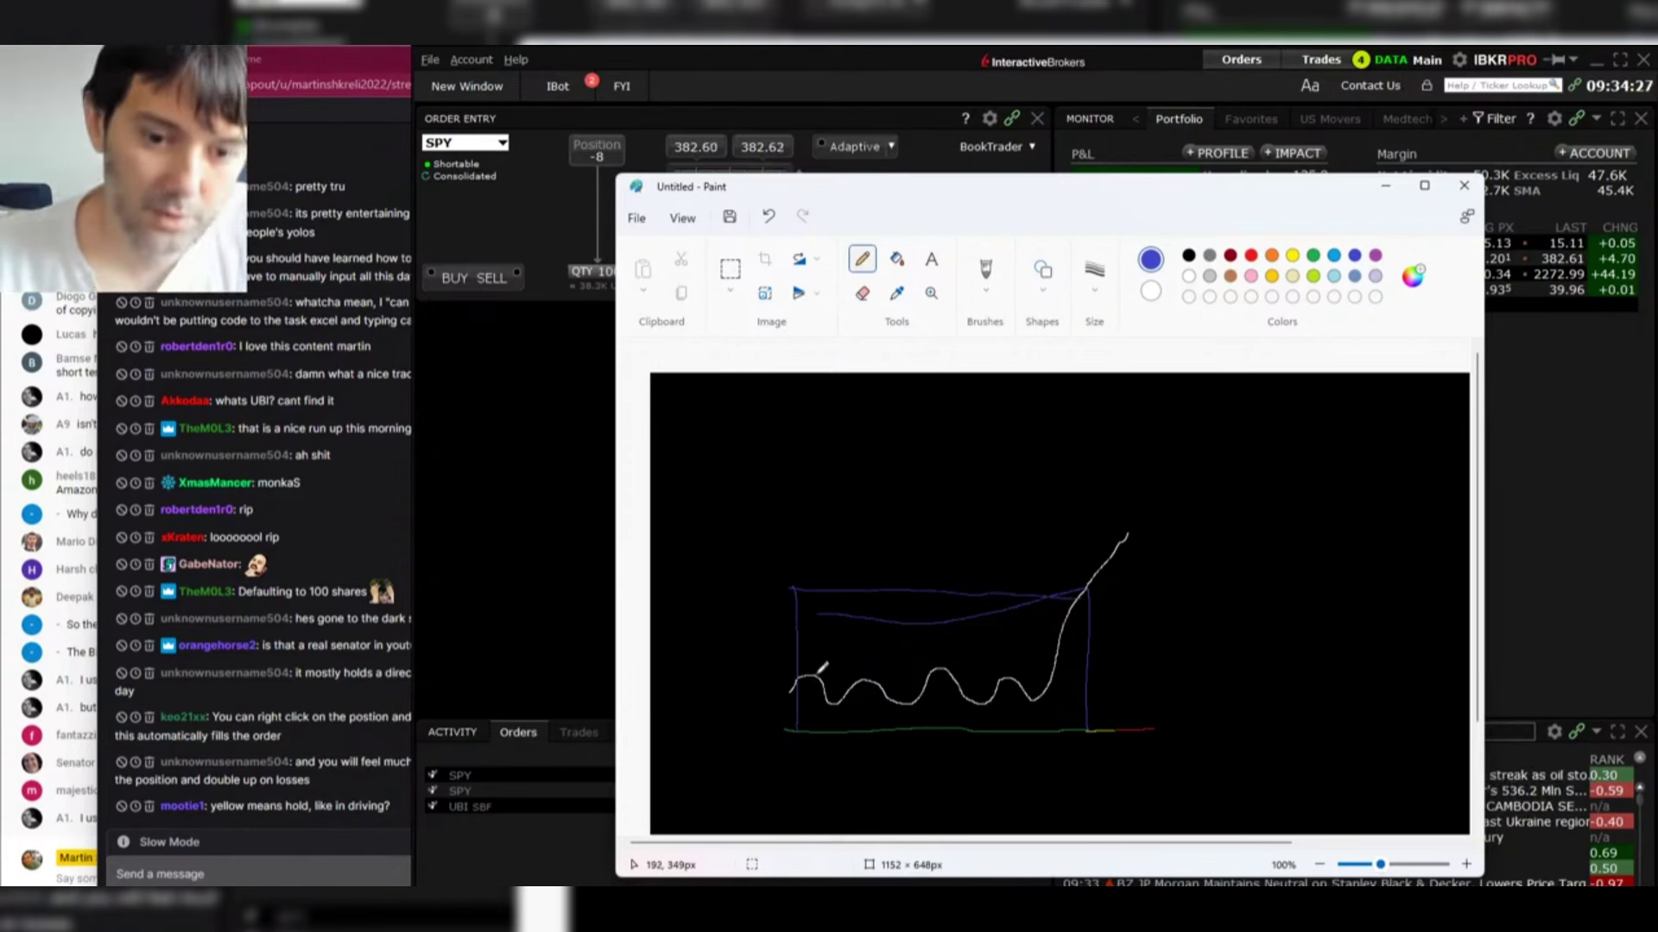
{"action": "left_click_drag", "start_coordinate": [823, 667], "coordinate": [1068, 688]}
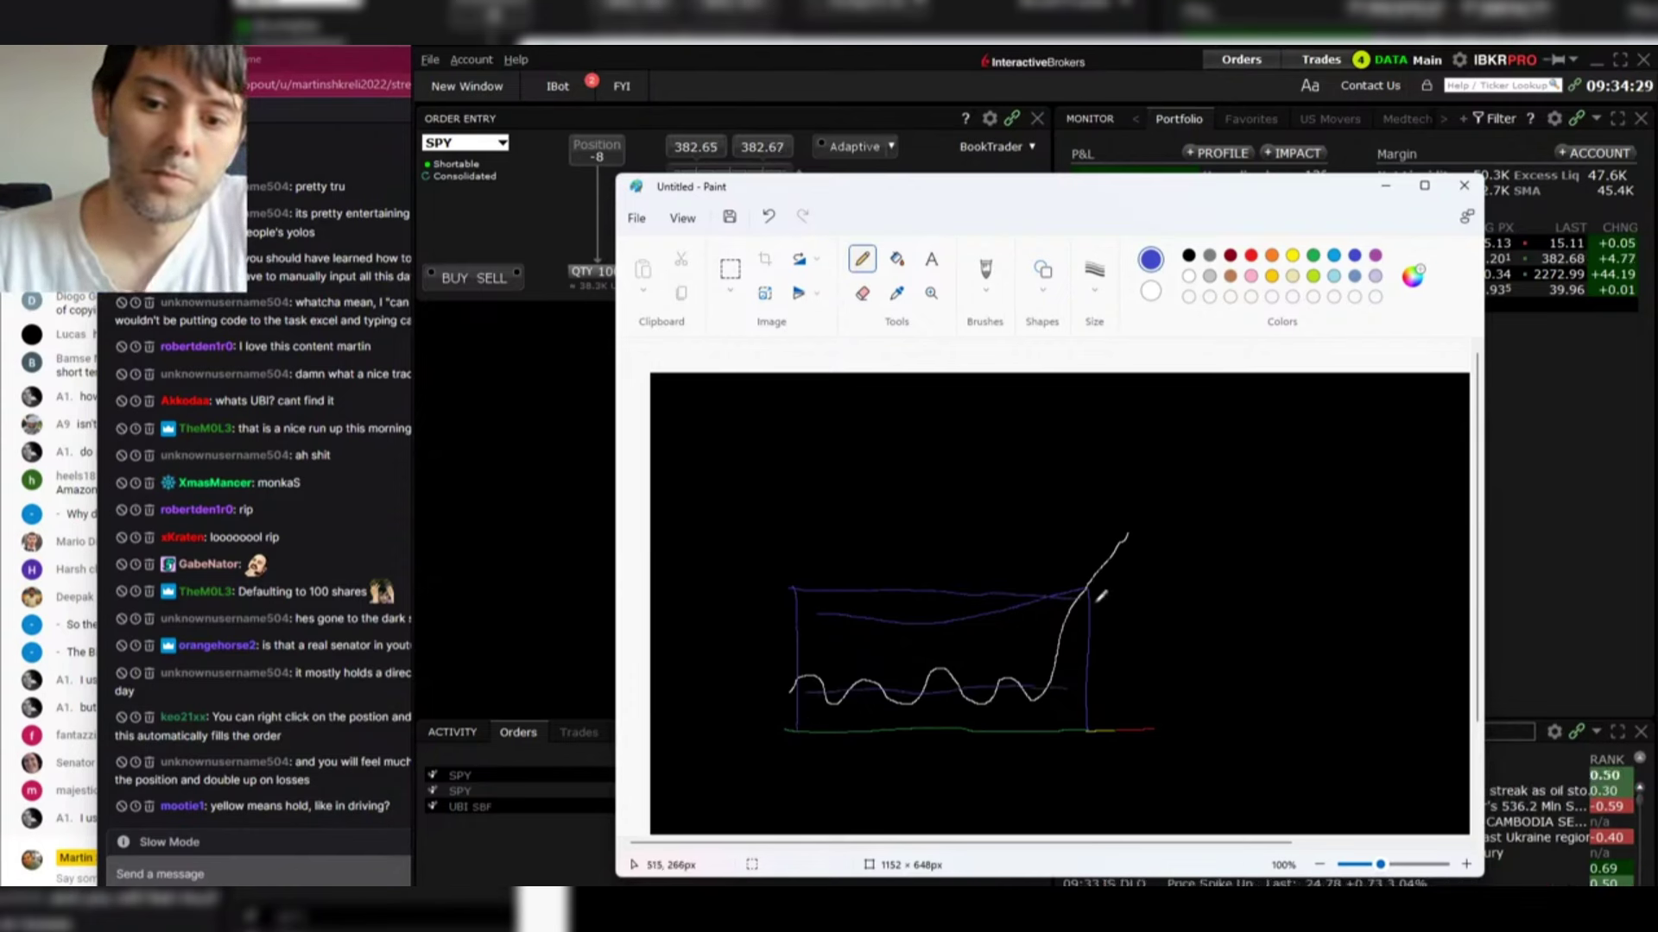
Step: Retrace the indigo box with repeated strokes along its upper edge, and extend that edge as a horizontal line across the whole canvas
{"action": "left_click_drag", "start_coordinate": [1063, 591], "coordinate": [874, 604]}
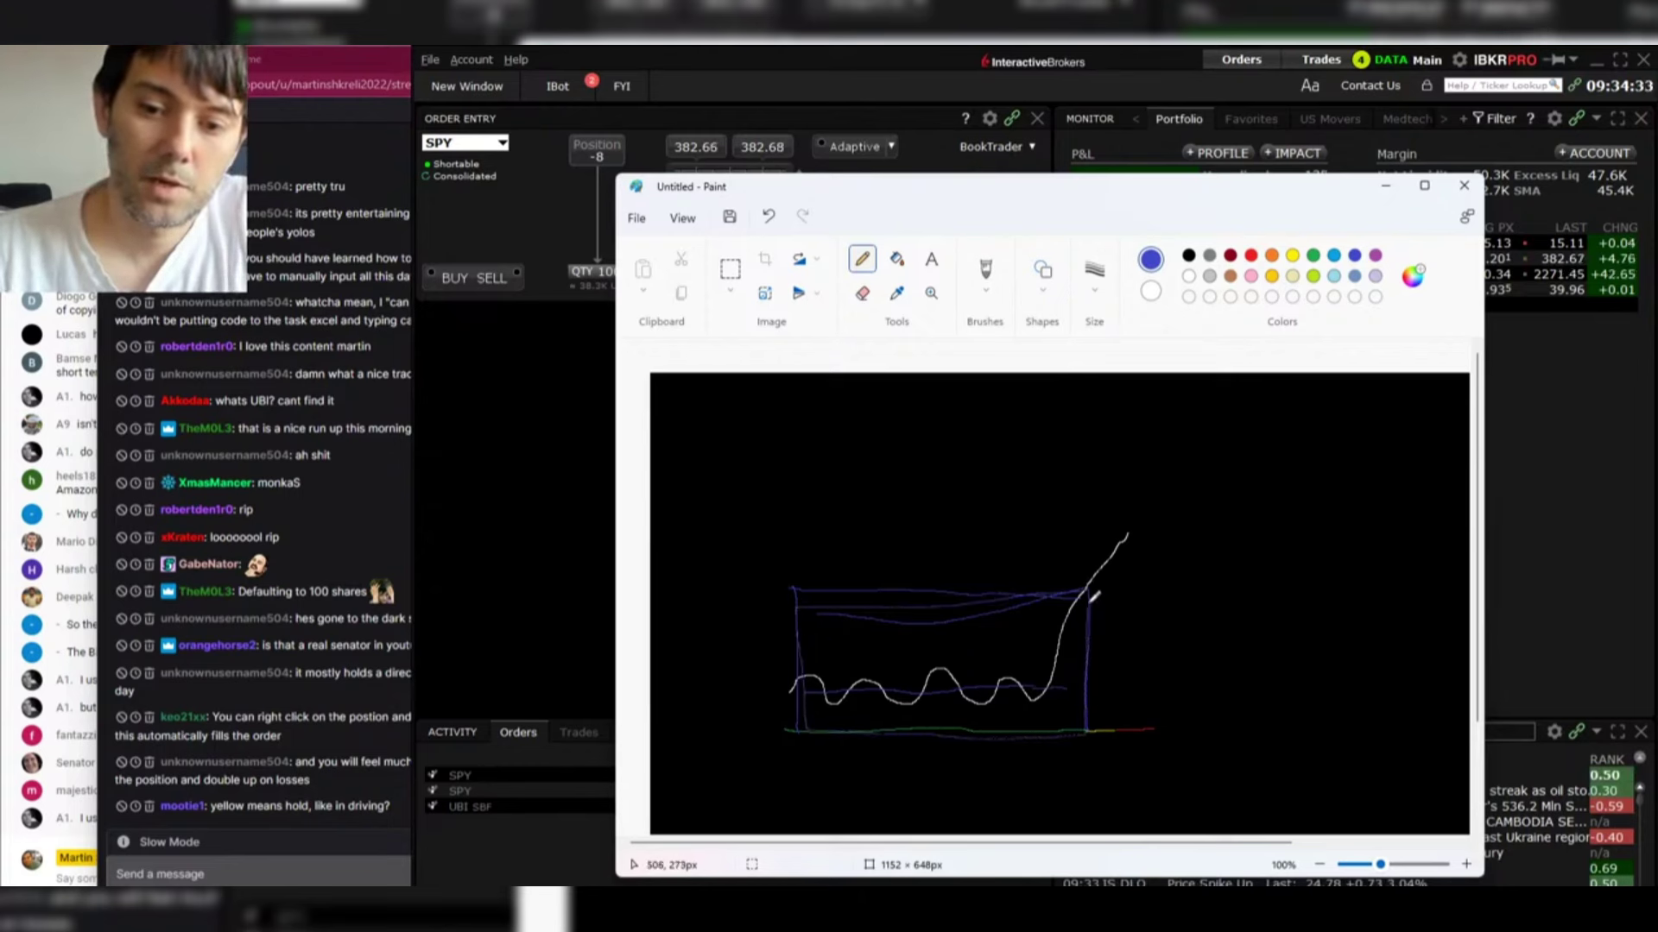
{"action": "left_click_drag", "start_coordinate": [1091, 588], "coordinate": [912, 595]}
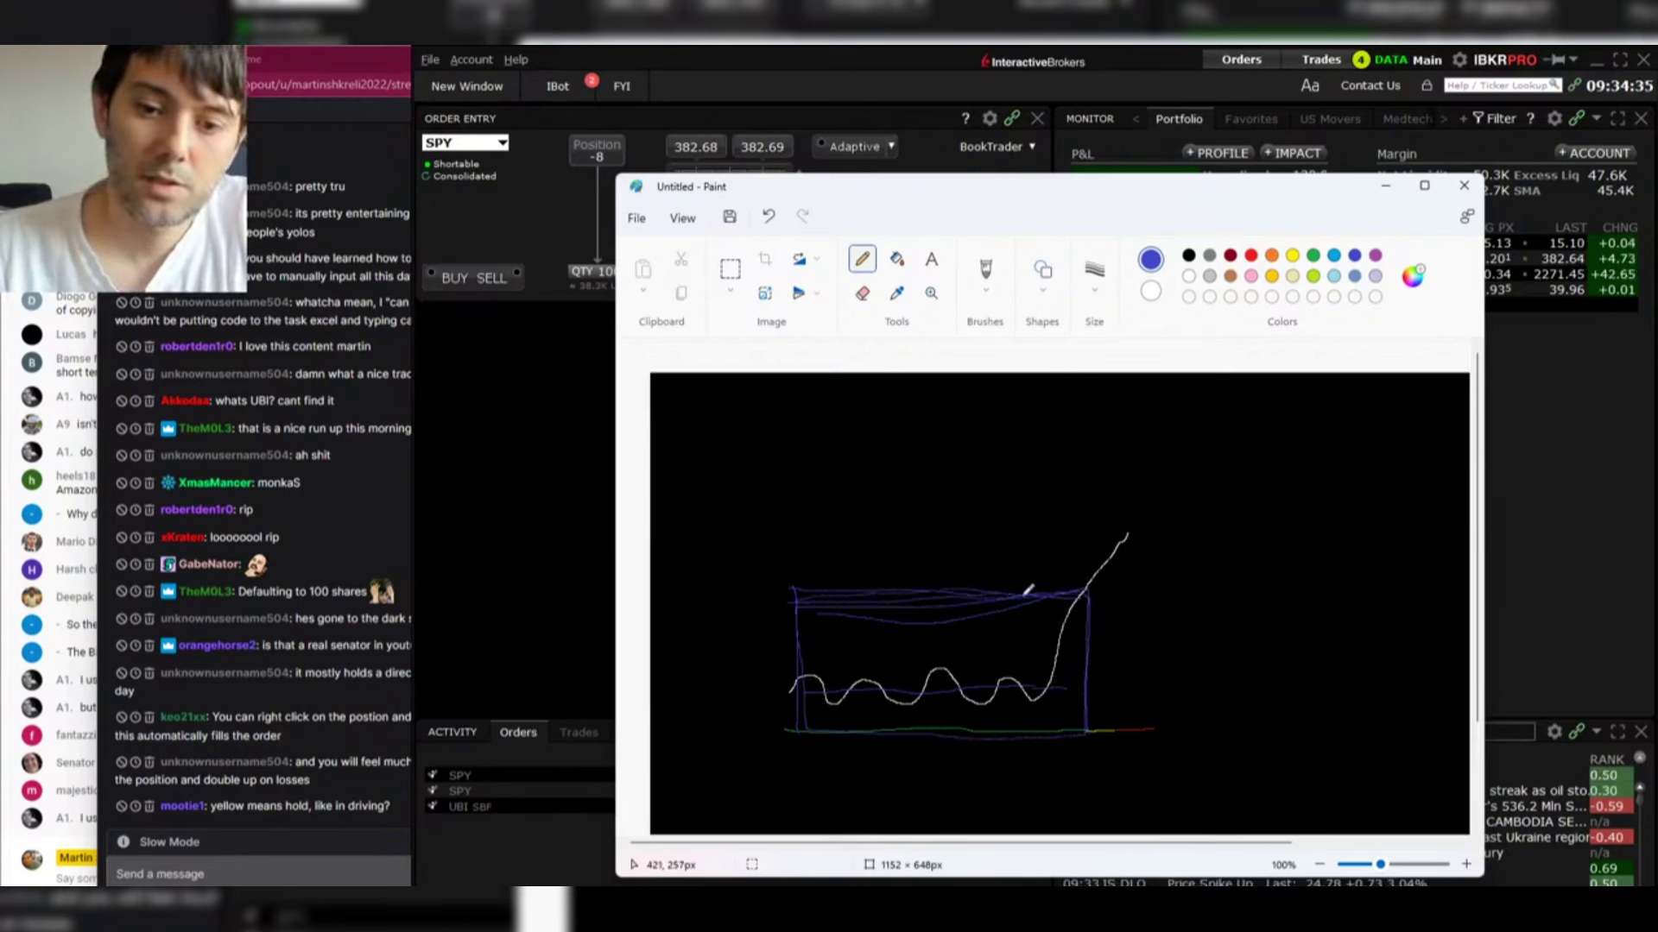
{"action": "mouse_move", "coordinate": [800, 606]}
{"action": "left_mouse_down"}
{"action": "mouse_move", "coordinate": [1044, 592]}
{"action": "mouse_move", "coordinate": [806, 592]}
{"action": "mouse_move", "coordinate": [1086, 589]}
{"action": "mouse_move", "coordinate": [803, 590]}
{"action": "left_mouse_up"}
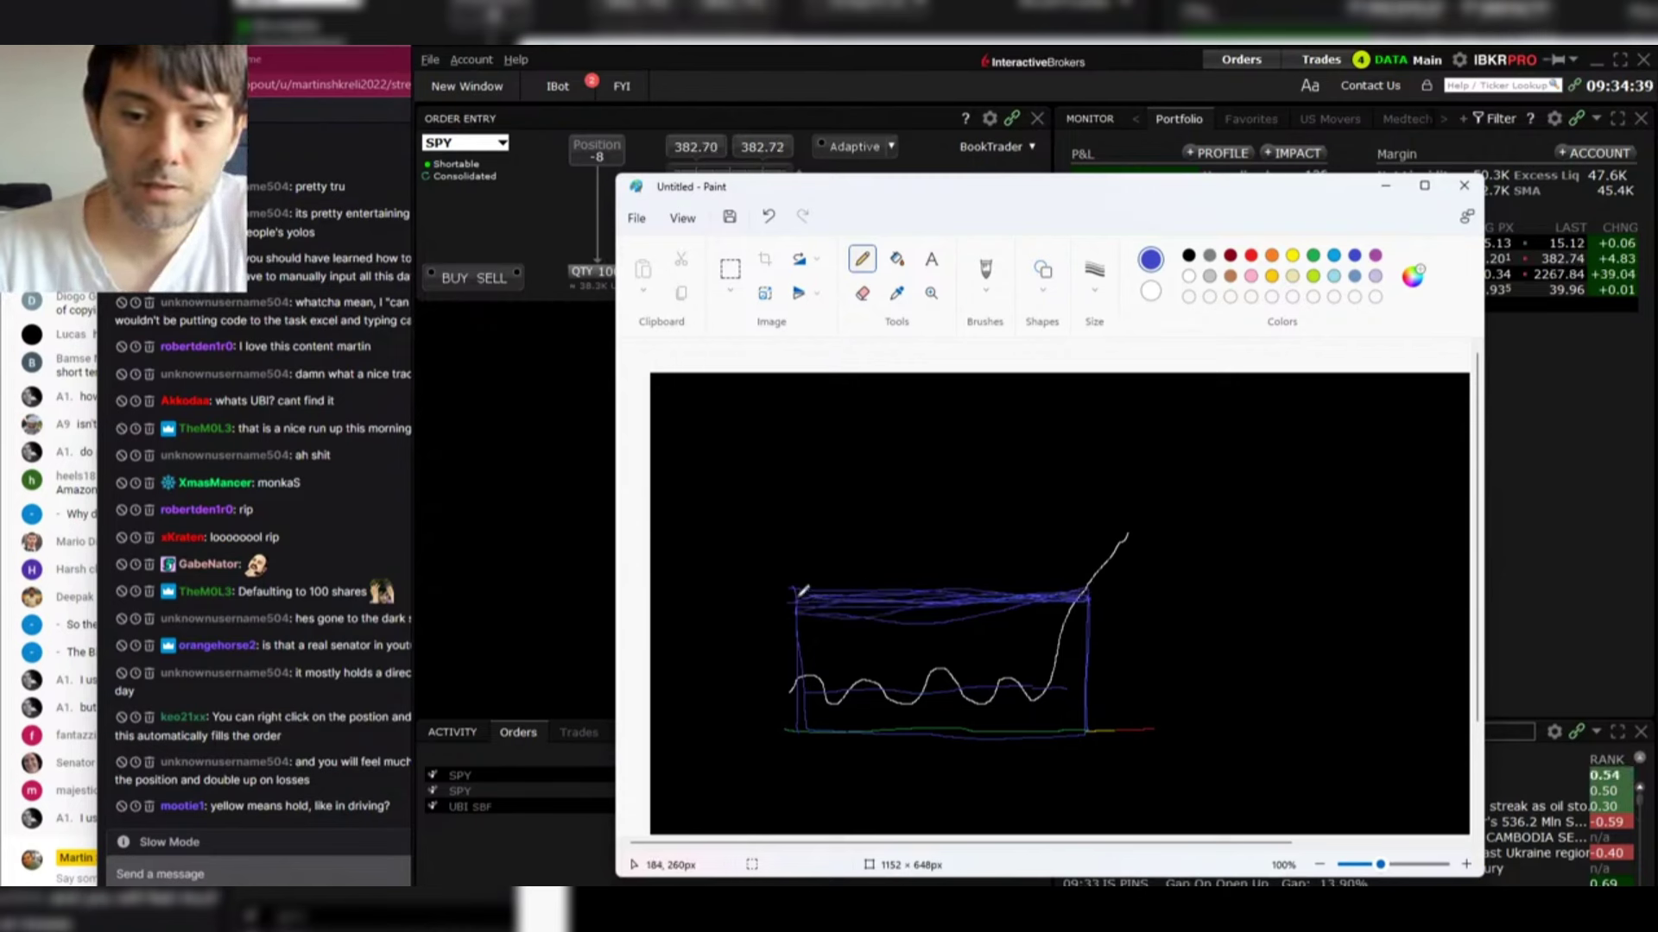
{"action": "mouse_move", "coordinate": [689, 593]}
{"action": "left_mouse_down"}
{"action": "mouse_move", "coordinate": [1010, 604]}
{"action": "mouse_move", "coordinate": [1472, 577]}
{"action": "left_mouse_up"}
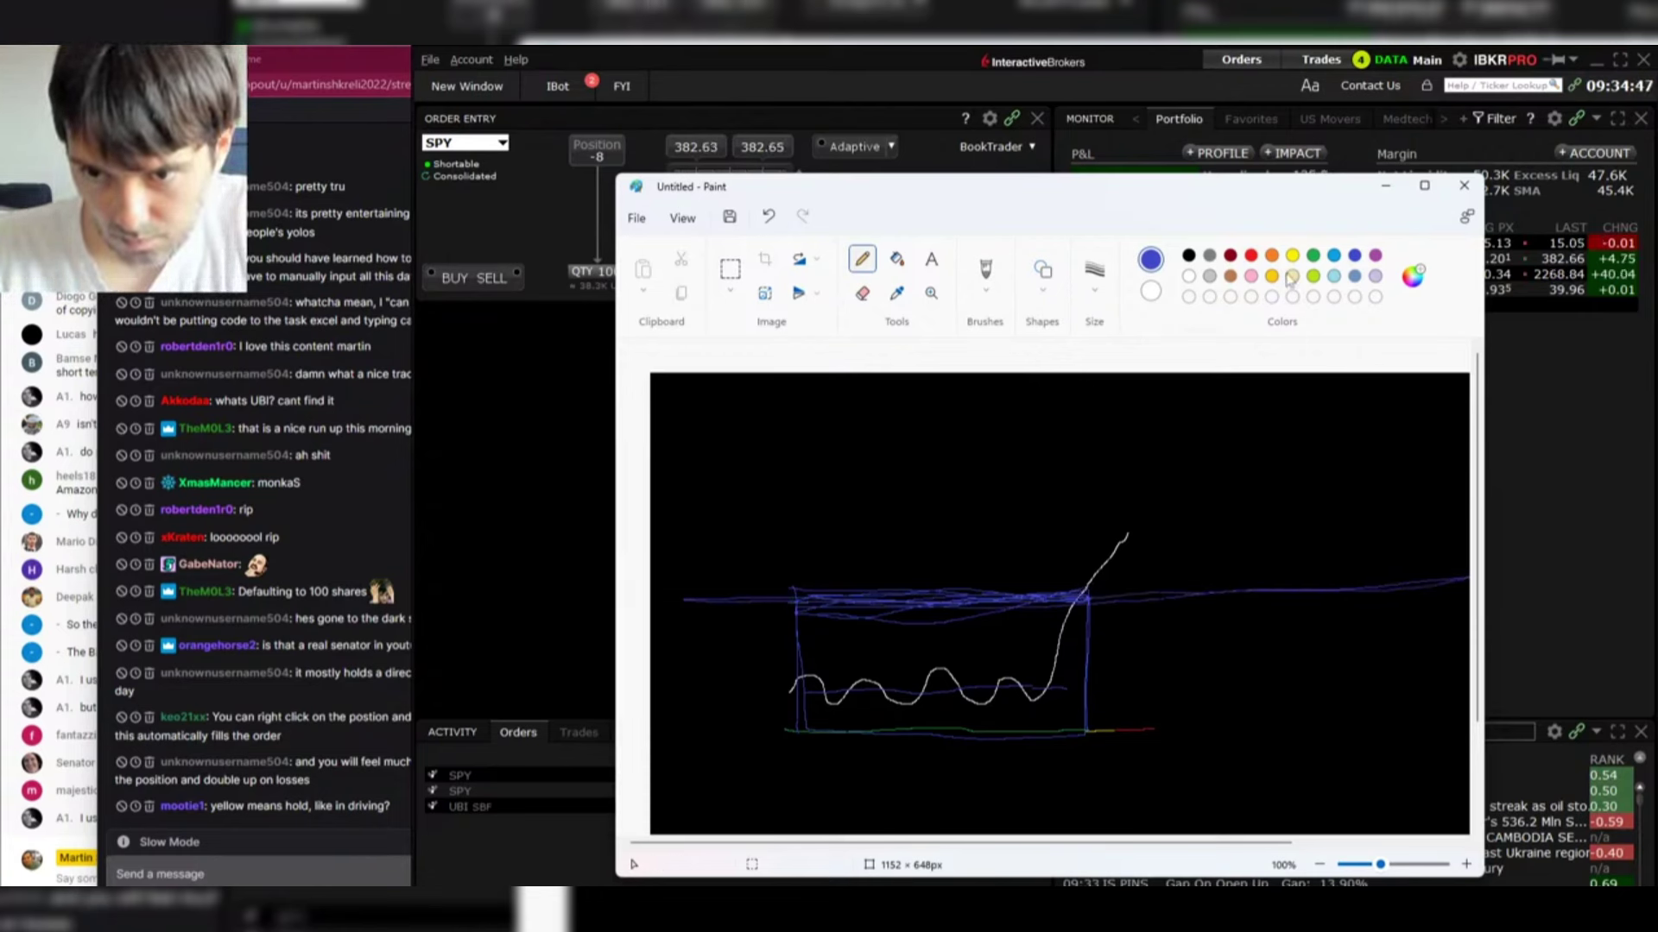
Step: Draw a yellow line from the baseline's yellow segment up to the curve and across the canvas, and scribble a red band above it
{"action": "left_click", "coordinate": [1293, 256]}
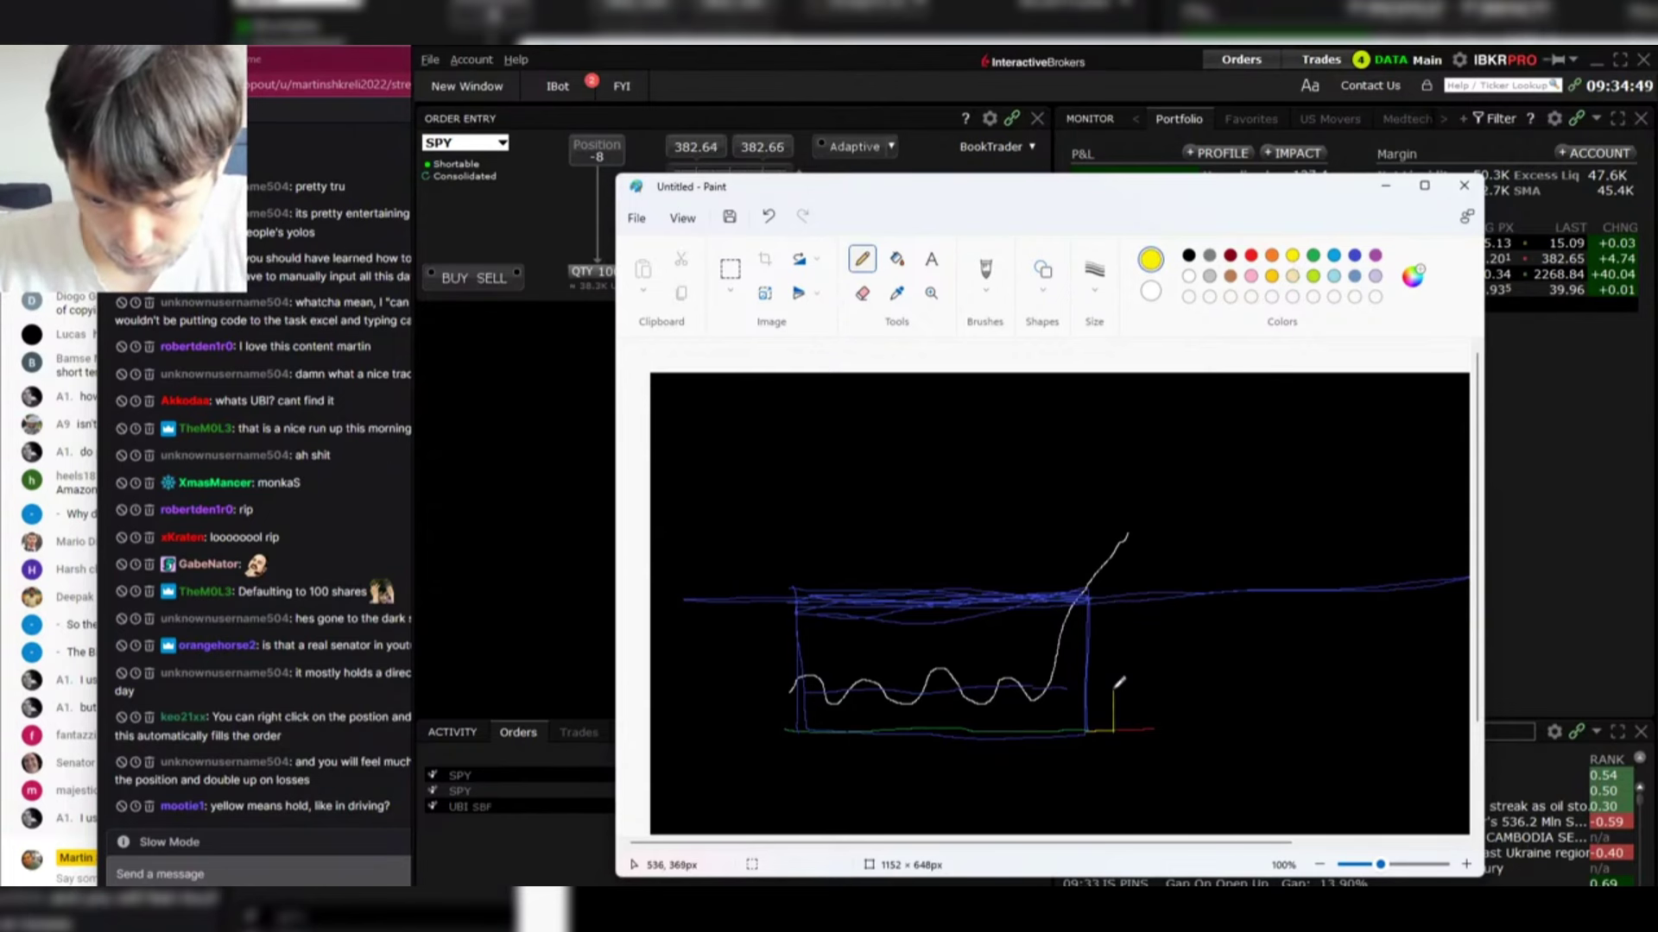
{"action": "mouse_move", "coordinate": [1125, 630]}
{"action": "left_mouse_down"}
{"action": "mouse_move", "coordinate": [1111, 555]}
{"action": "mouse_move", "coordinate": [836, 551]}
{"action": "left_mouse_up"}
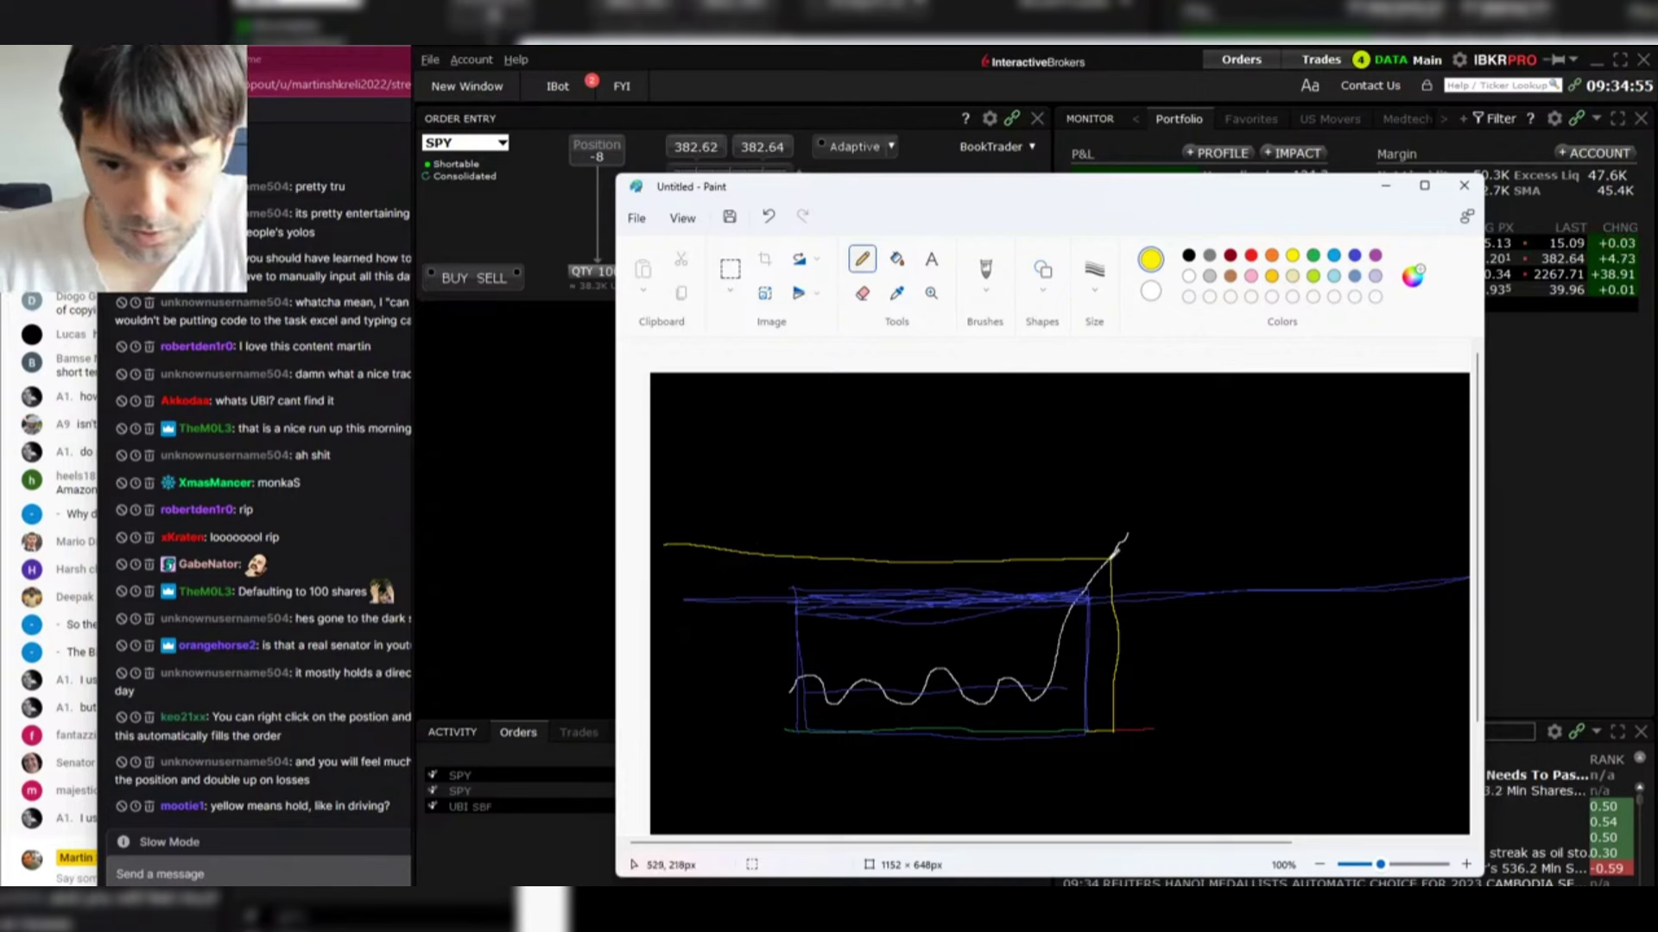
{"action": "left_click_drag", "start_coordinate": [1227, 551], "coordinate": [1478, 528]}
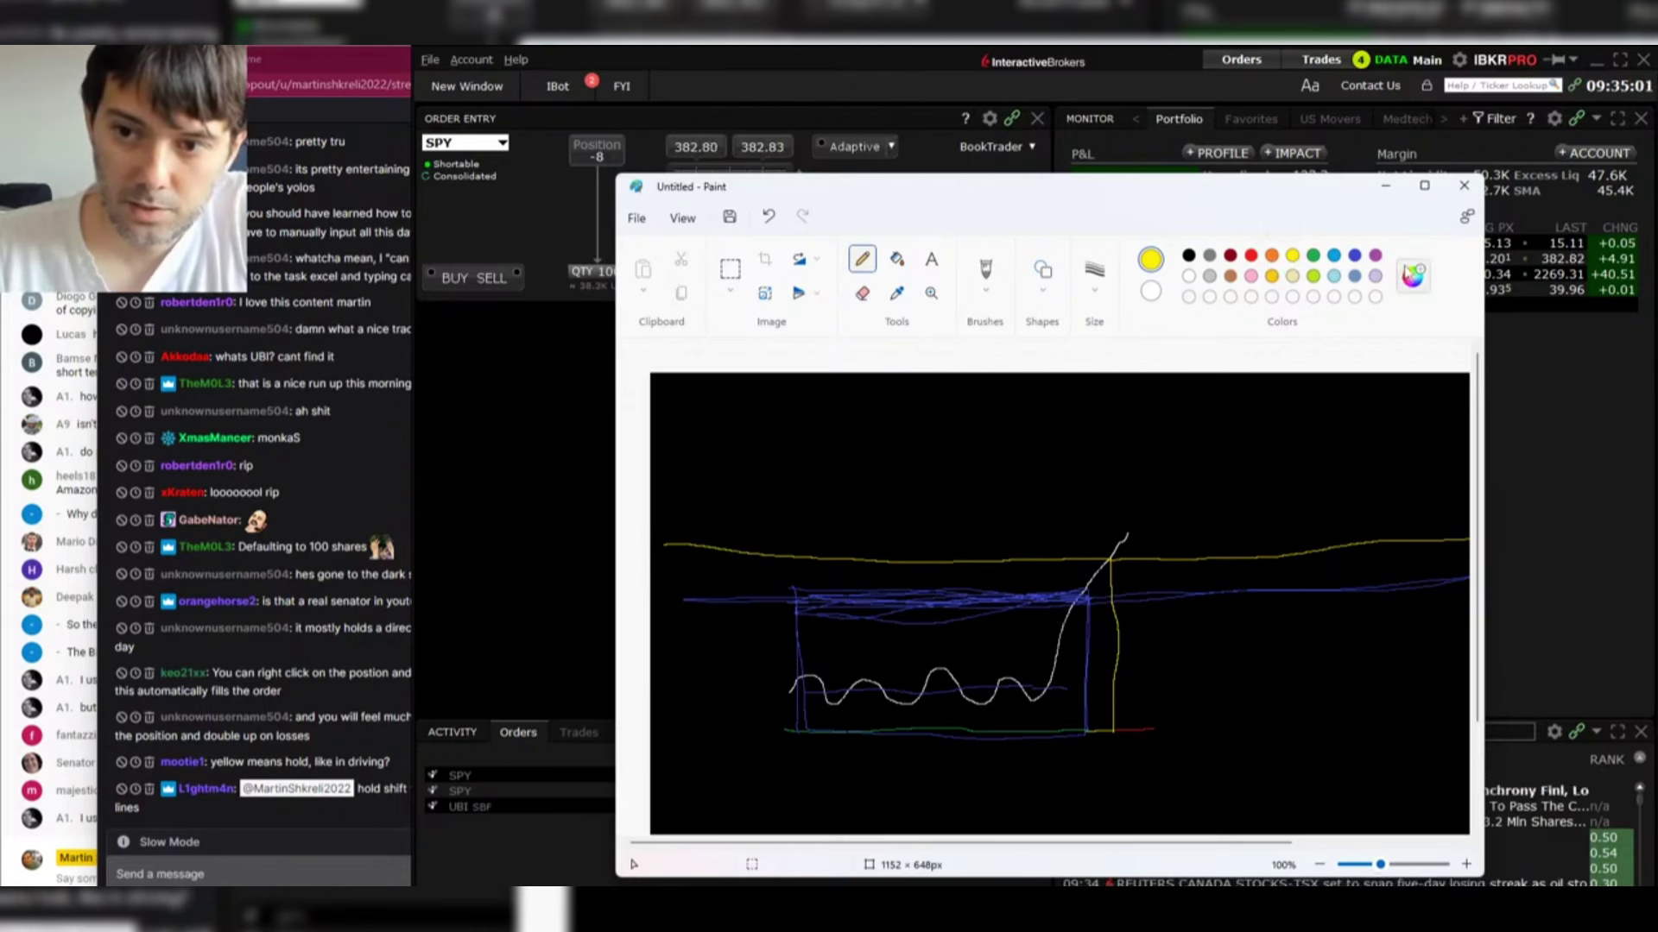
{"action": "left_click", "coordinate": [1250, 255]}
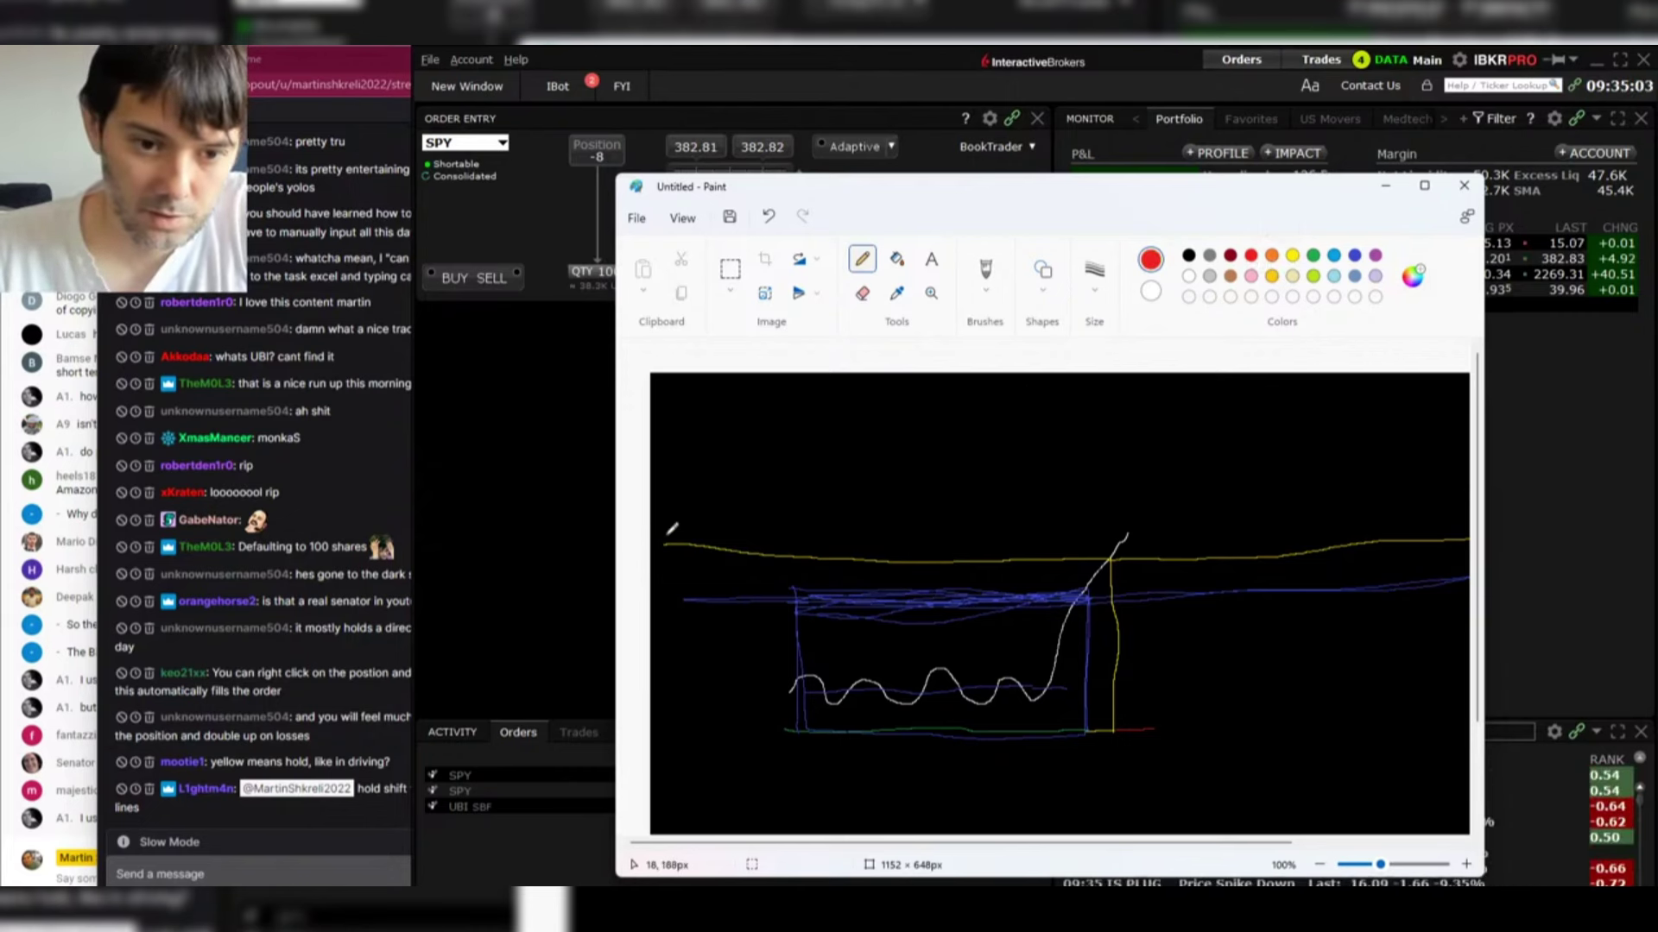
{"action": "mouse_move", "coordinate": [849, 543]}
{"action": "left_mouse_down"}
{"action": "mouse_move", "coordinate": [1277, 546]}
{"action": "mouse_move", "coordinate": [1444, 527]}
{"action": "mouse_move", "coordinate": [751, 547]}
{"action": "mouse_move", "coordinate": [1080, 507]}
{"action": "mouse_move", "coordinate": [1242, 524]}
{"action": "mouse_move", "coordinate": [1339, 493]}
{"action": "mouse_move", "coordinate": [1388, 518]}
{"action": "mouse_move", "coordinate": [854, 521]}
{"action": "mouse_move", "coordinate": [917, 525]}
{"action": "mouse_move", "coordinate": [827, 486]}
{"action": "left_mouse_up"}
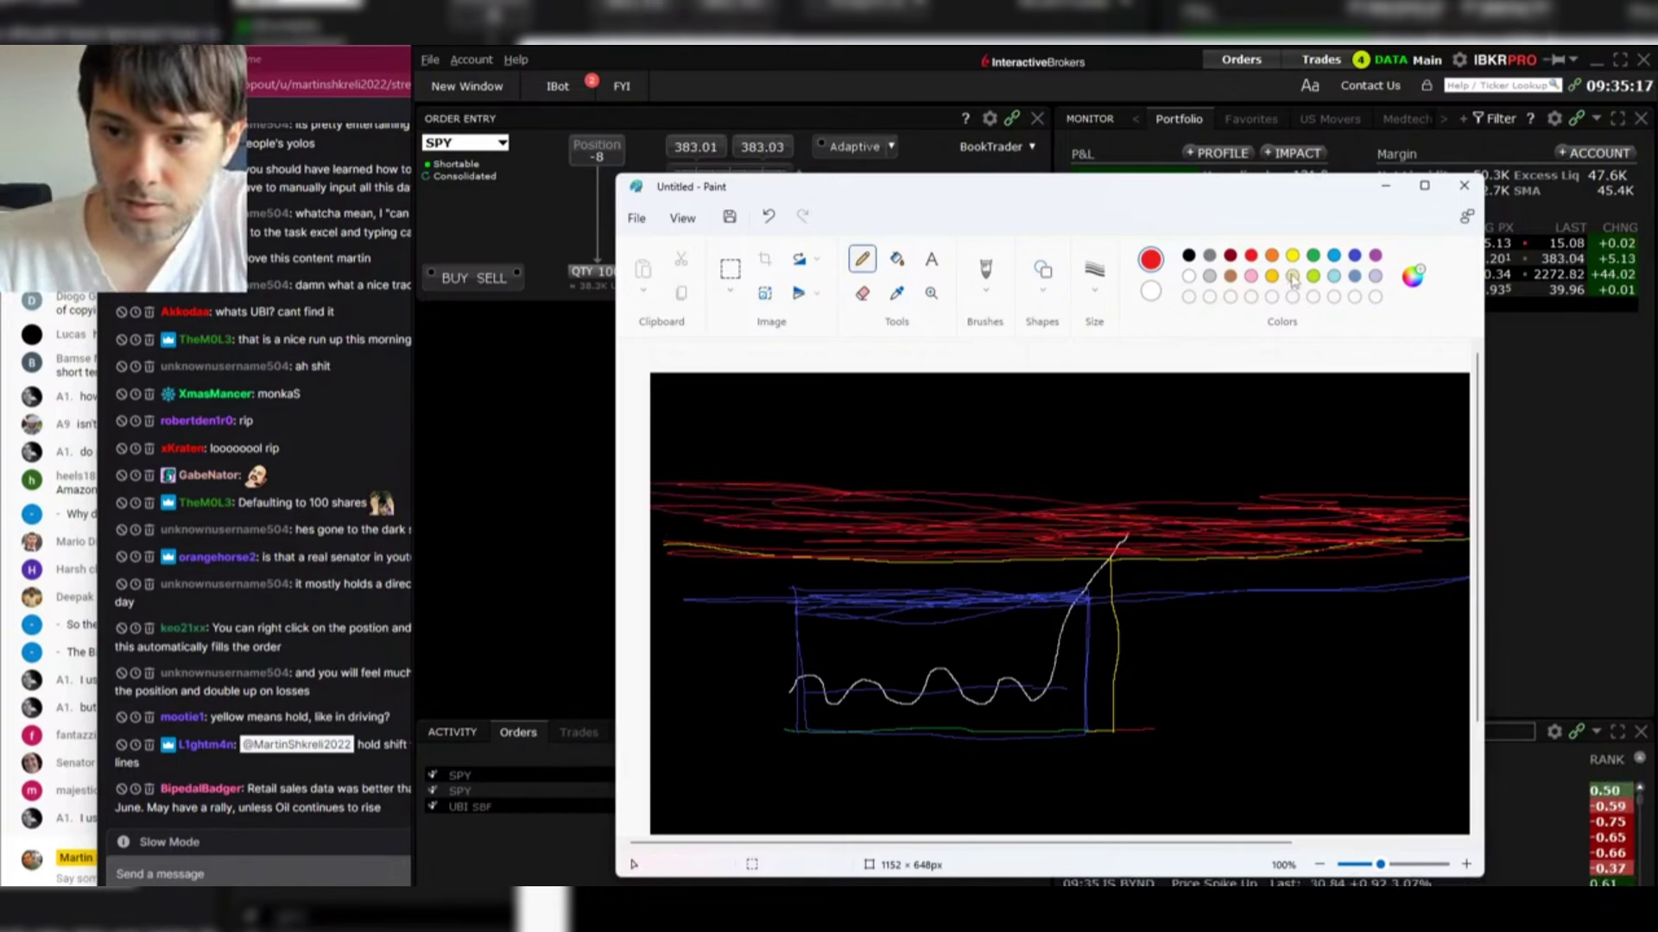
Step: Scribble a green band over the horizontal indigo line and fill the gap between it and the red band with yellow strokes
{"action": "left_click", "coordinate": [1313, 255]}
{"action": "mouse_move", "coordinate": [736, 595]}
{"action": "left_mouse_down"}
{"action": "mouse_move", "coordinate": [867, 598]}
{"action": "mouse_move", "coordinate": [682, 599]}
{"action": "mouse_move", "coordinate": [1153, 573]}
{"action": "mouse_move", "coordinate": [1123, 594]}
{"action": "mouse_move", "coordinate": [1364, 587]}
{"action": "mouse_move", "coordinate": [1284, 588]}
{"action": "left_mouse_up"}
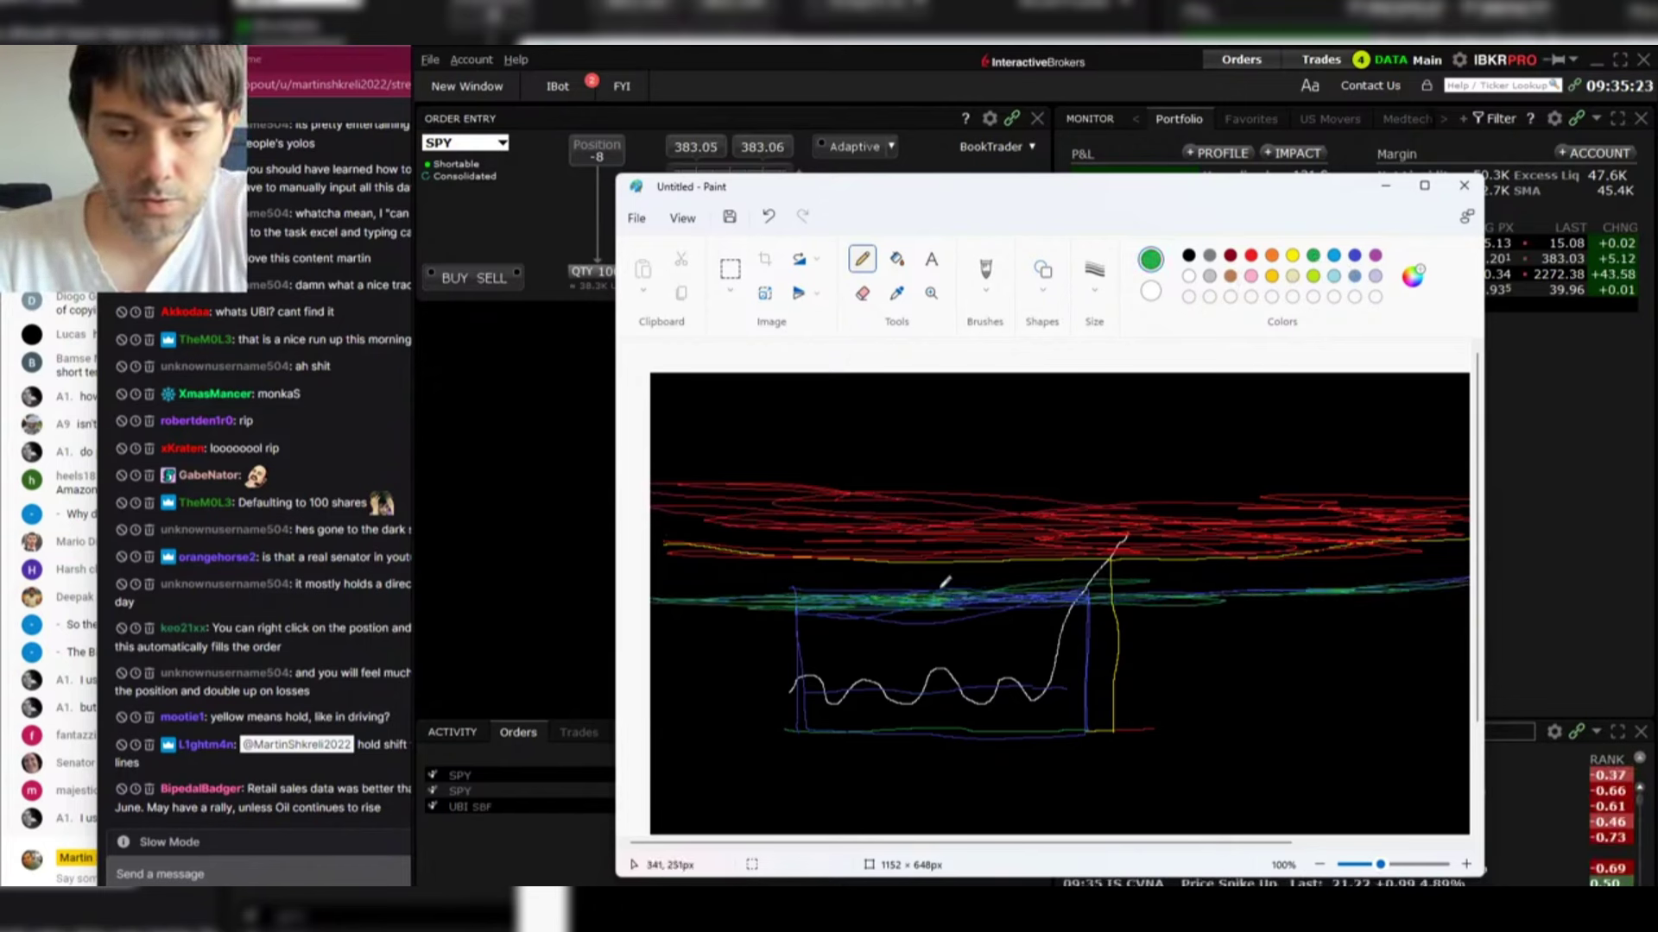
{"action": "mouse_move", "coordinate": [685, 584]}
{"action": "left_mouse_down"}
{"action": "mouse_move", "coordinate": [1044, 604]}
{"action": "mouse_move", "coordinate": [1436, 574]}
{"action": "mouse_move", "coordinate": [727, 589]}
{"action": "mouse_move", "coordinate": [1278, 622]}
{"action": "mouse_move", "coordinate": [1468, 596]}
{"action": "left_mouse_up"}
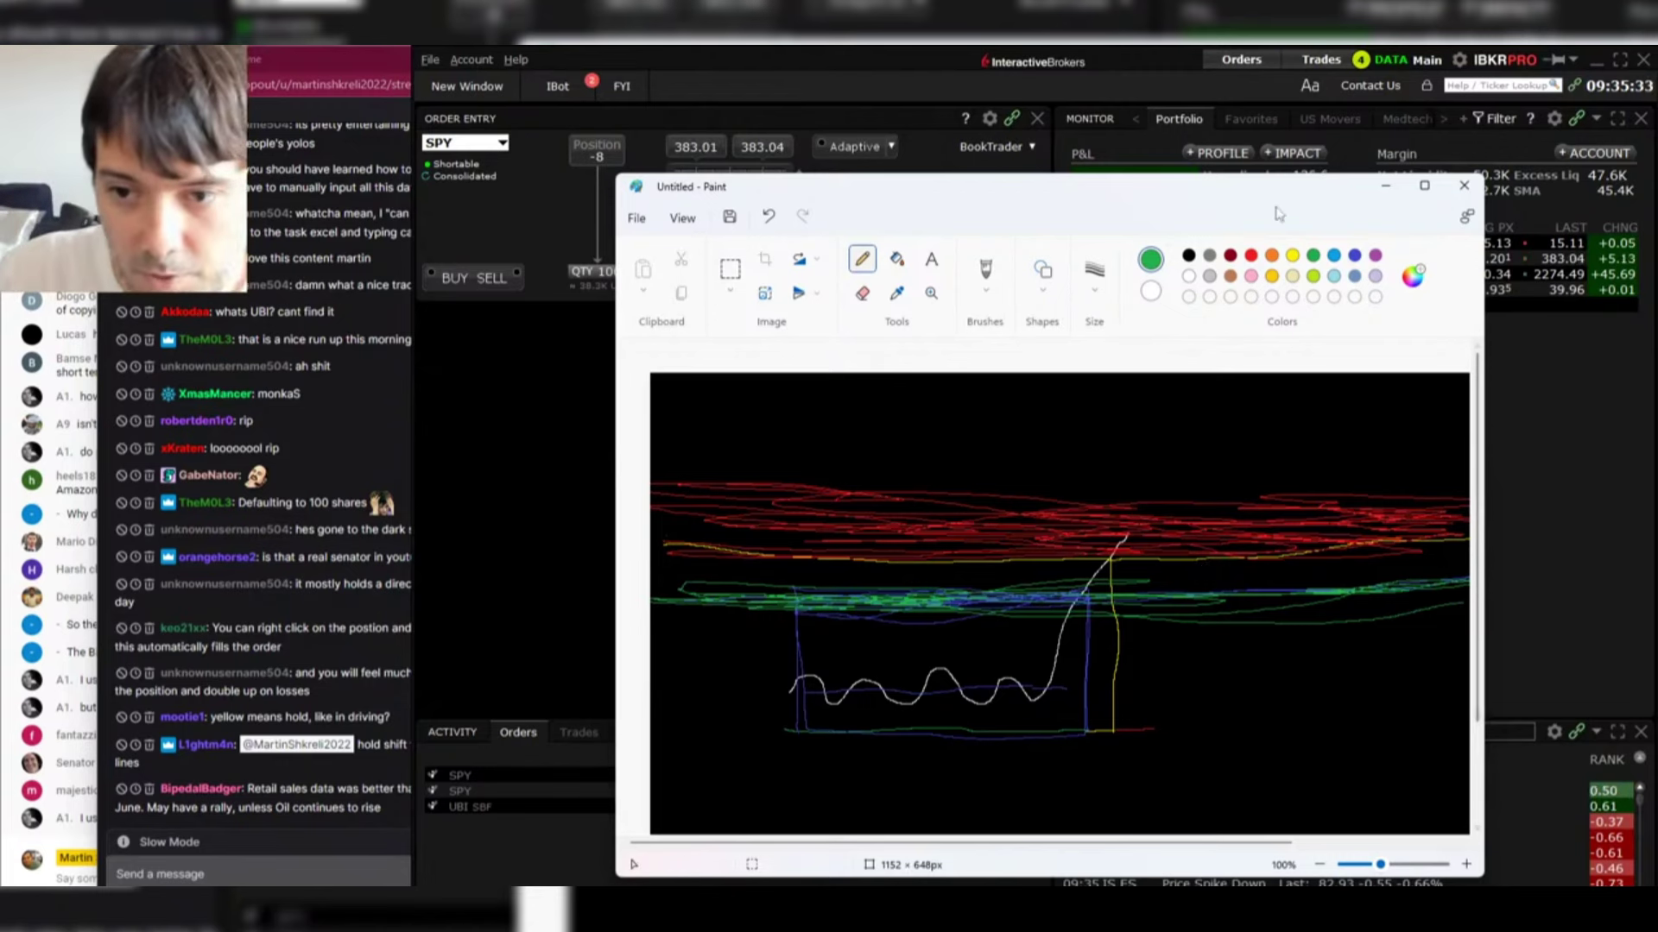
{"action": "left_click", "coordinate": [1292, 255]}
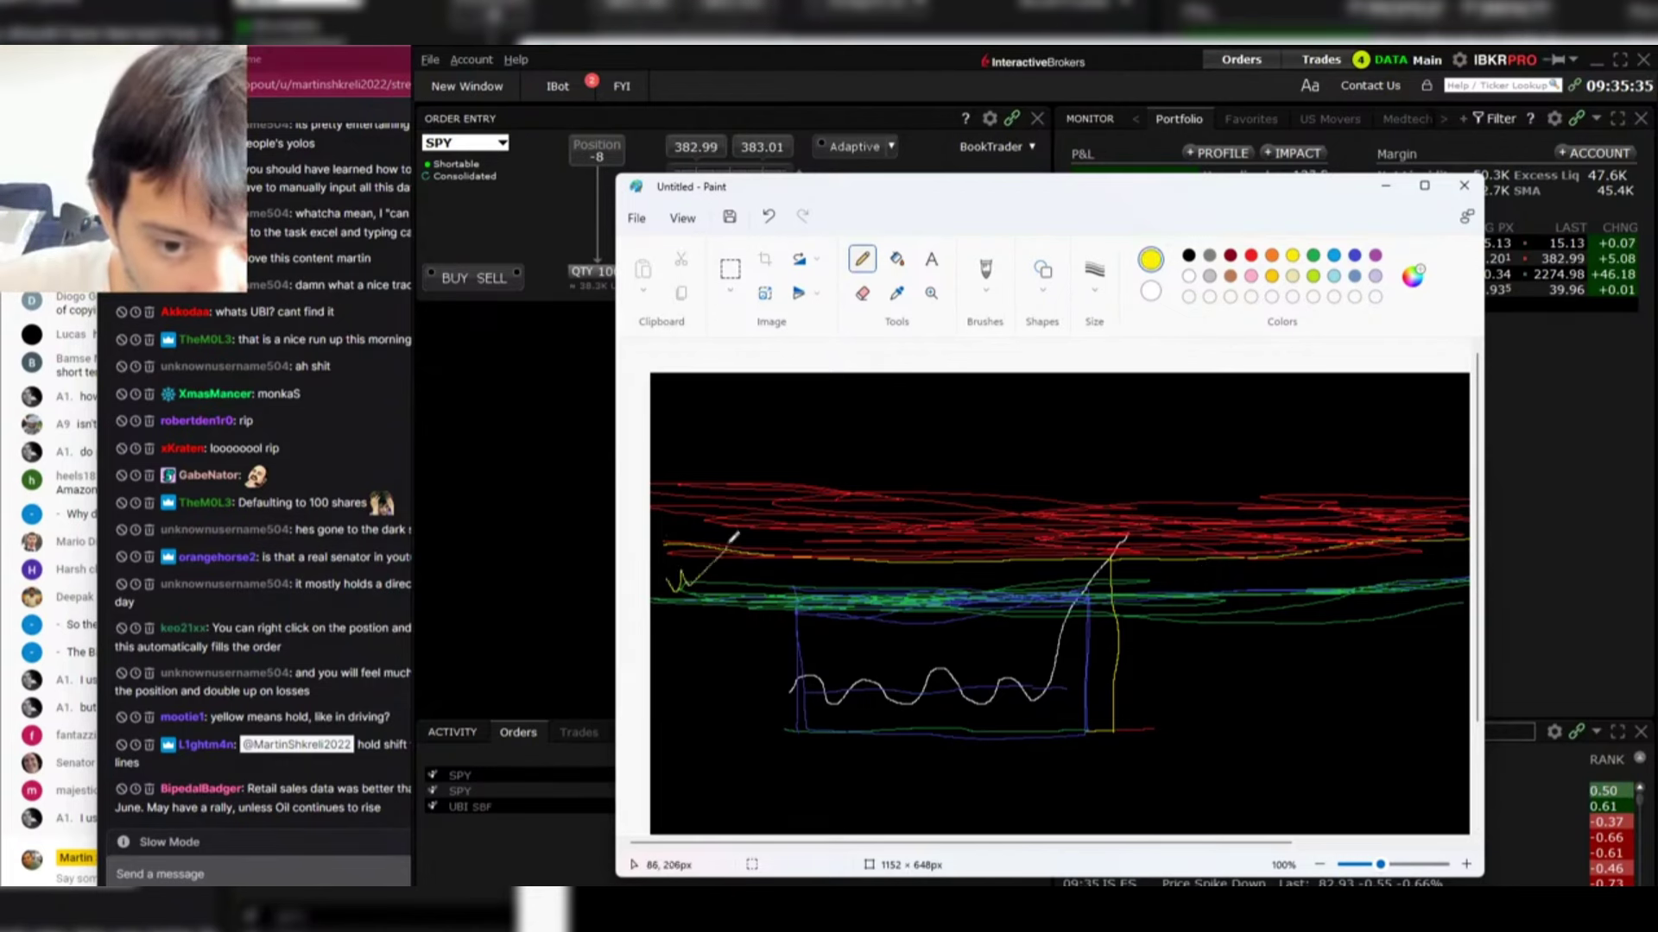
{"action": "mouse_move", "coordinate": [771, 589]}
{"action": "left_mouse_down"}
{"action": "mouse_move", "coordinate": [1484, 559]}
{"action": "mouse_move", "coordinate": [752, 562]}
{"action": "mouse_move", "coordinate": [916, 583]}
{"action": "mouse_move", "coordinate": [1360, 553]}
{"action": "mouse_move", "coordinate": [1208, 596]}
{"action": "mouse_move", "coordinate": [1222, 560]}
{"action": "mouse_move", "coordinate": [1463, 548]}
{"action": "mouse_move", "coordinate": [1334, 553]}
{"action": "left_mouse_up"}
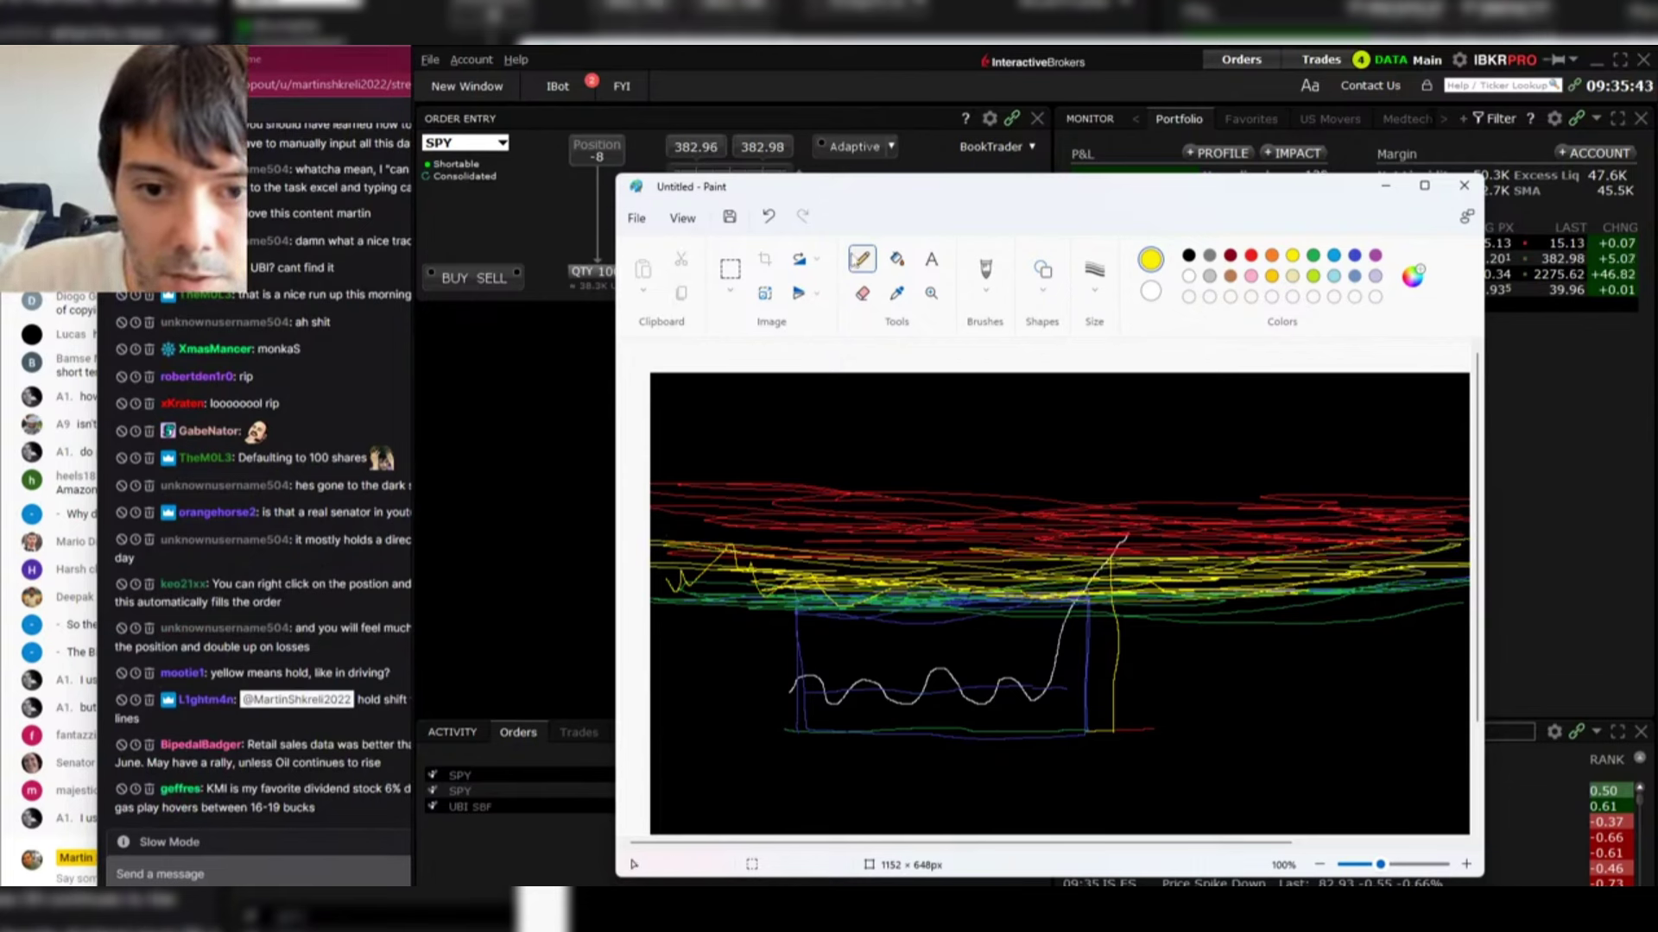
Step: Add the text "uncertainty" on the yellow band and enlarge its text box to about 255 × 61 px
{"action": "left_click", "coordinate": [931, 259]}
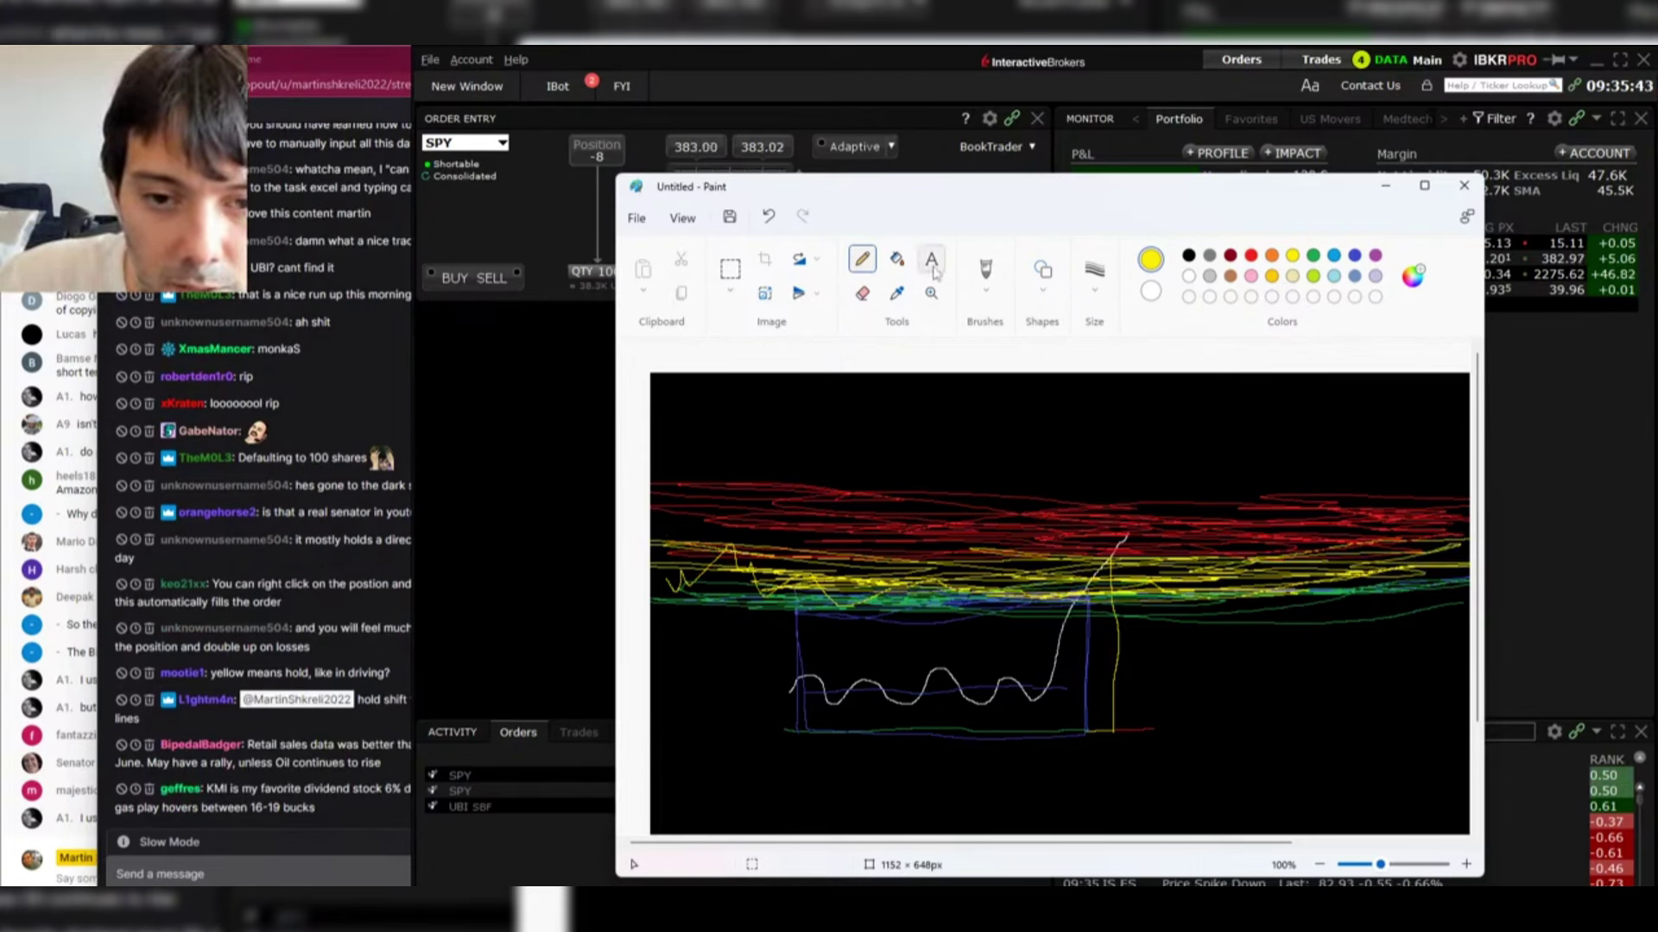
{"action": "left_click", "coordinate": [799, 560]}
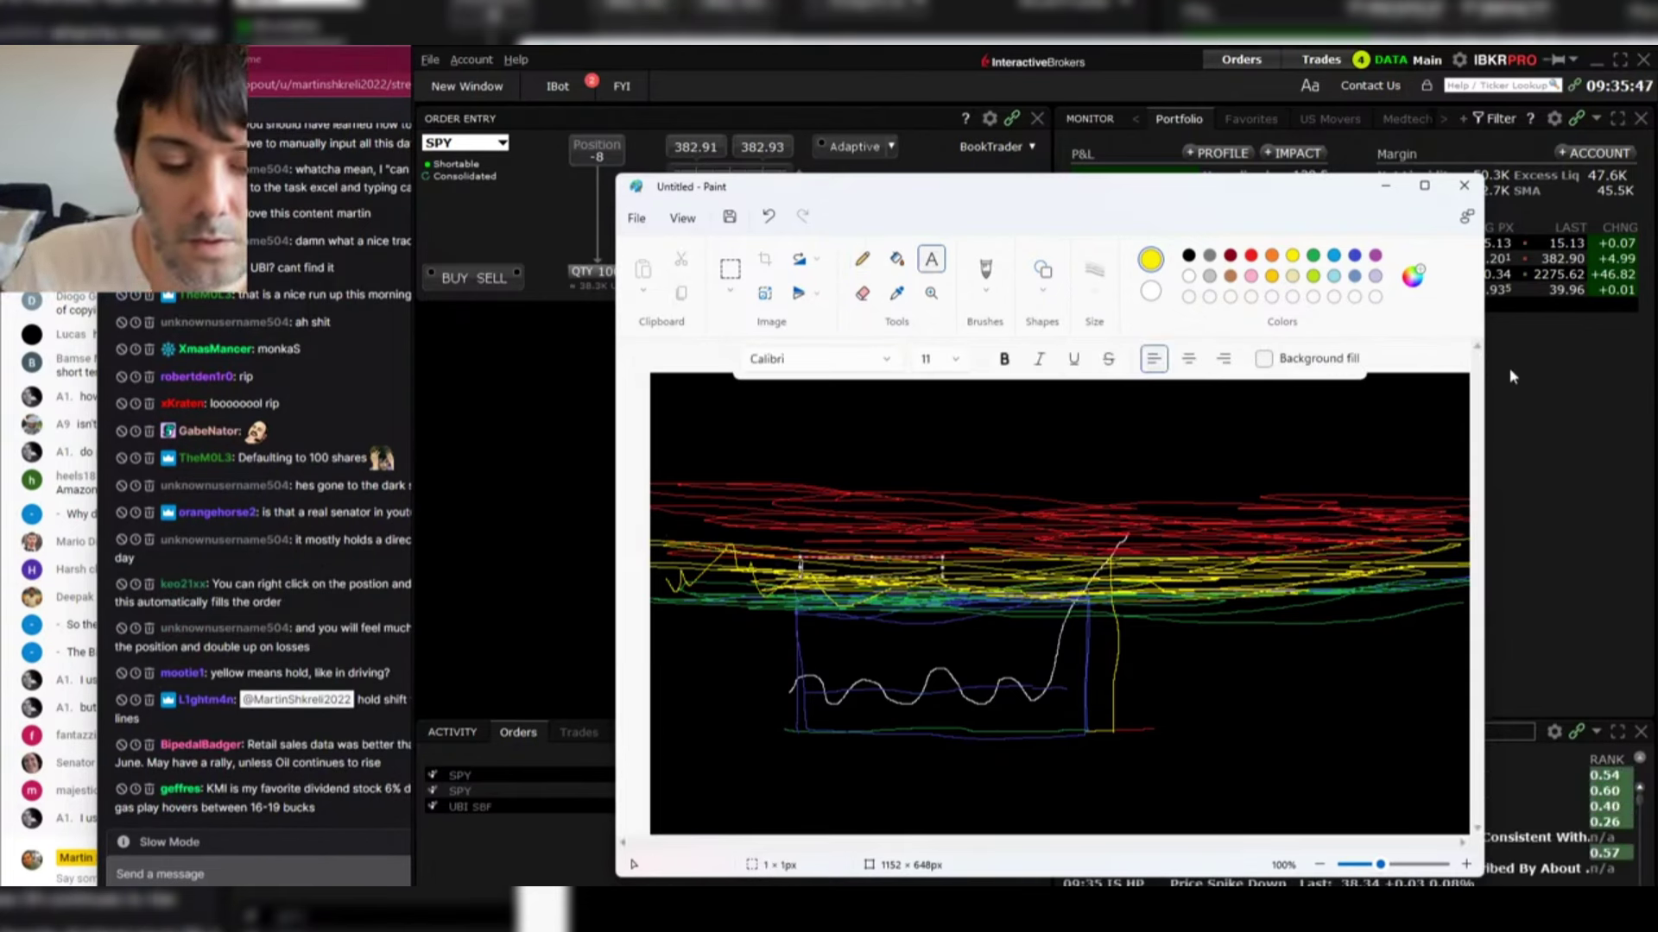
{"action": "type", "text": "uncertainty"}
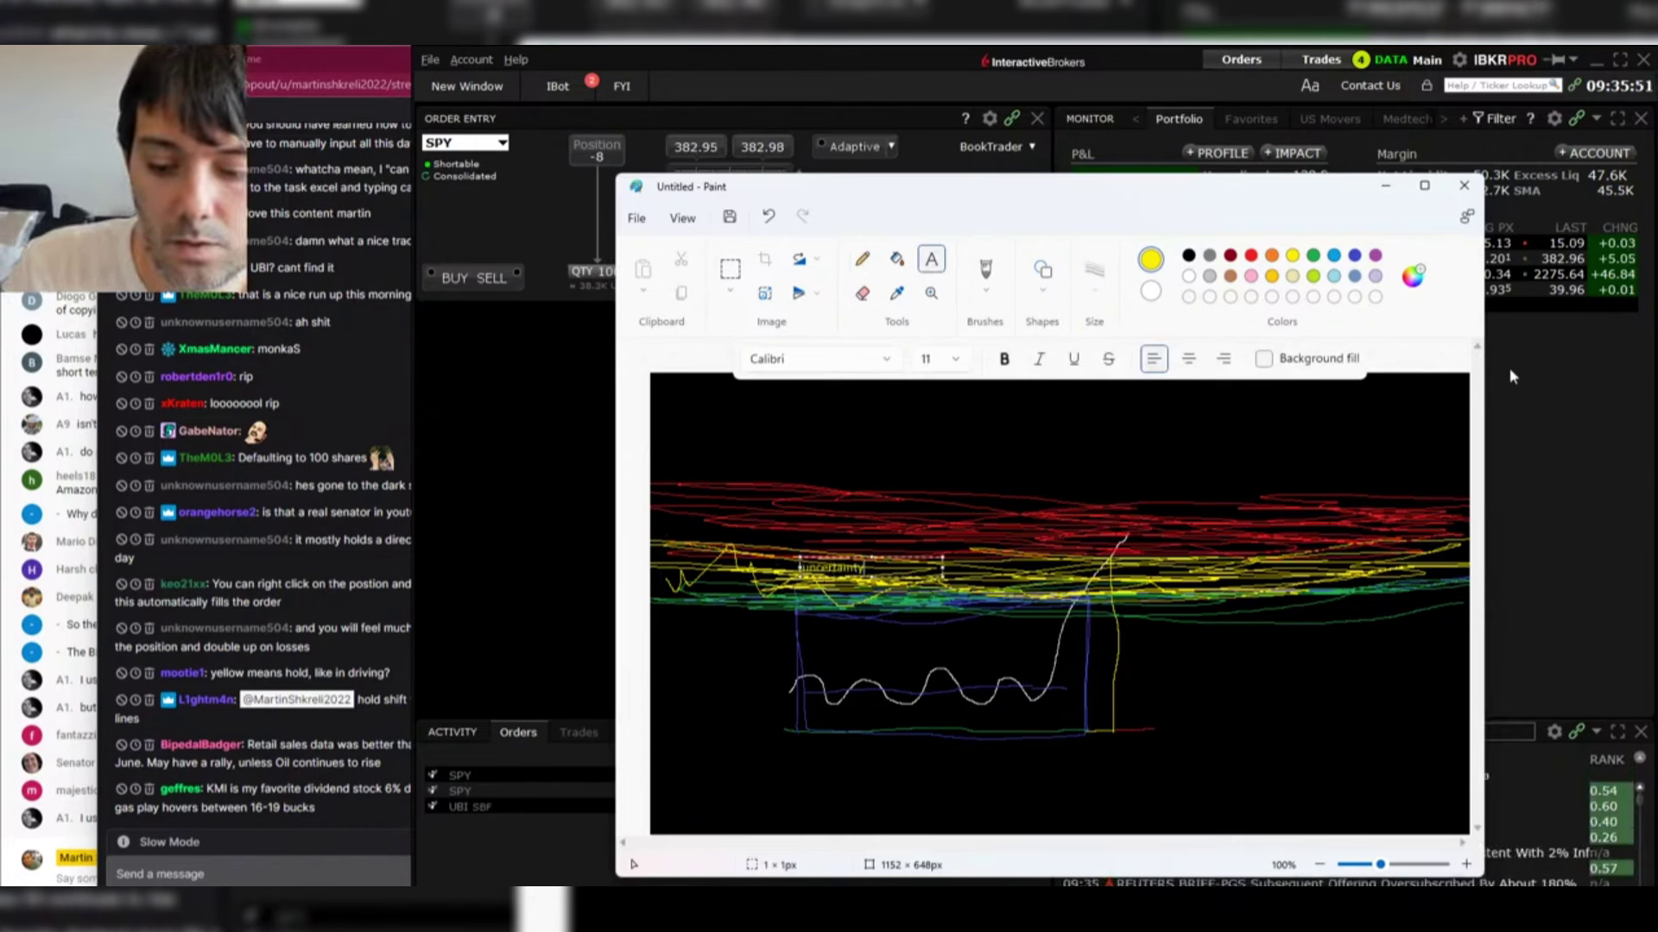
{"action": "key", "text": "ctrl+a"}
{"action": "left_click", "coordinate": [1155, 292]}
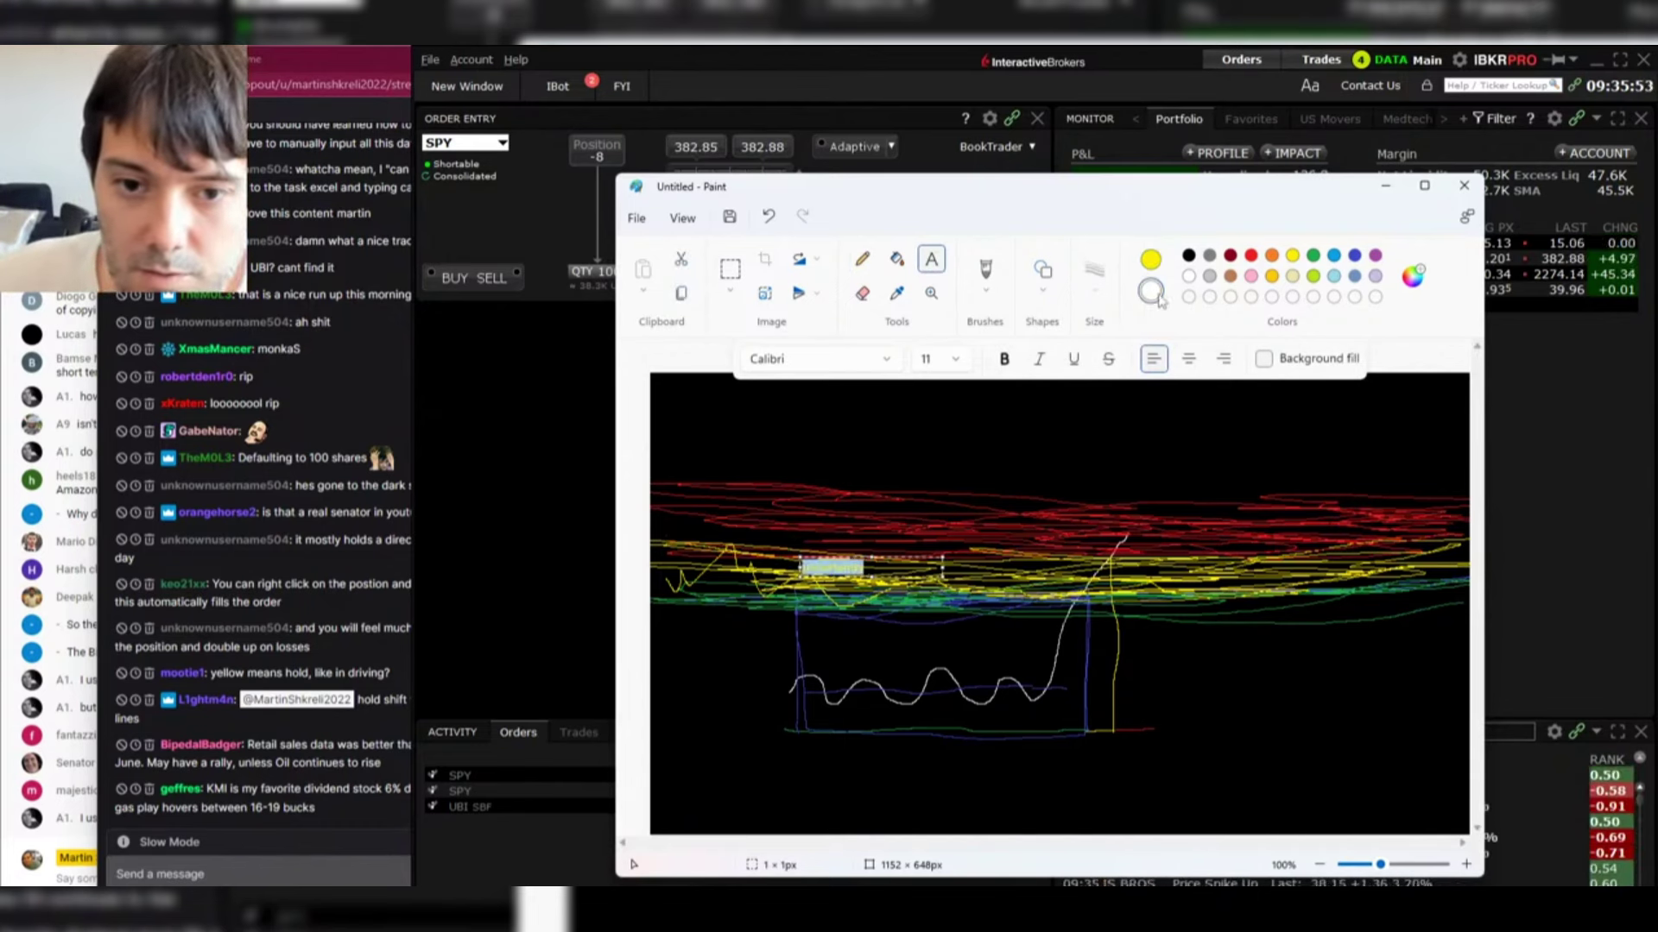
{"action": "left_click_drag", "start_coordinate": [941, 577], "coordinate": [1015, 605]}
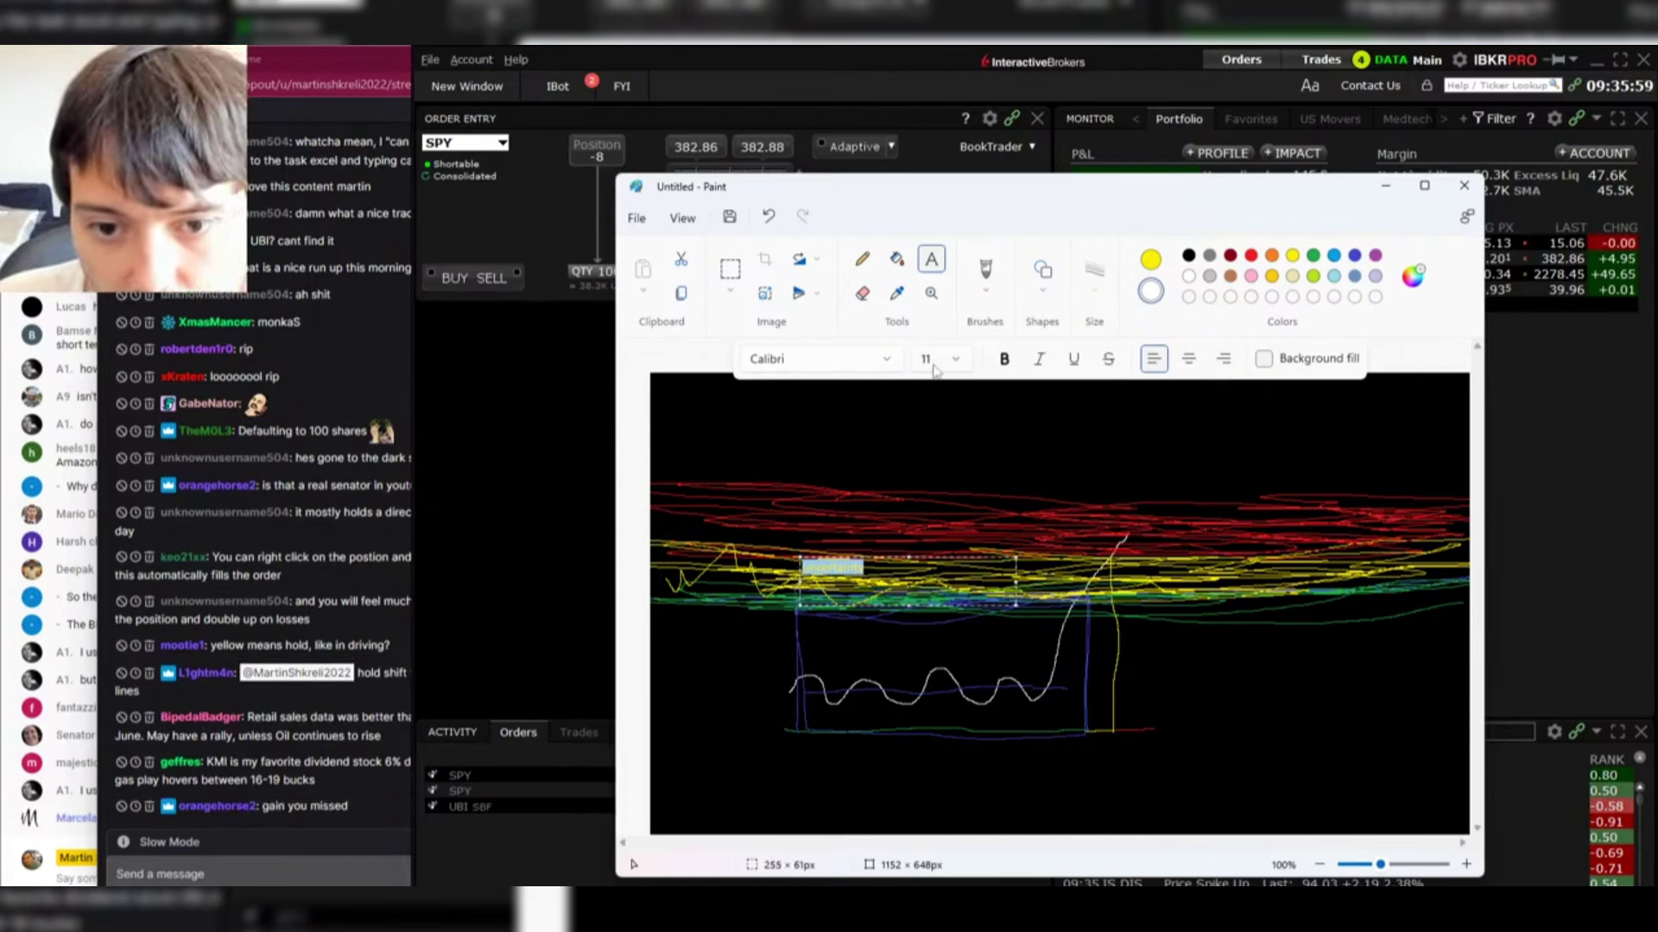
Step: Format the "uncertainty" label in Britannic Bold at size 26 with a white background fill, and place it on the canvas
{"action": "left_click", "coordinate": [950, 359]}
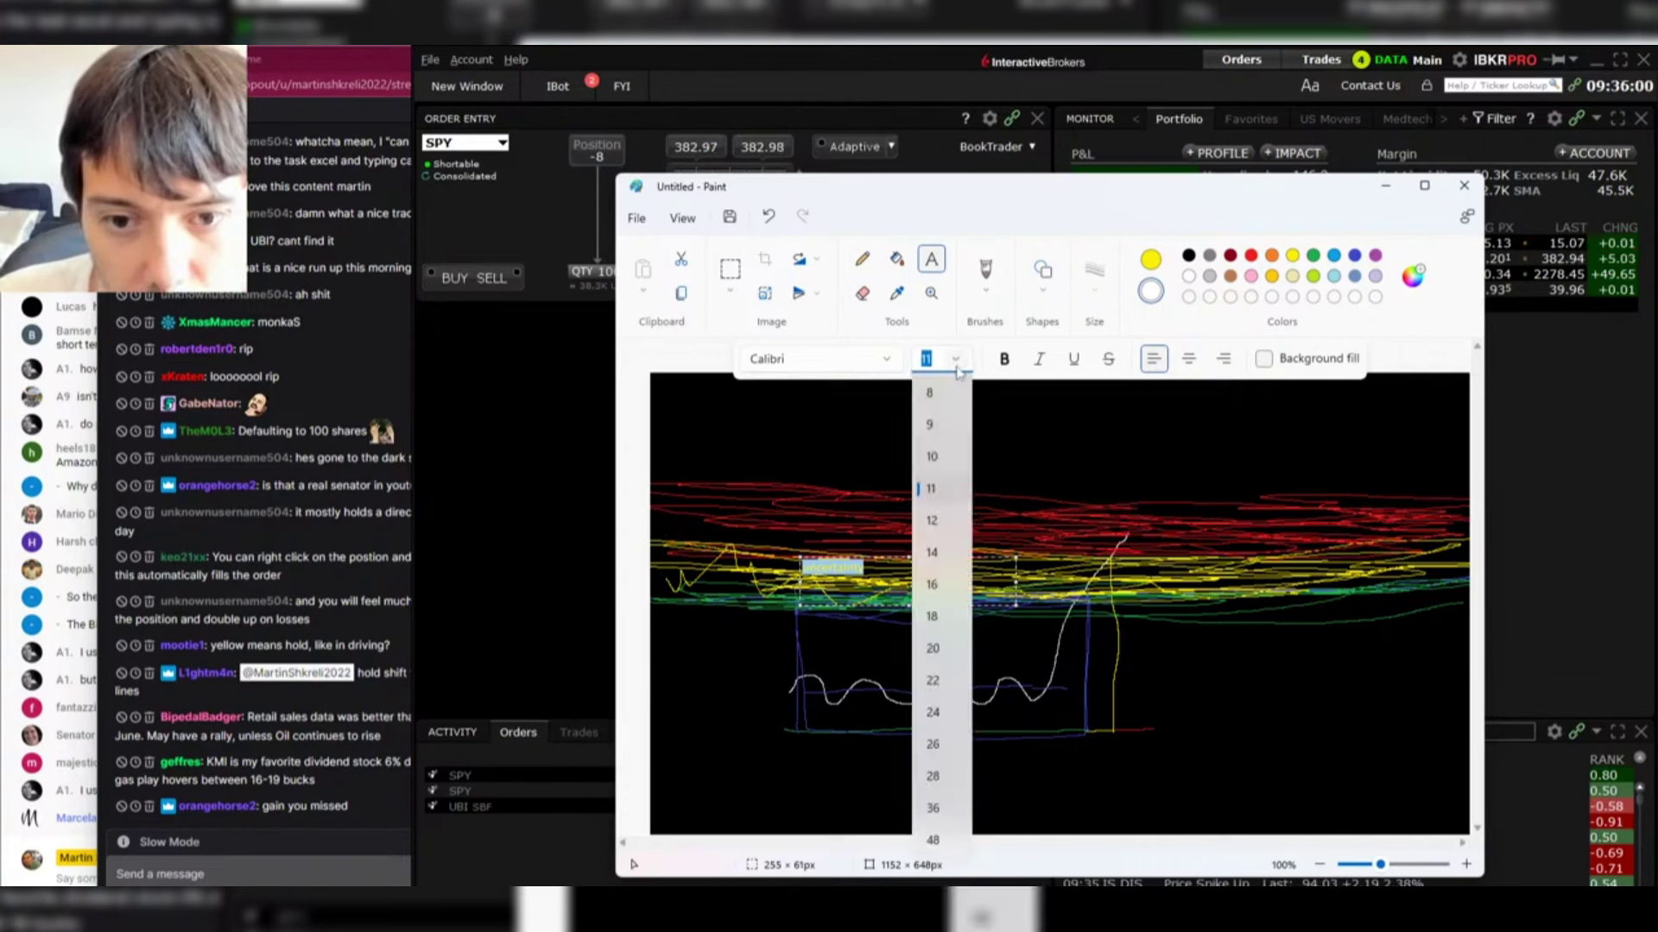
{"action": "left_click", "coordinate": [933, 745]}
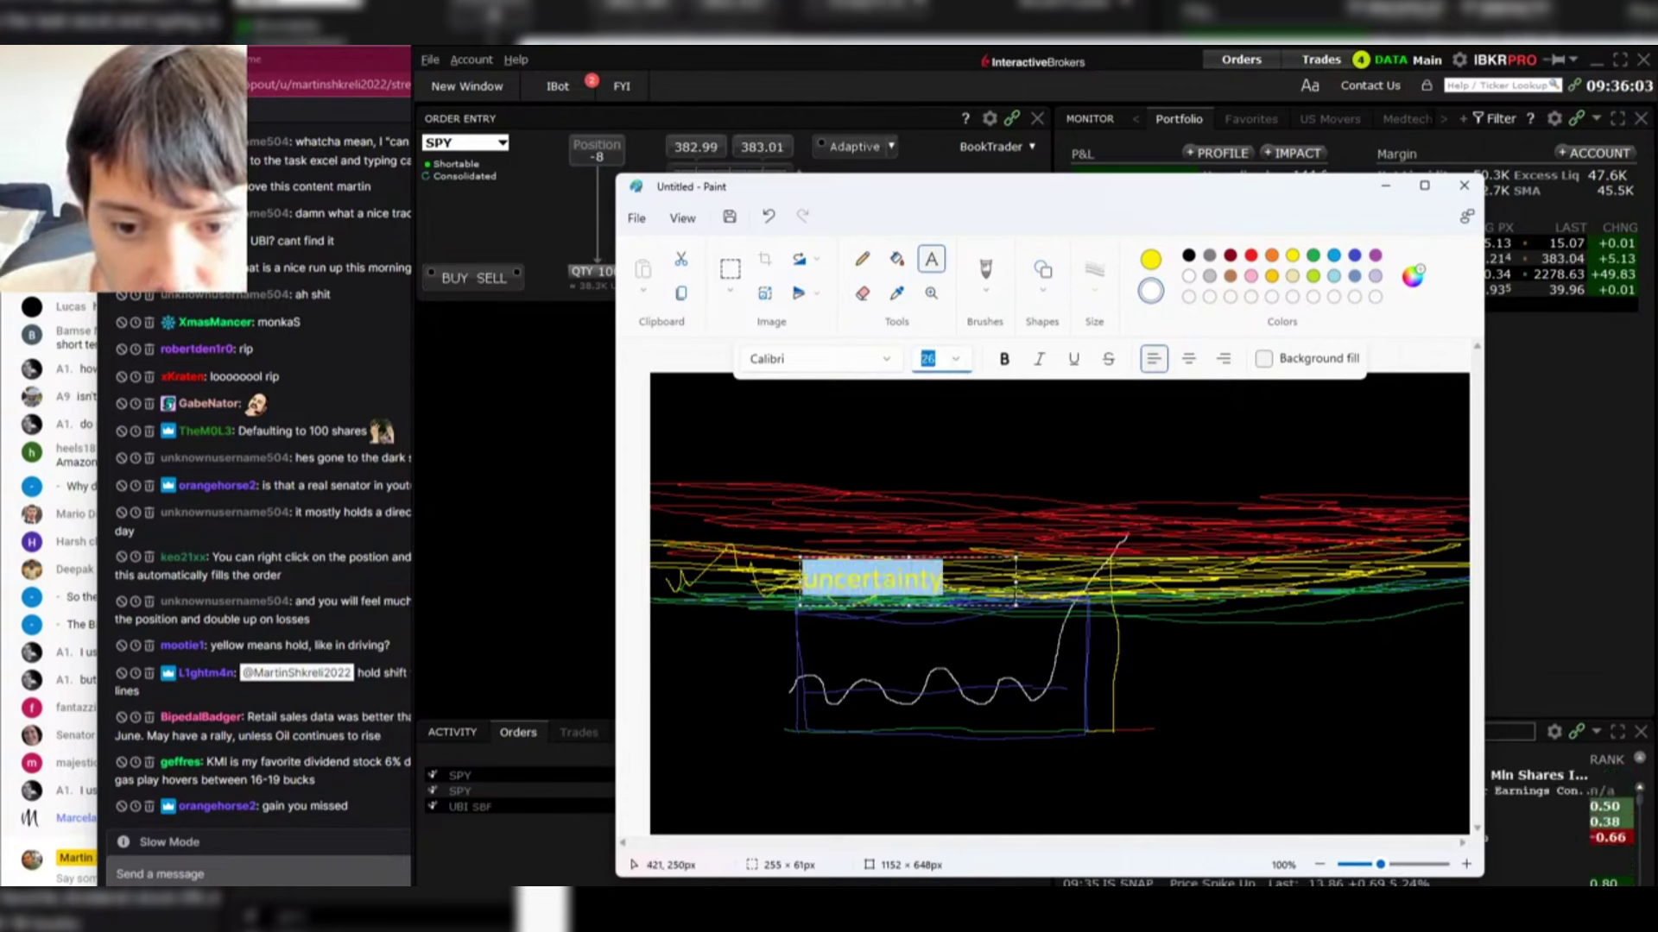
{"action": "left_click", "coordinate": [801, 359]}
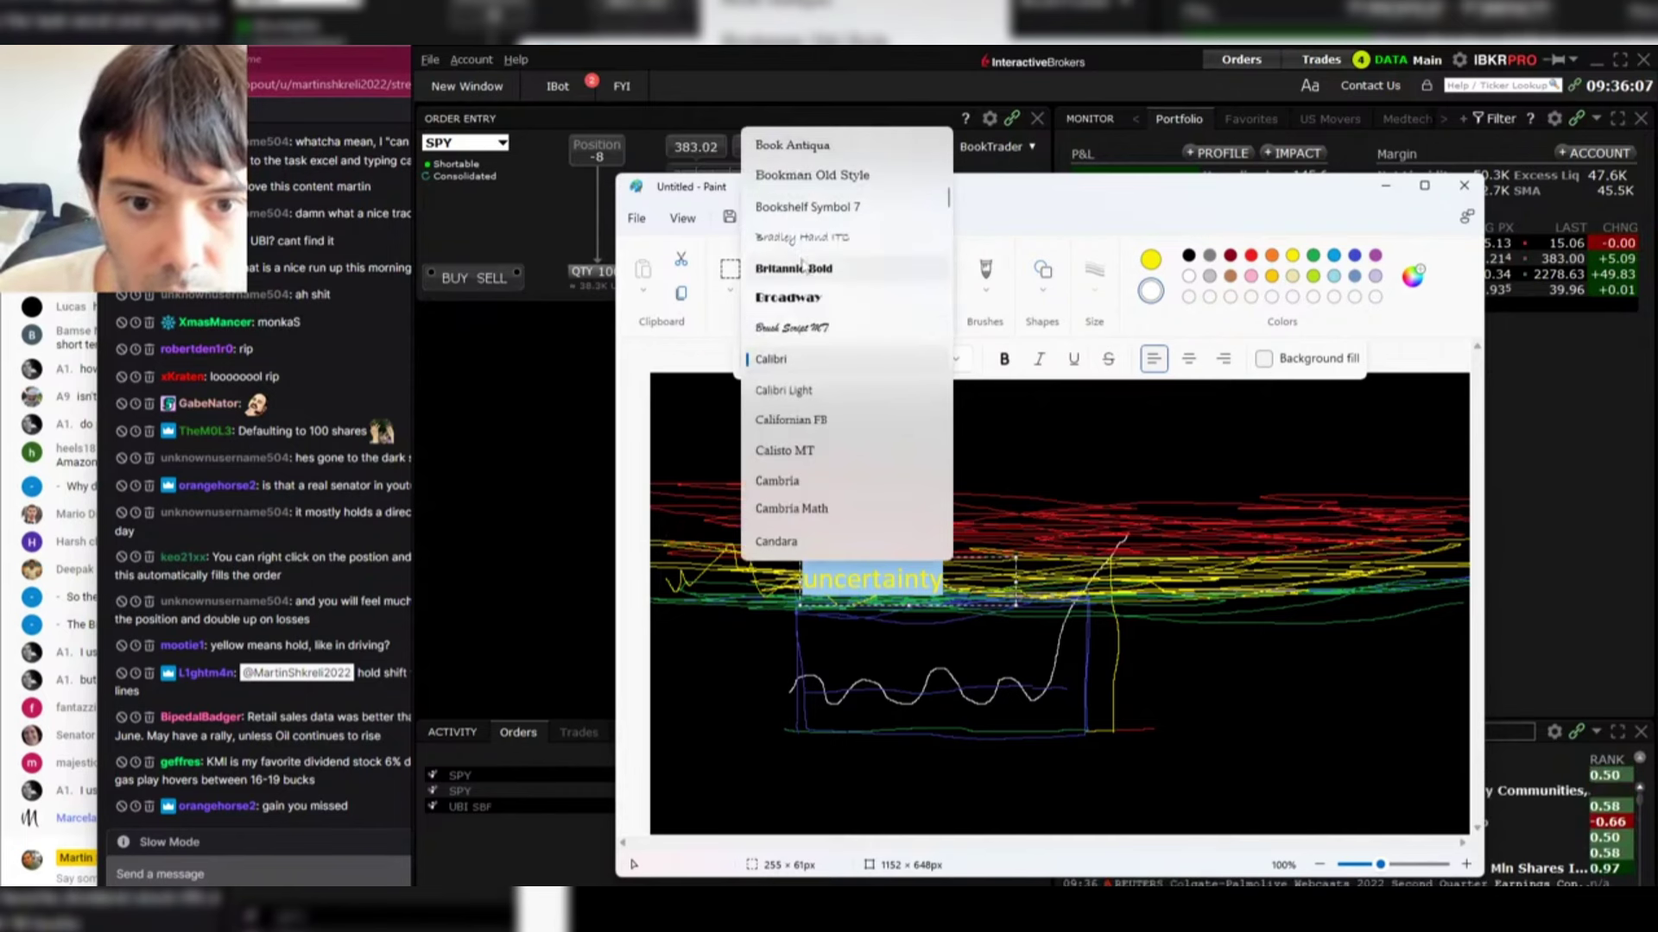
{"action": "left_click", "coordinate": [799, 268]}
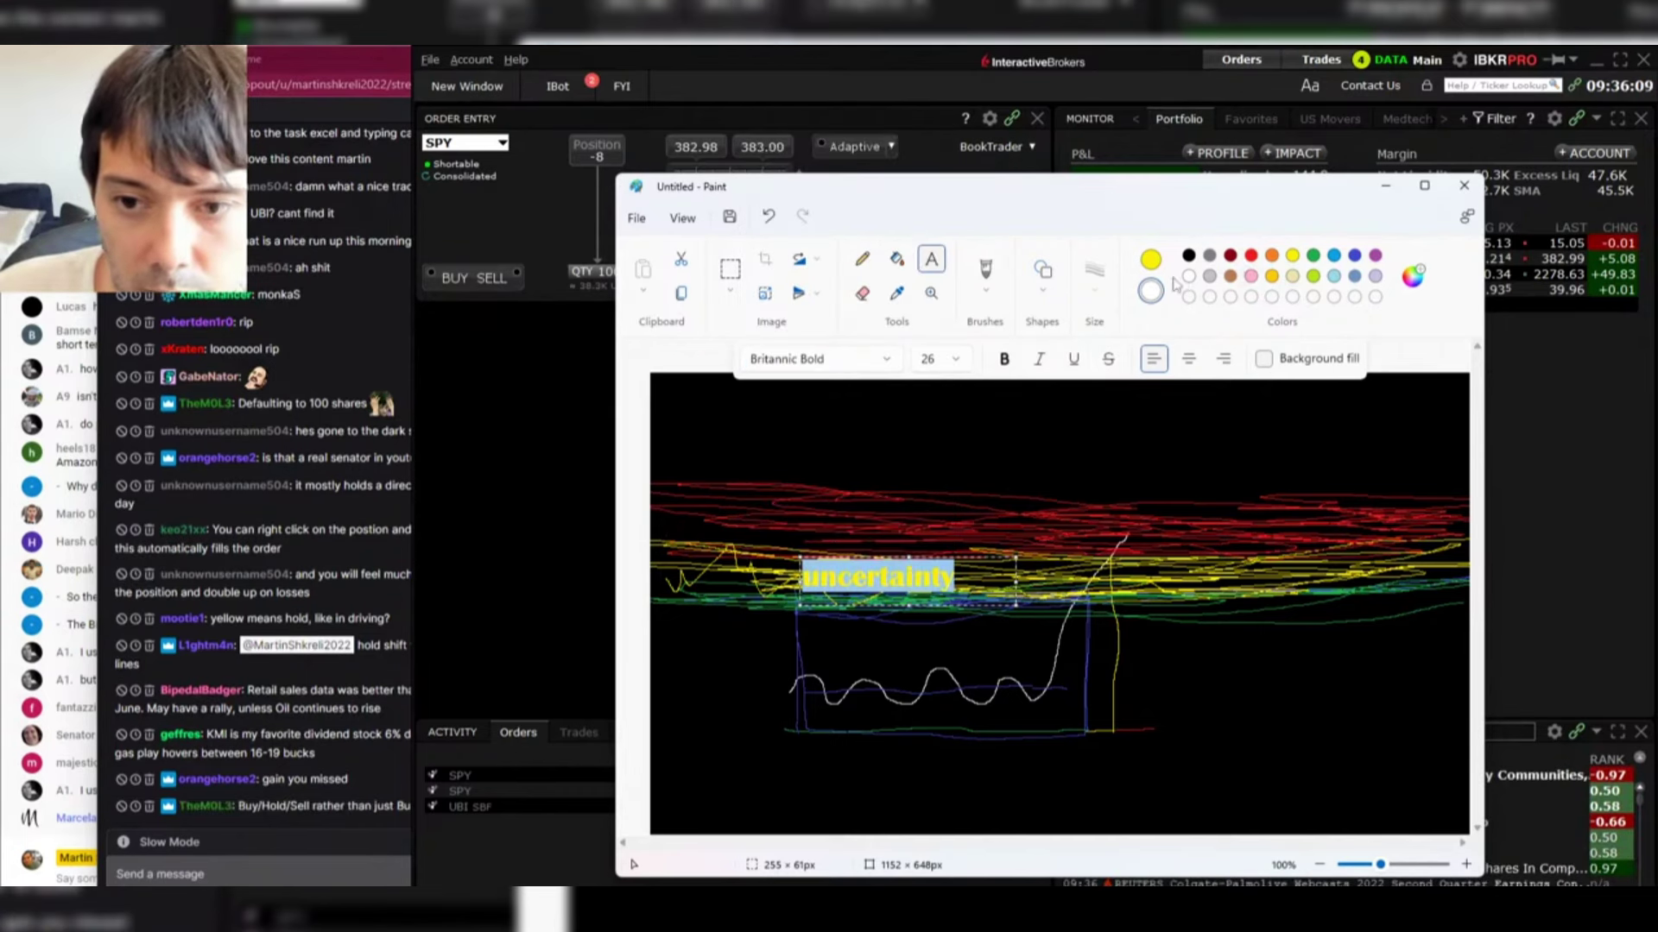
{"action": "left_click", "coordinate": [1299, 366]}
{"action": "left_click", "coordinate": [1235, 640]}
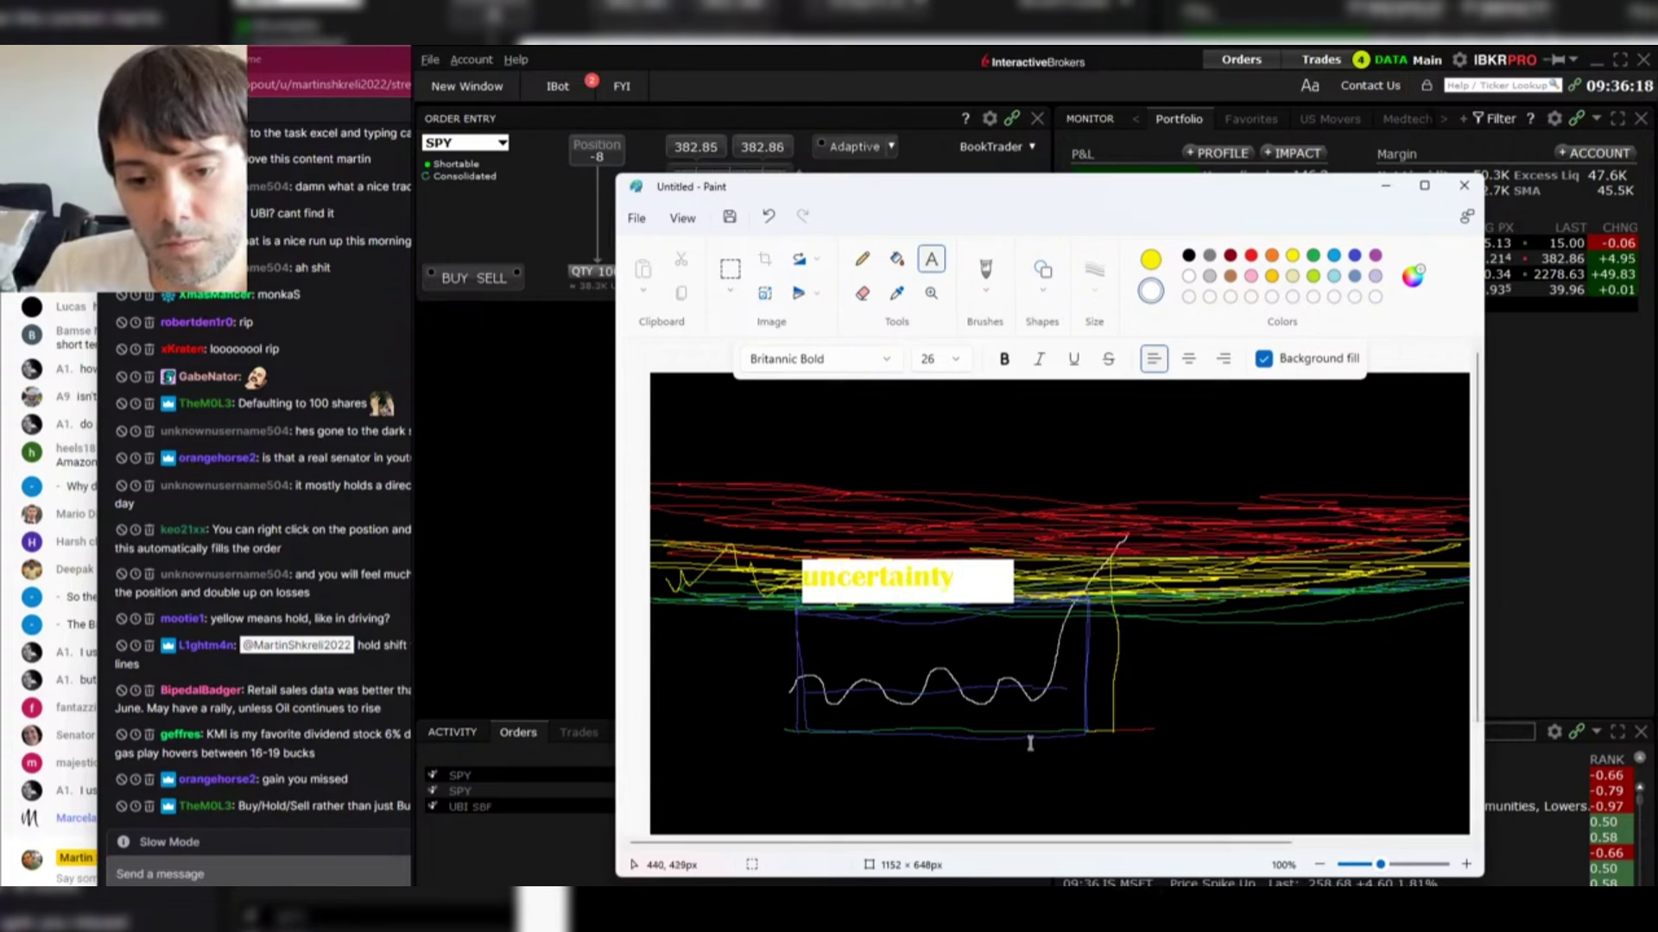
{"action": "left_click_drag", "start_coordinate": [1181, 738], "coordinate": [745, 609]}
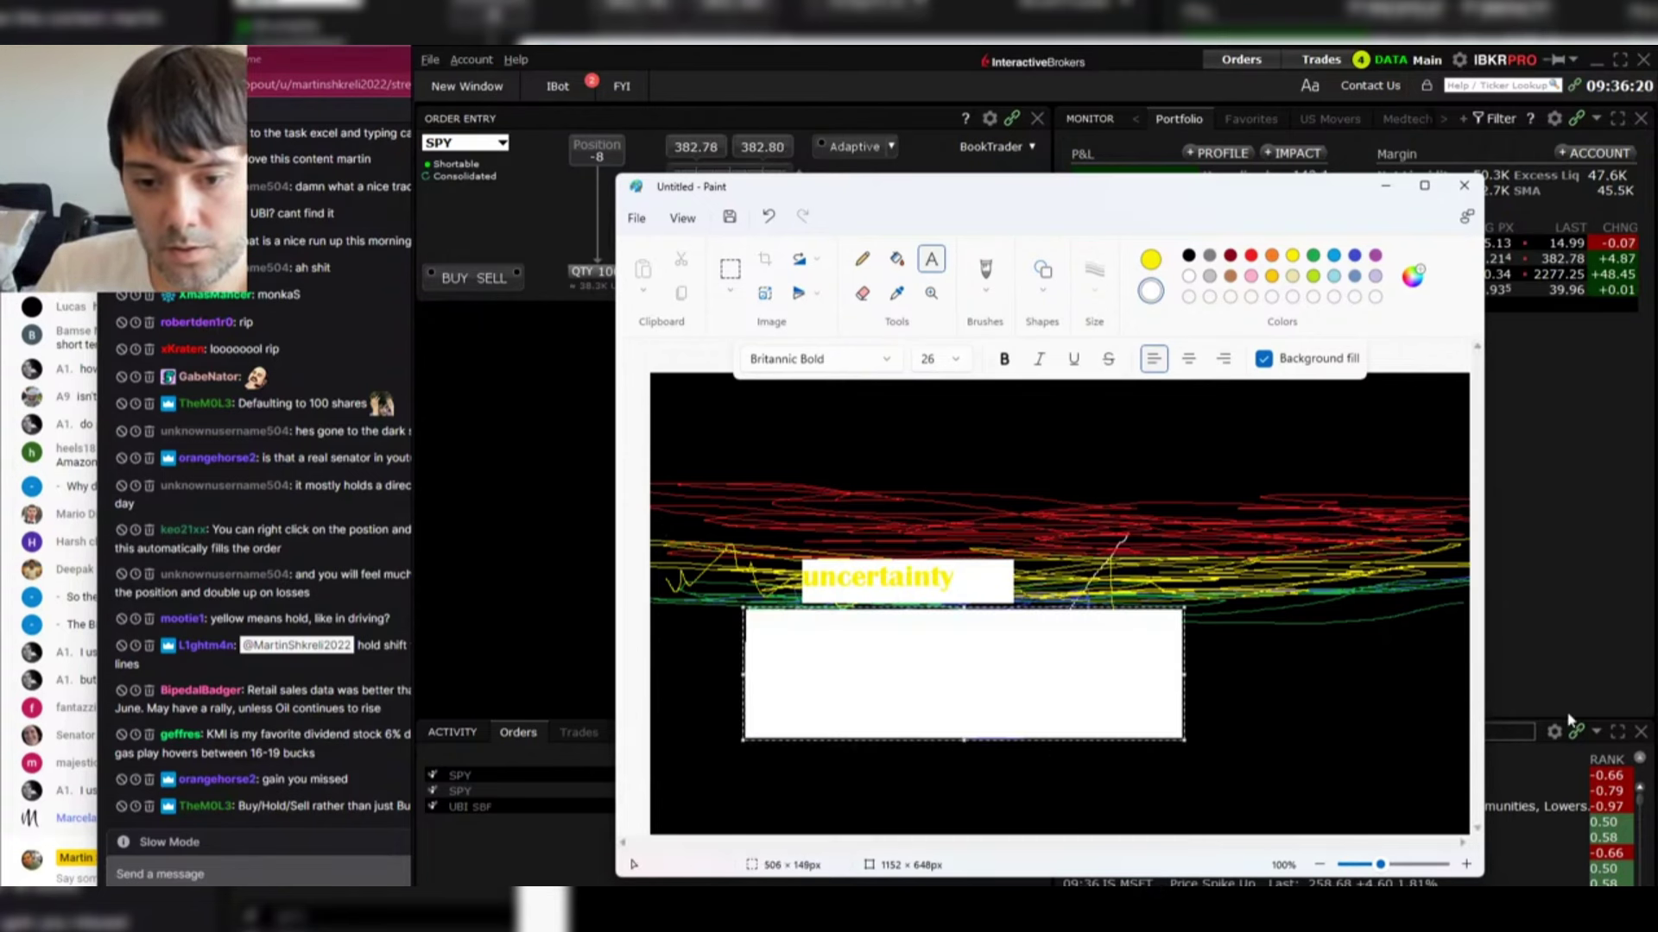
{"action": "key", "text": "ctrl+z"}
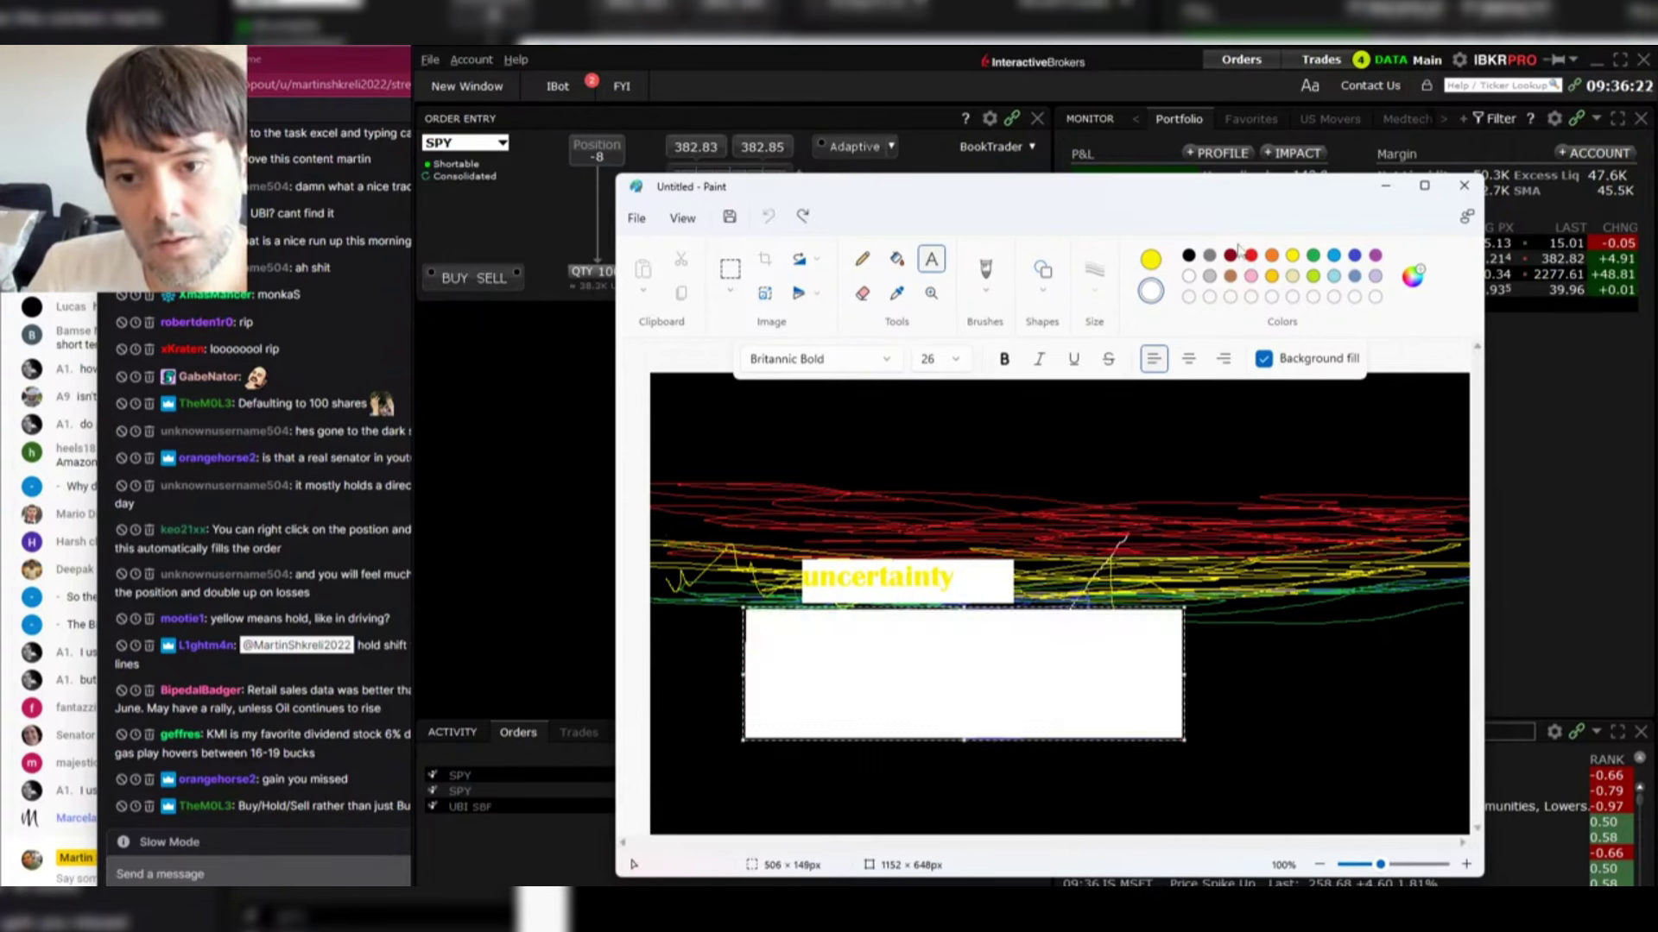
{"action": "key", "text": "Escape"}
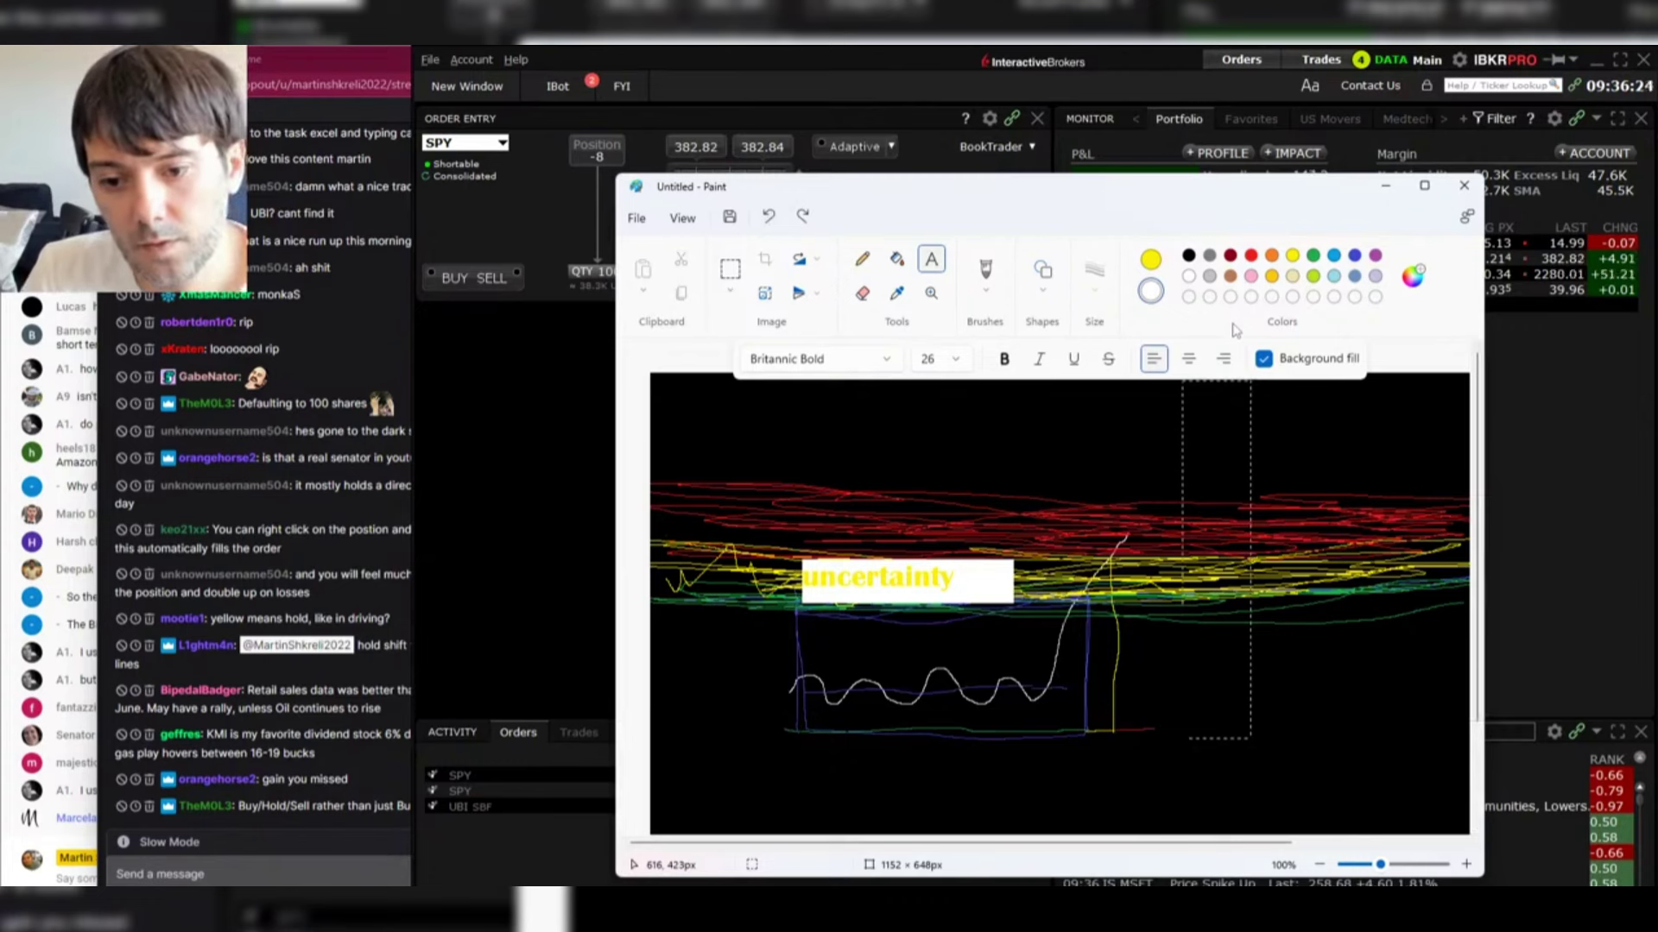
{"action": "left_click", "coordinate": [1417, 567]}
{"action": "left_click", "coordinate": [1313, 275]}
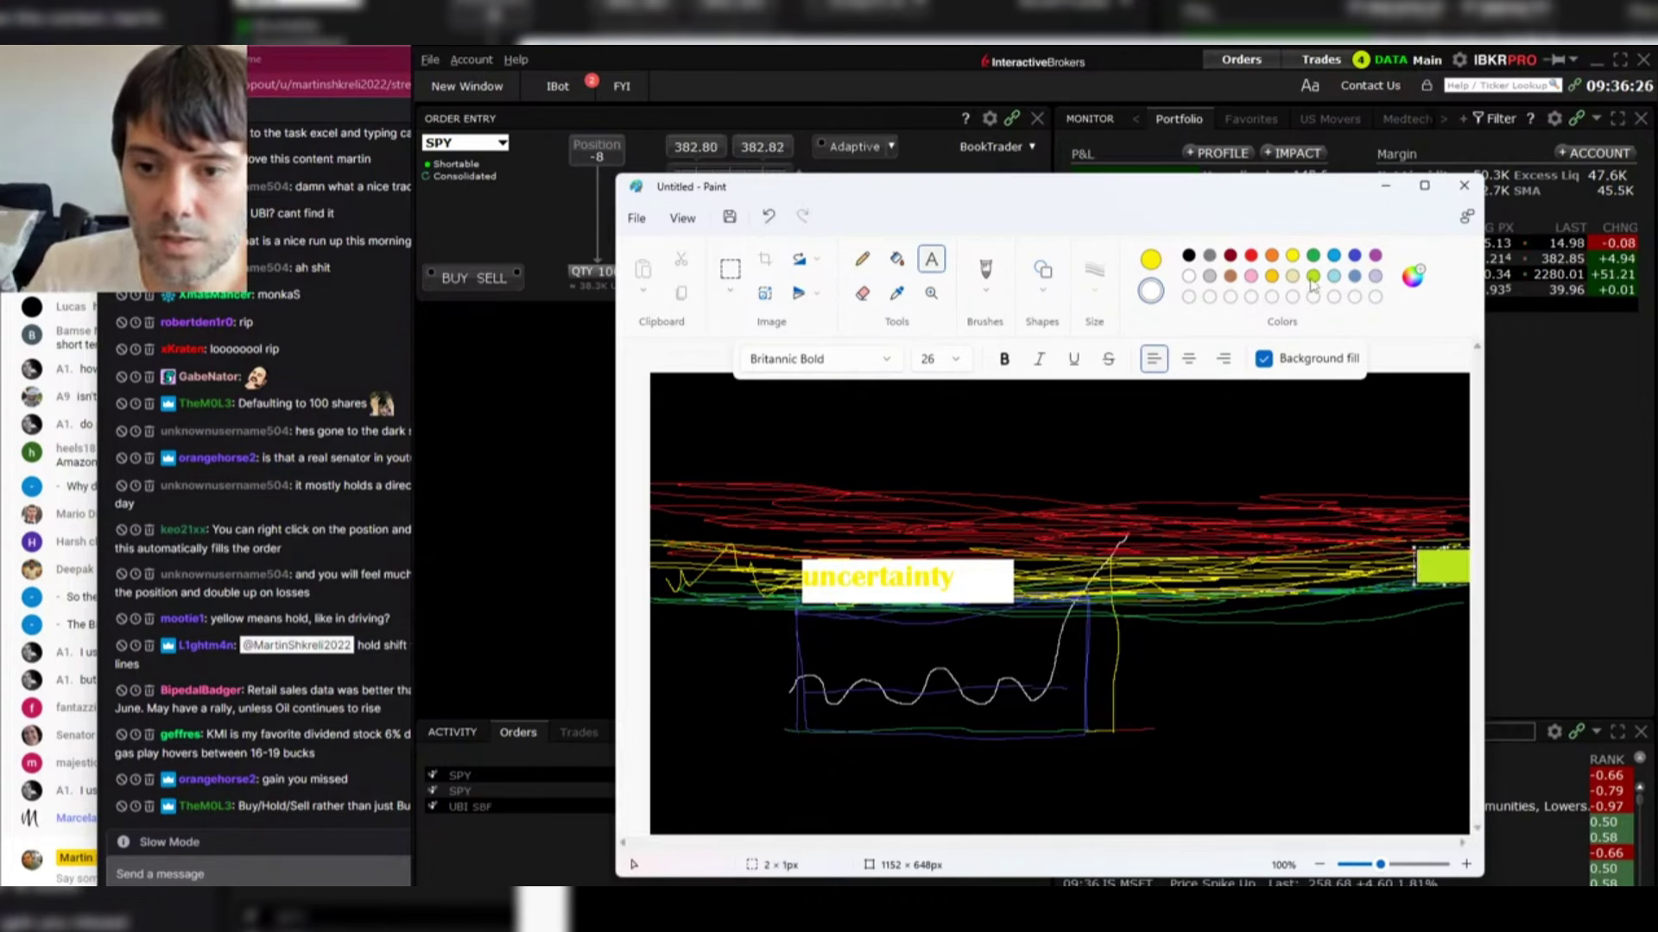
{"action": "left_click", "coordinate": [1087, 661]}
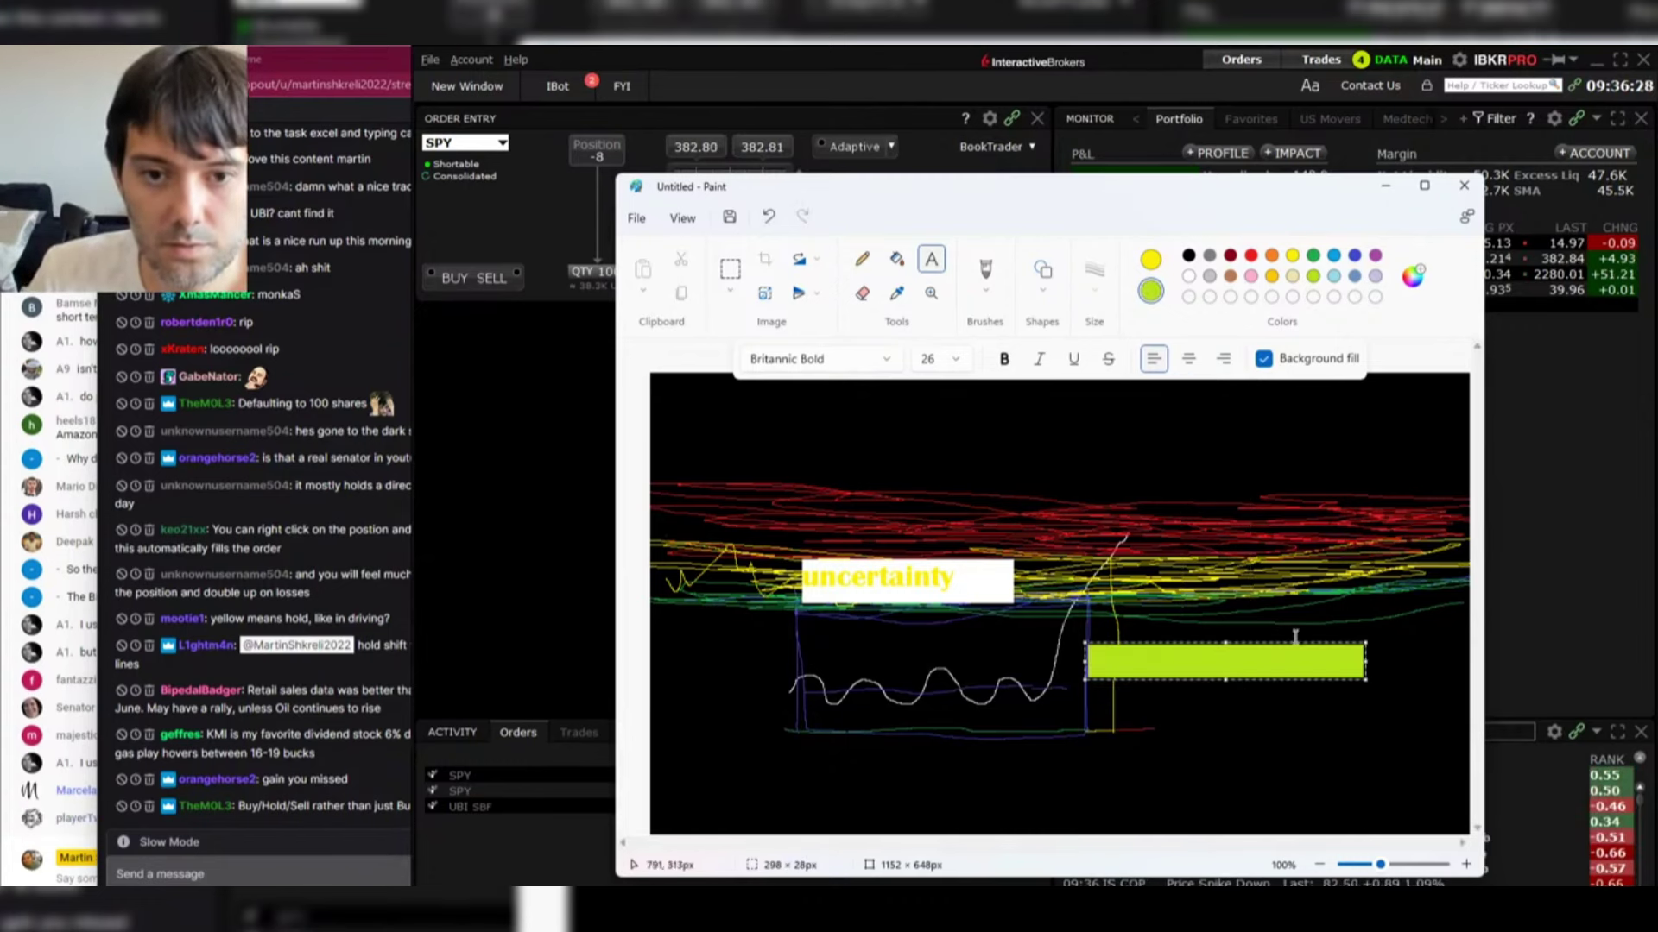
{"action": "key", "text": "ctrl+z"}
Step: Circle the sideways price curve and its baseline with a large yellow pencil ellipse
{"action": "left_click", "coordinate": [862, 259]}
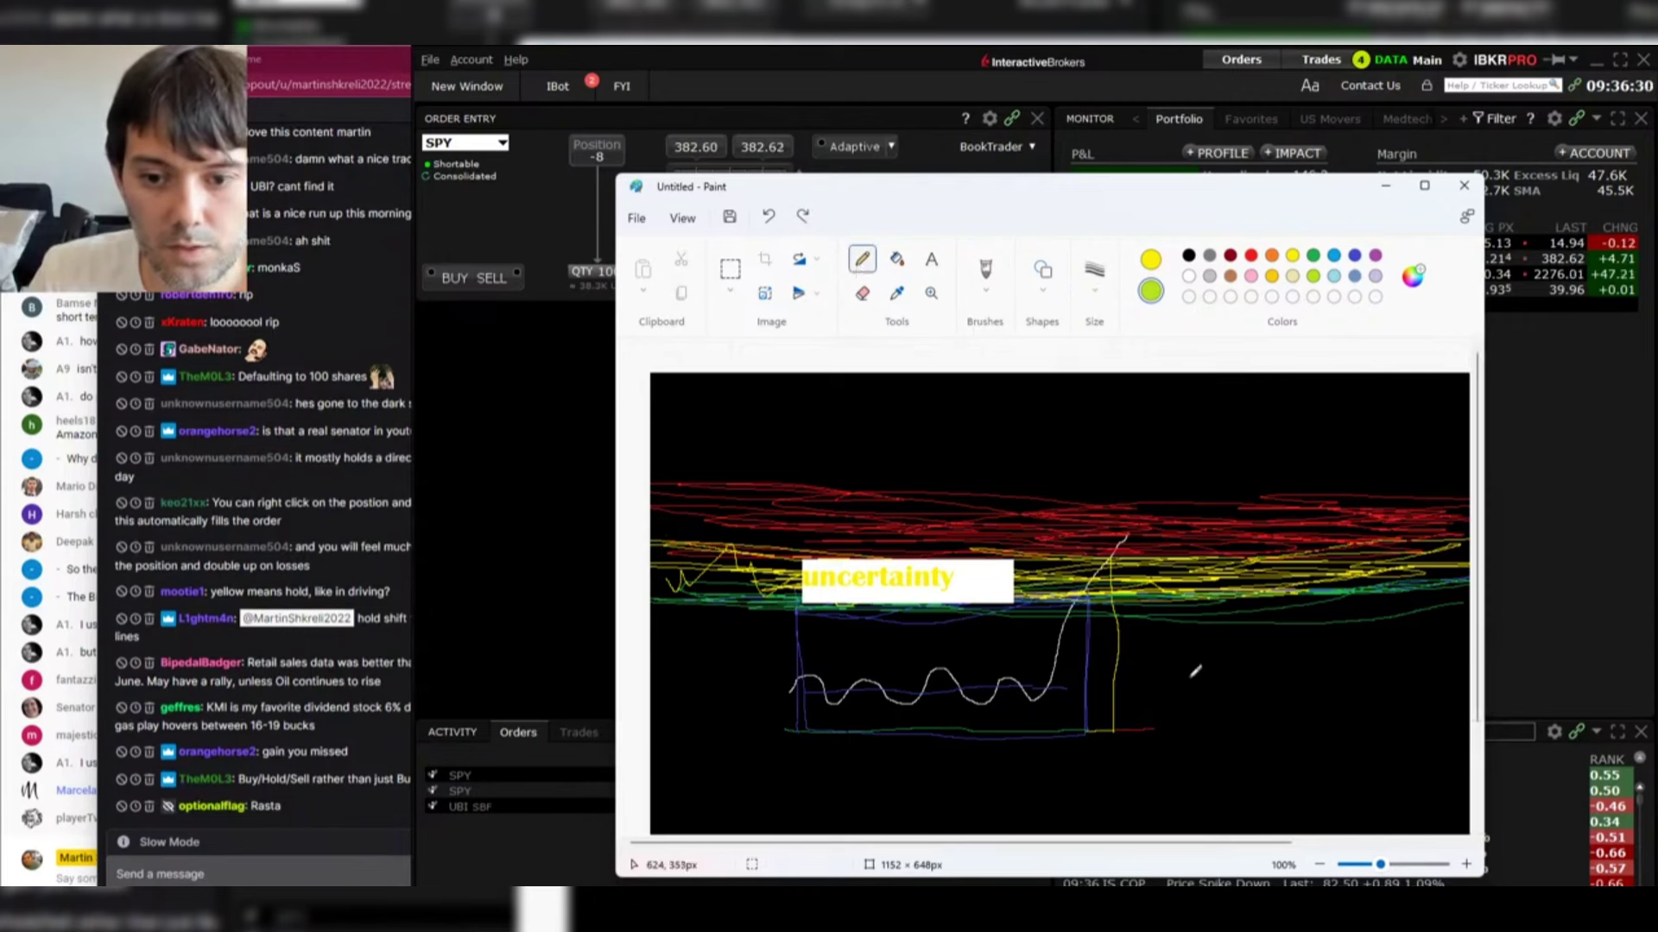
{"action": "mouse_move", "coordinate": [880, 615]}
{"action": "left_mouse_down"}
{"action": "mouse_move", "coordinate": [1097, 774]}
{"action": "mouse_move", "coordinate": [1138, 600]}
{"action": "mouse_move", "coordinate": [1218, 565]}
{"action": "left_mouse_up"}
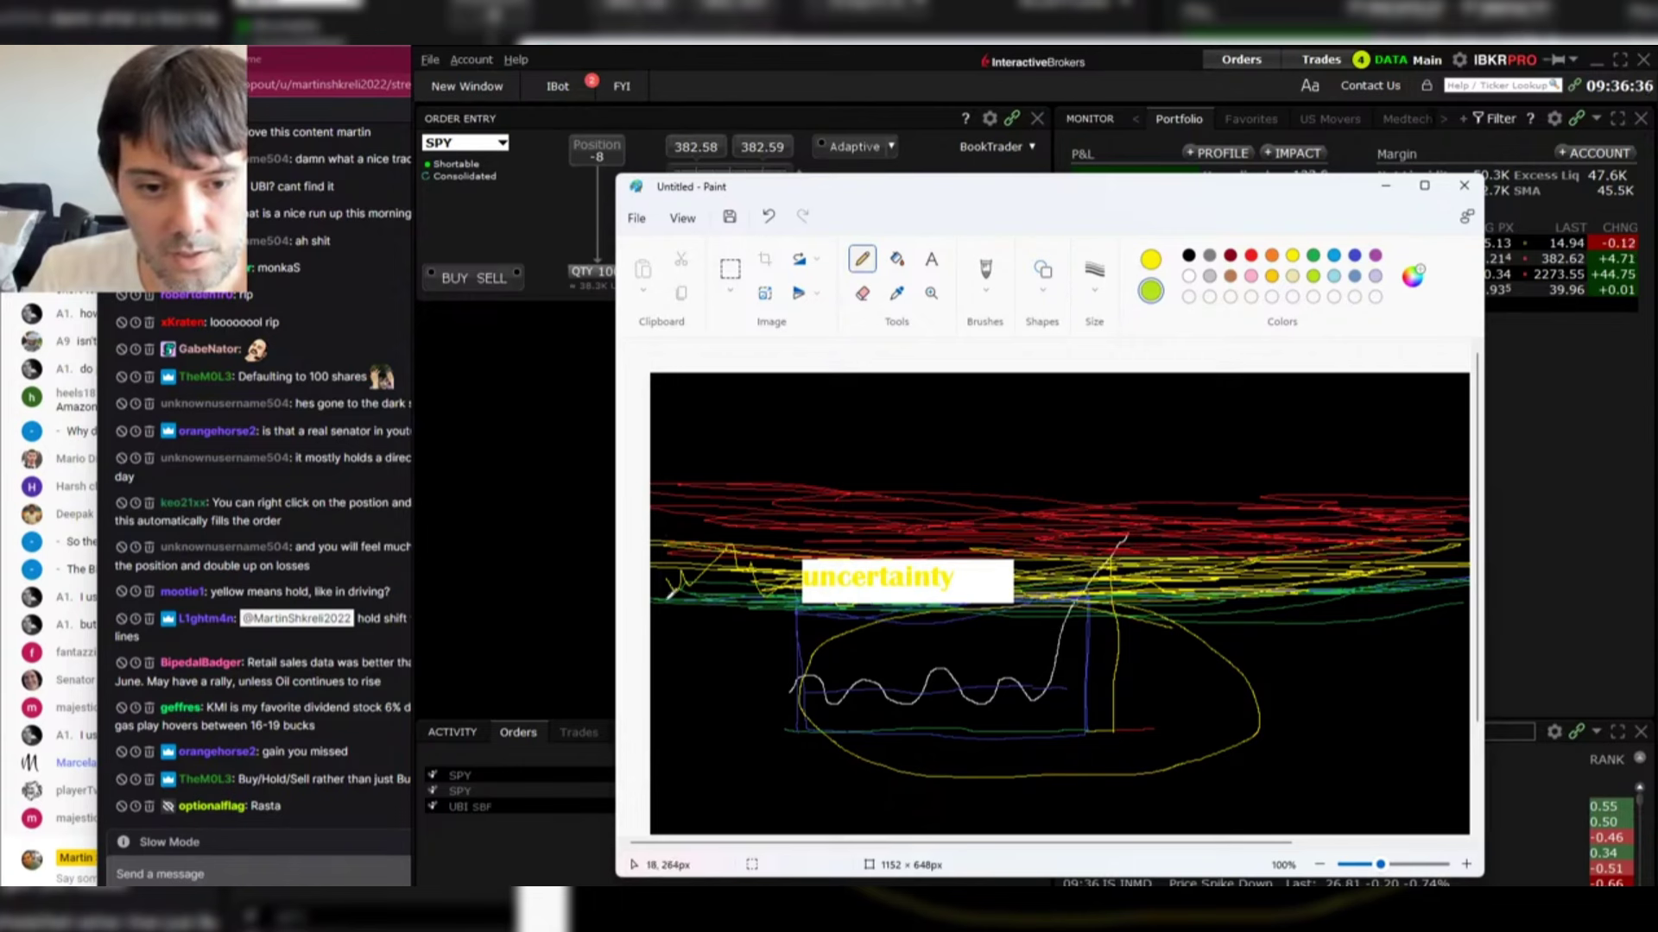
Step: Thicken the yellow band between the "uncertainty" label and the canvas edge with dense yellow pencil scribbles
{"action": "mouse_move", "coordinate": [880, 587]}
{"action": "left_mouse_down"}
{"action": "mouse_move", "coordinate": [1165, 583]}
{"action": "mouse_move", "coordinate": [1028, 566]}
{"action": "mouse_move", "coordinate": [1044, 552]}
{"action": "mouse_move", "coordinate": [1249, 578]}
{"action": "mouse_move", "coordinate": [1047, 552]}
{"action": "left_mouse_up"}
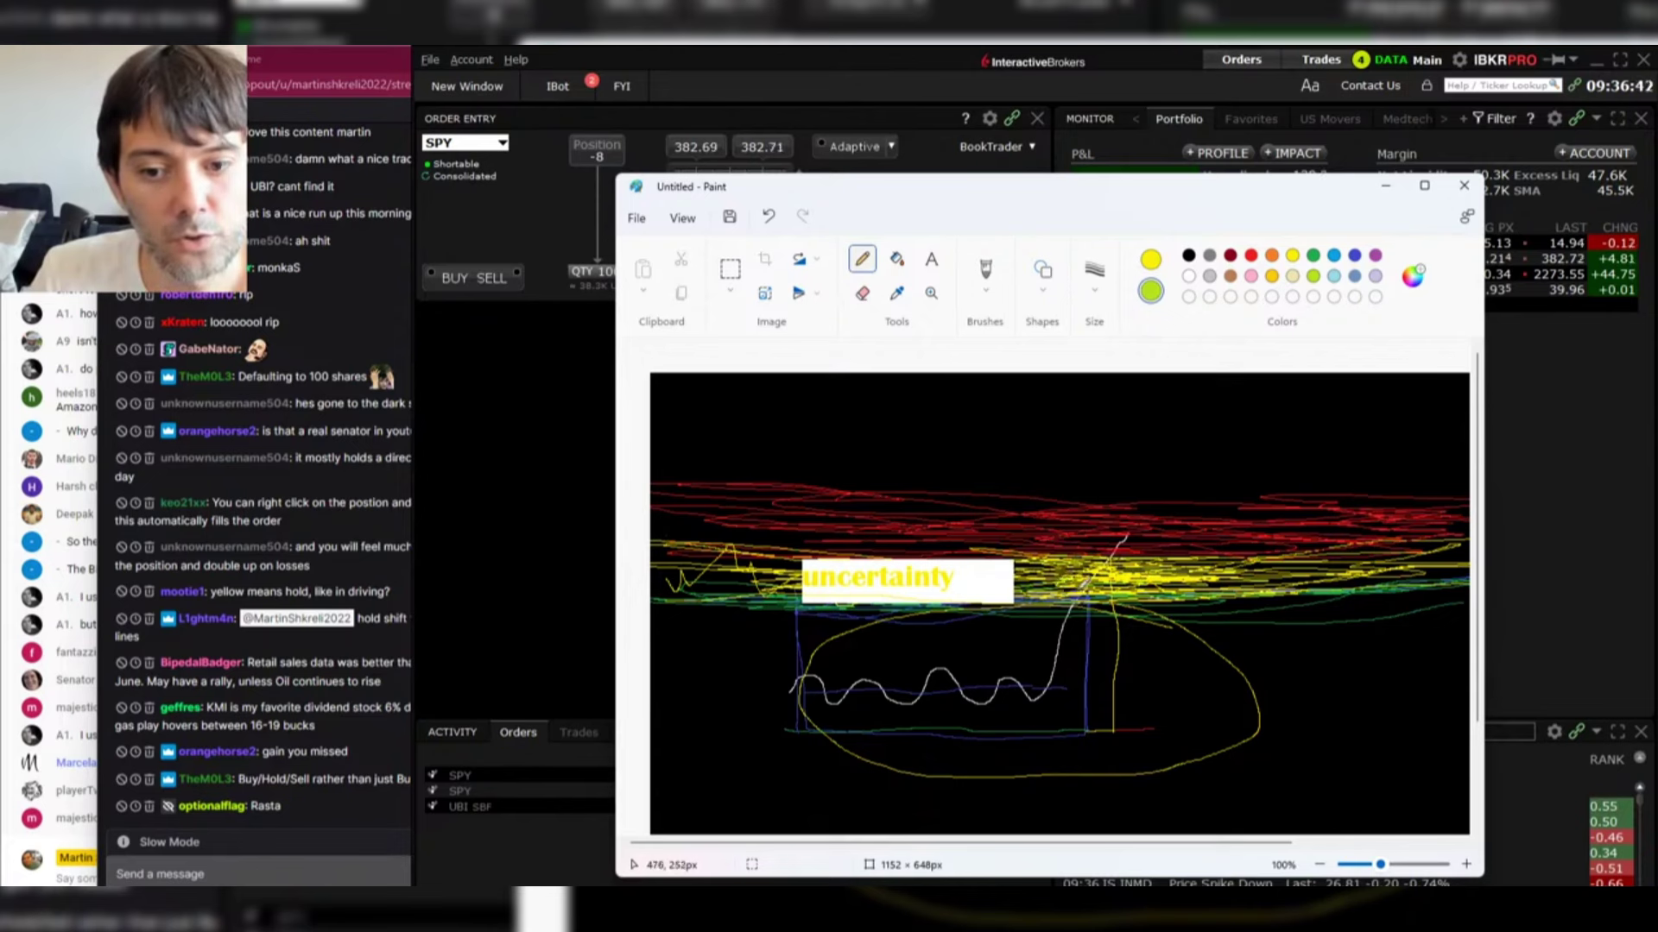
{"action": "left_click_drag", "start_coordinate": [1095, 582], "coordinate": [1325, 575]}
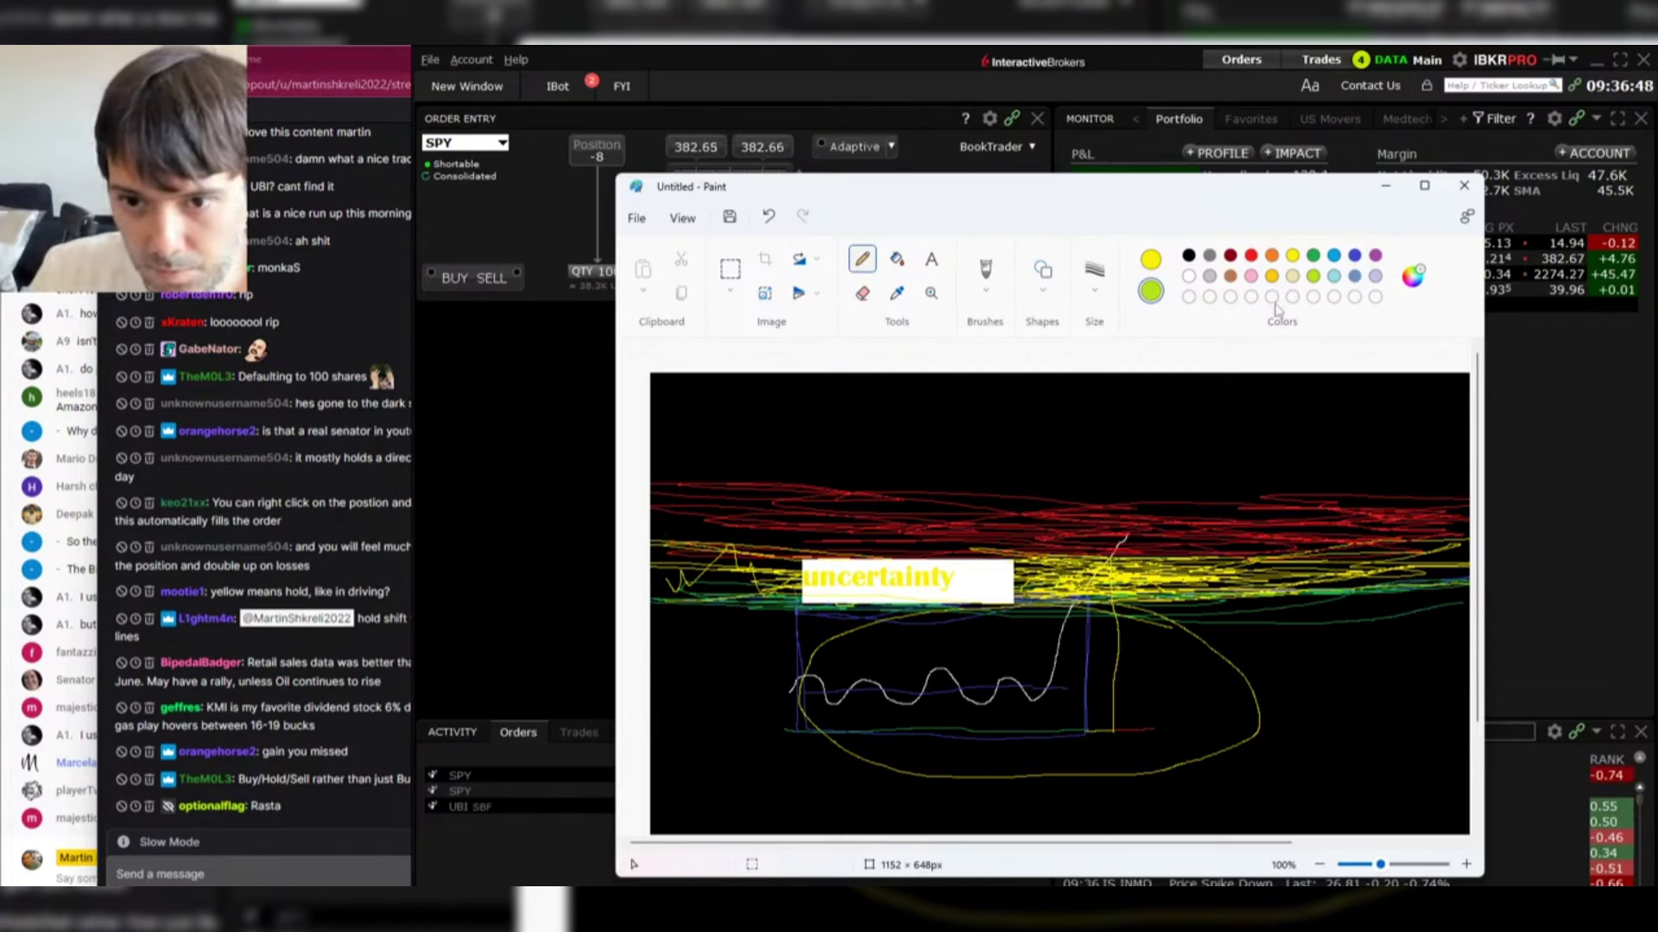
{"action": "left_click_drag", "start_coordinate": [1225, 719], "coordinate": [1263, 713]}
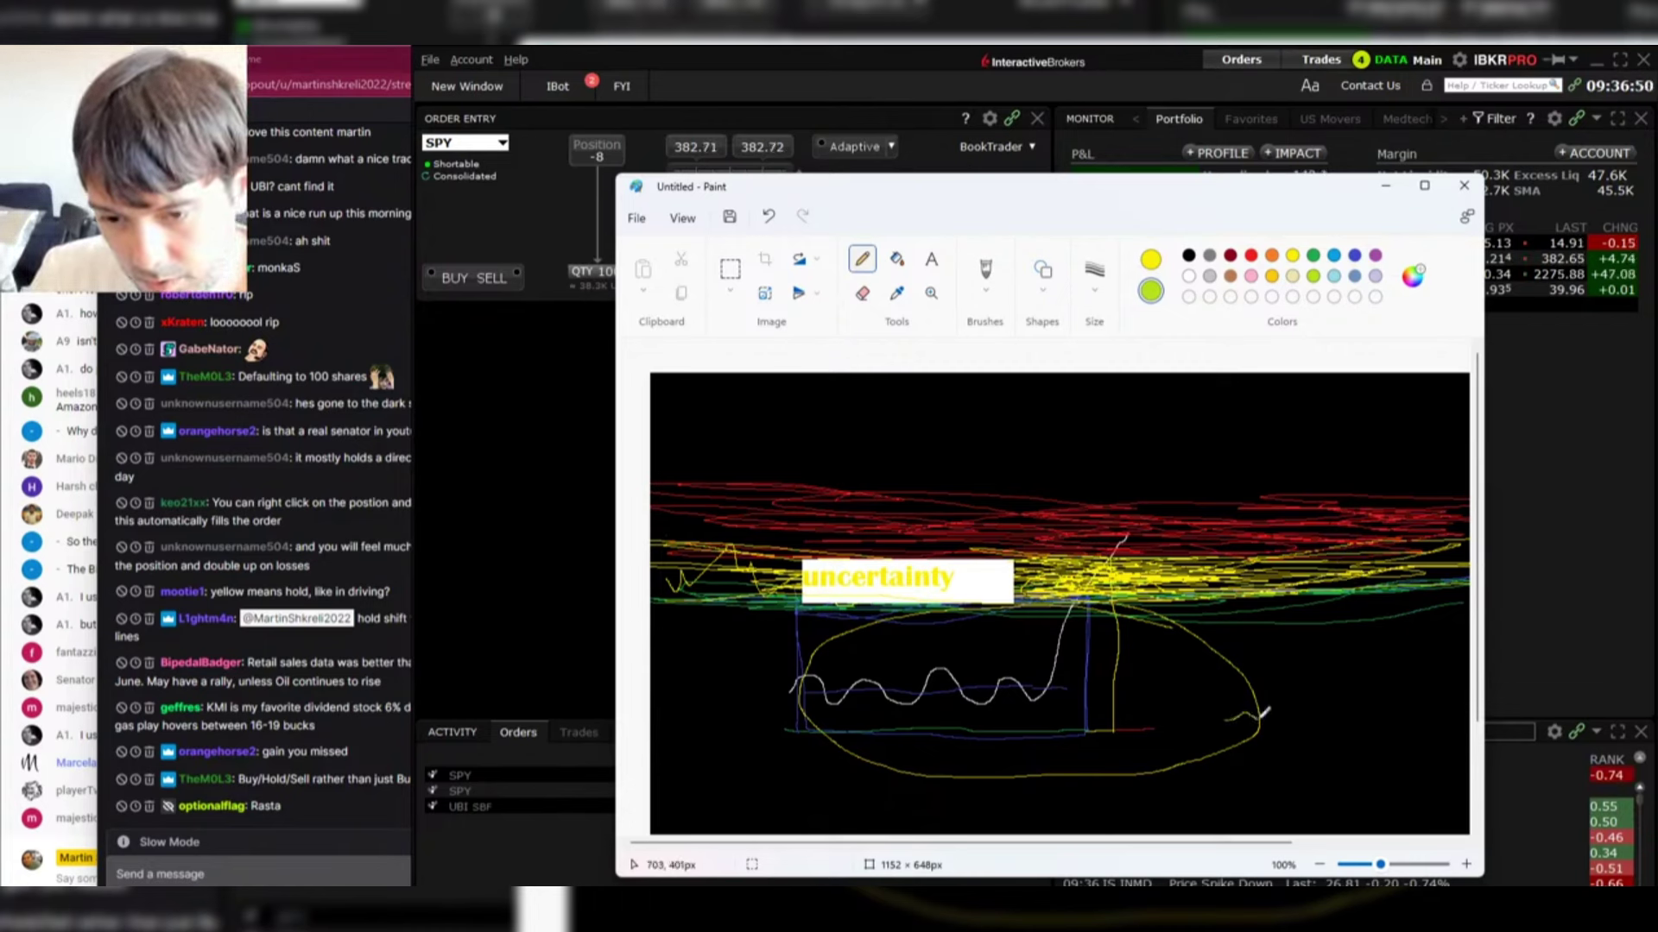
{"action": "left_click", "coordinate": [1190, 278]}
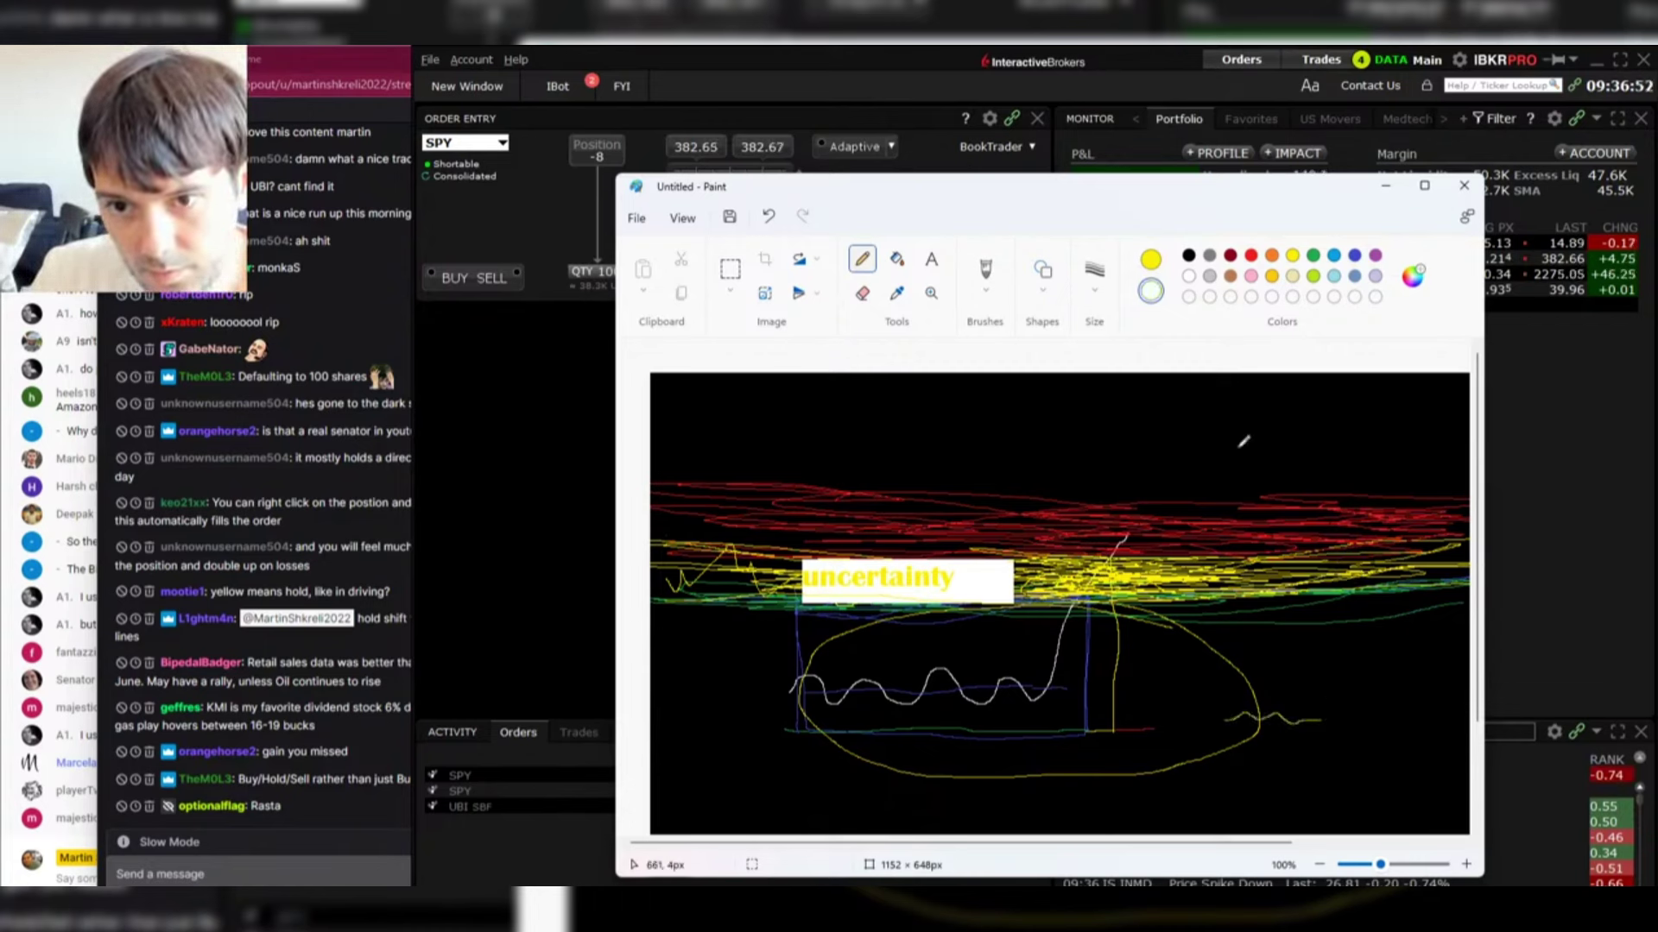
{"action": "left_click_drag", "start_coordinate": [1274, 704], "coordinate": [1325, 716]}
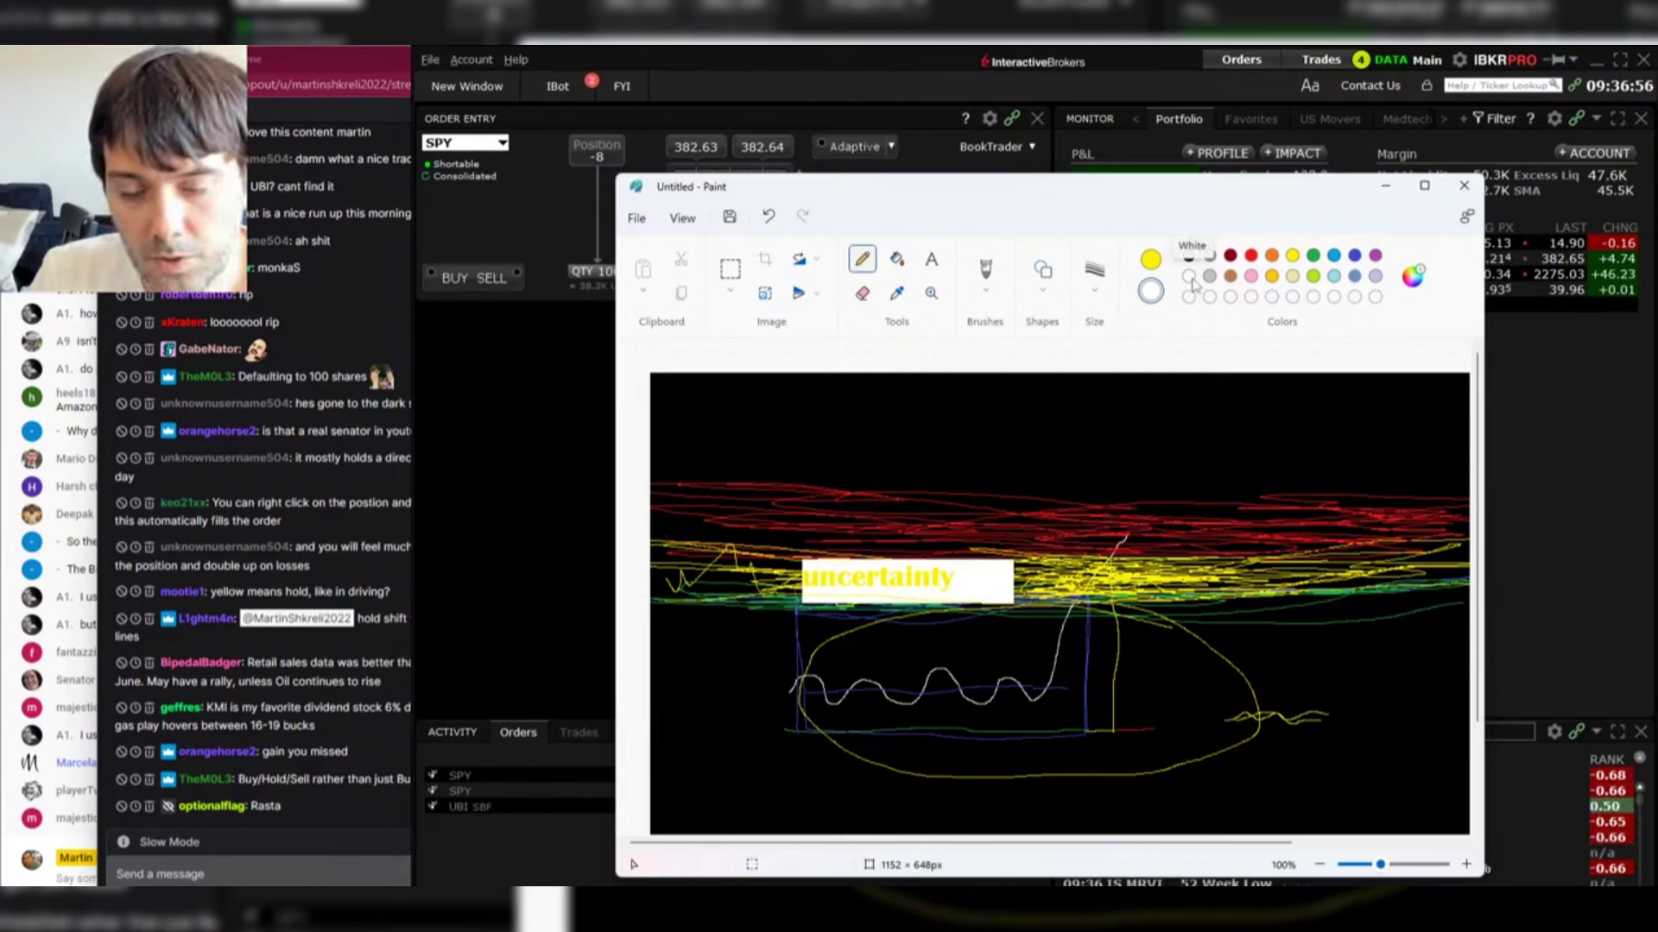
Step: Undo the yellow squiggles and, in white, draw a second flat price curve spiking above the red band, with a horizontal baseline beneath it
{"action": "left_click", "coordinate": [1150, 259]}
{"action": "left_click", "coordinate": [1189, 276]}
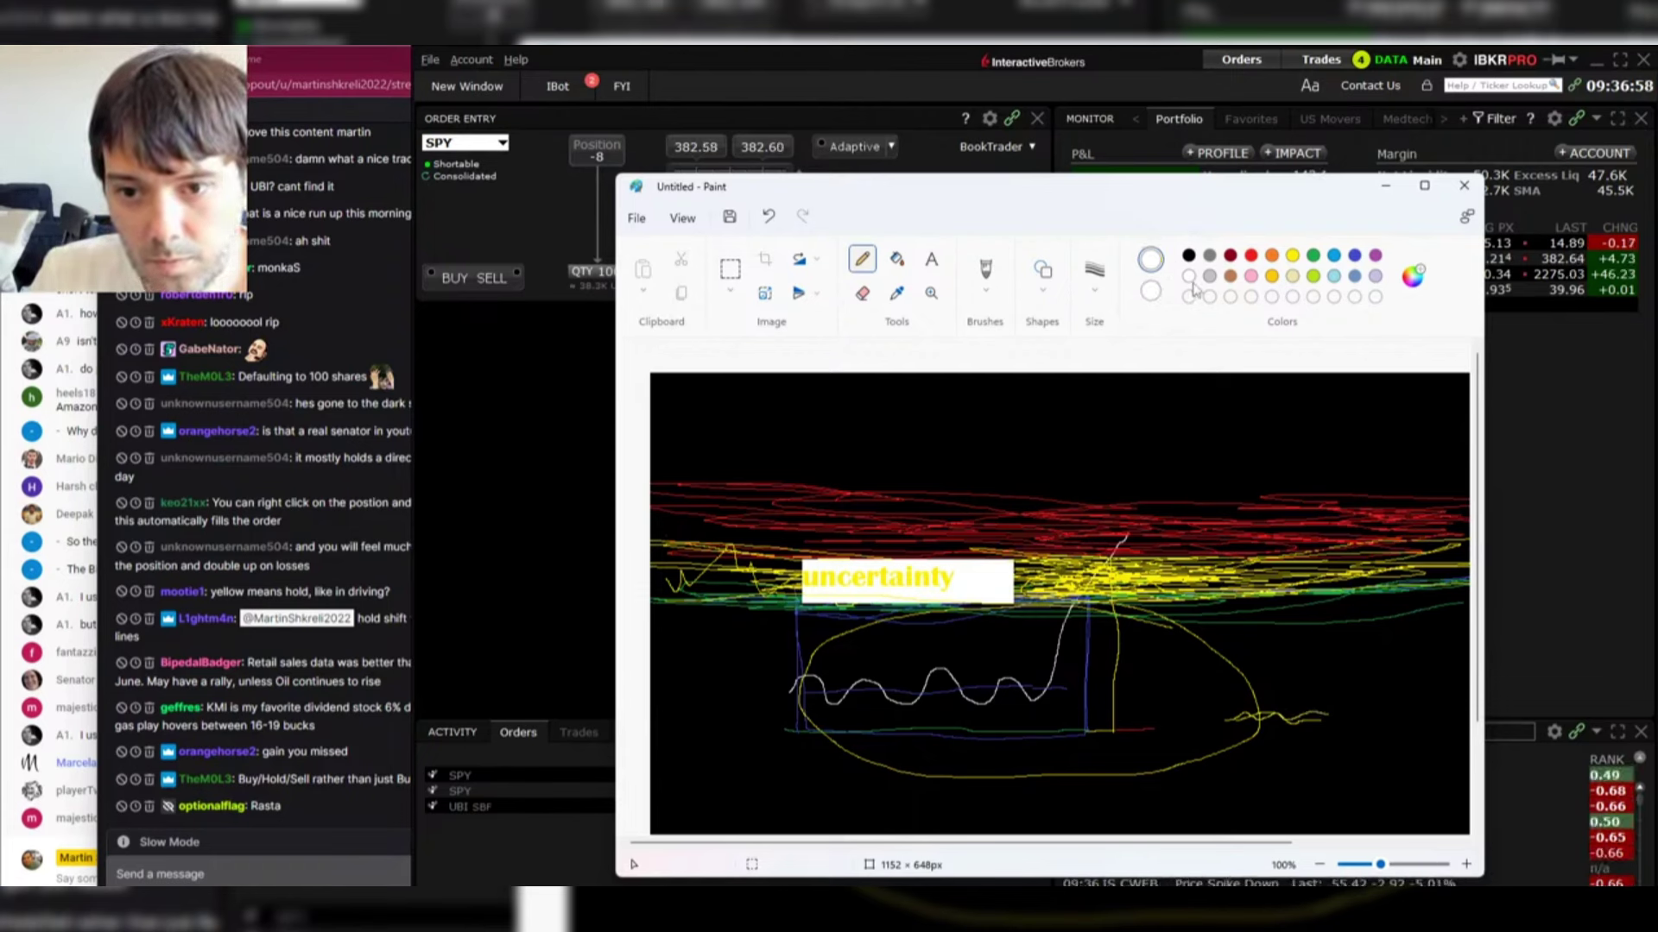
{"action": "mouse_move", "coordinate": [1250, 715]}
{"action": "left_mouse_down"}
{"action": "mouse_move", "coordinate": [1325, 690]}
{"action": "mouse_move", "coordinate": [1353, 715]}
{"action": "mouse_move", "coordinate": [1362, 488]}
{"action": "left_mouse_up"}
{"action": "key", "text": "ctrl+z"}
{"action": "key", "text": "ctrl+z"}
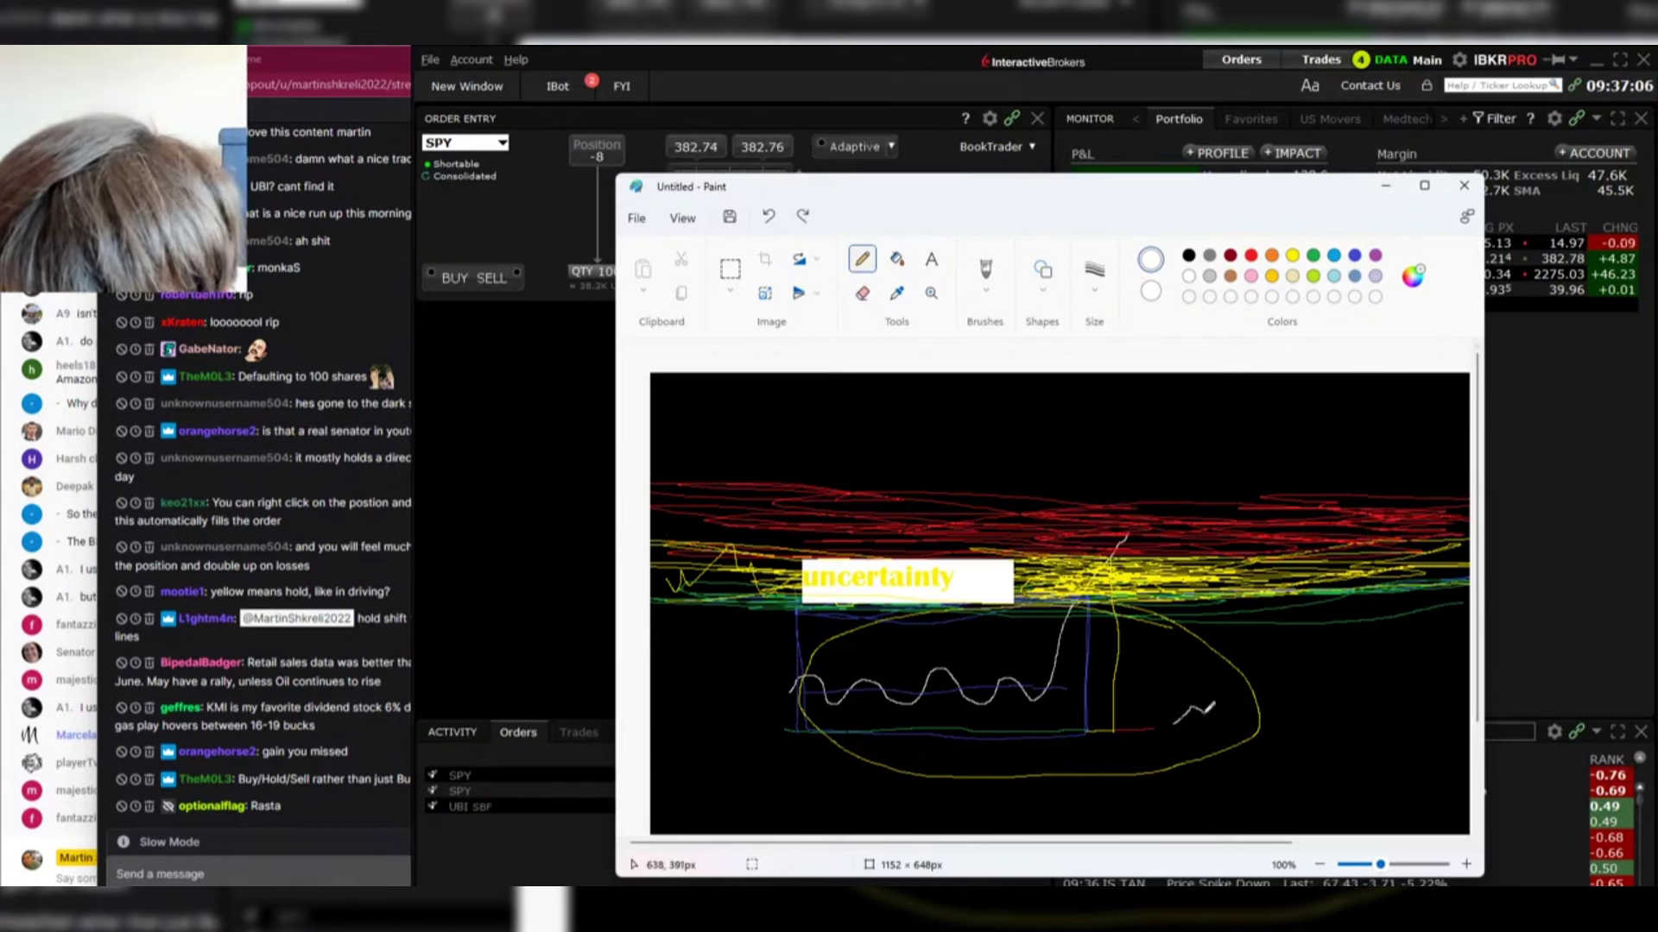
{"action": "mouse_move", "coordinate": [1211, 708]}
{"action": "left_mouse_down"}
{"action": "mouse_move", "coordinate": [1280, 721]}
{"action": "mouse_move", "coordinate": [1308, 700]}
{"action": "mouse_move", "coordinate": [1329, 445]}
{"action": "left_mouse_up"}
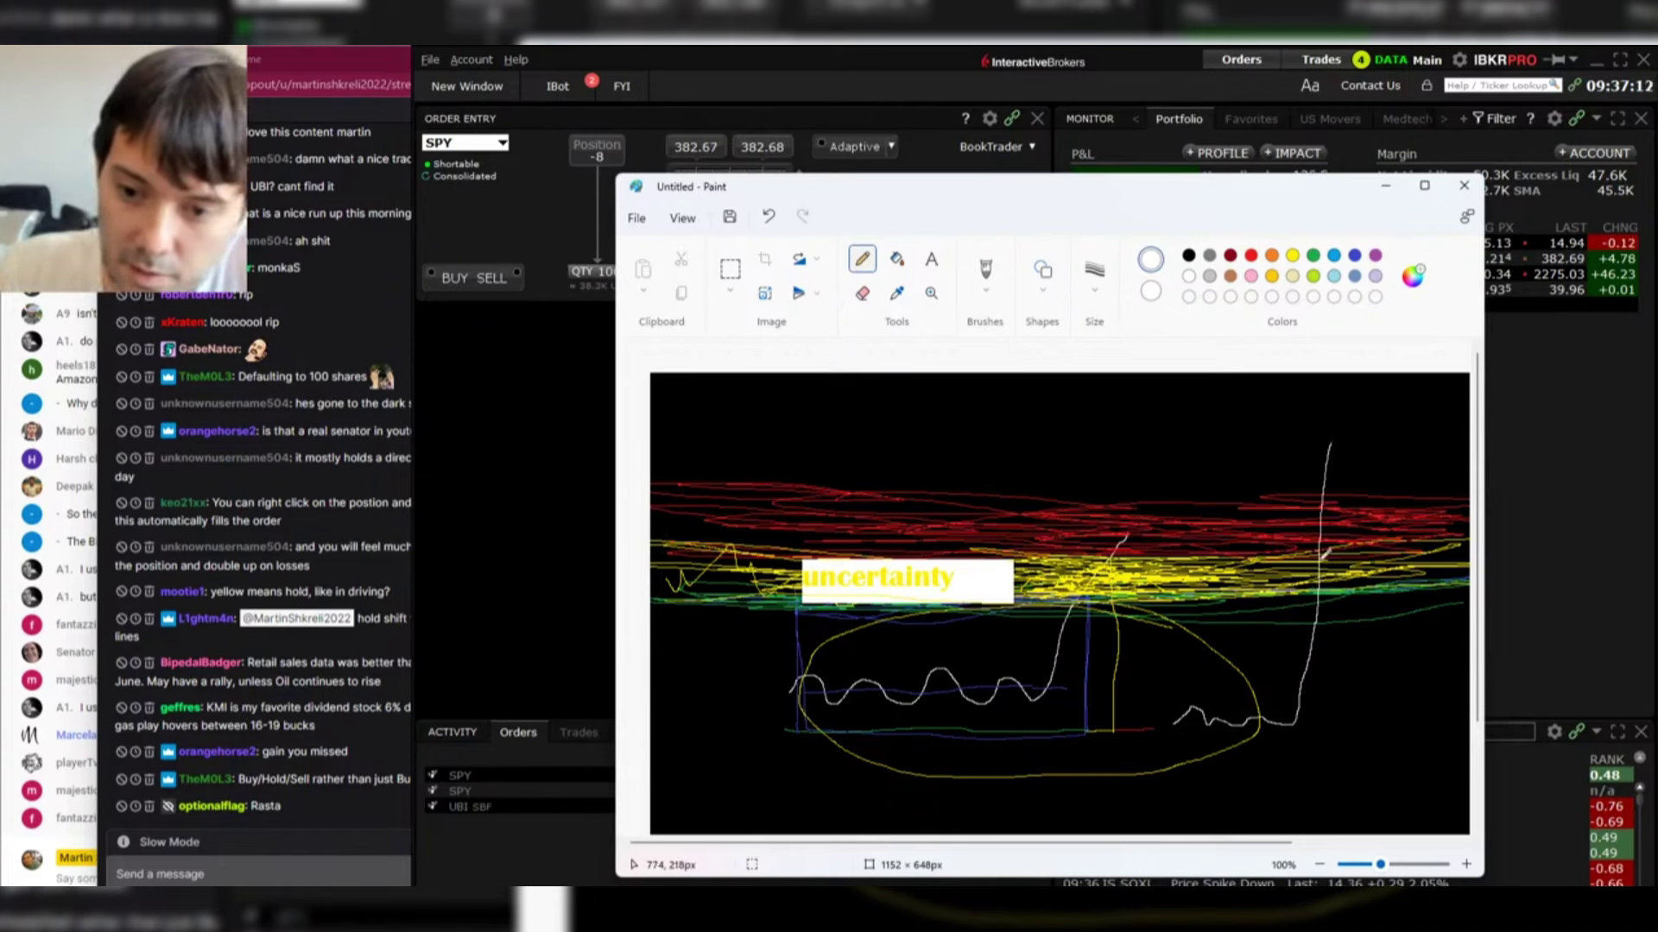
{"action": "left_click_drag", "start_coordinate": [1148, 751], "coordinate": [1468, 748]}
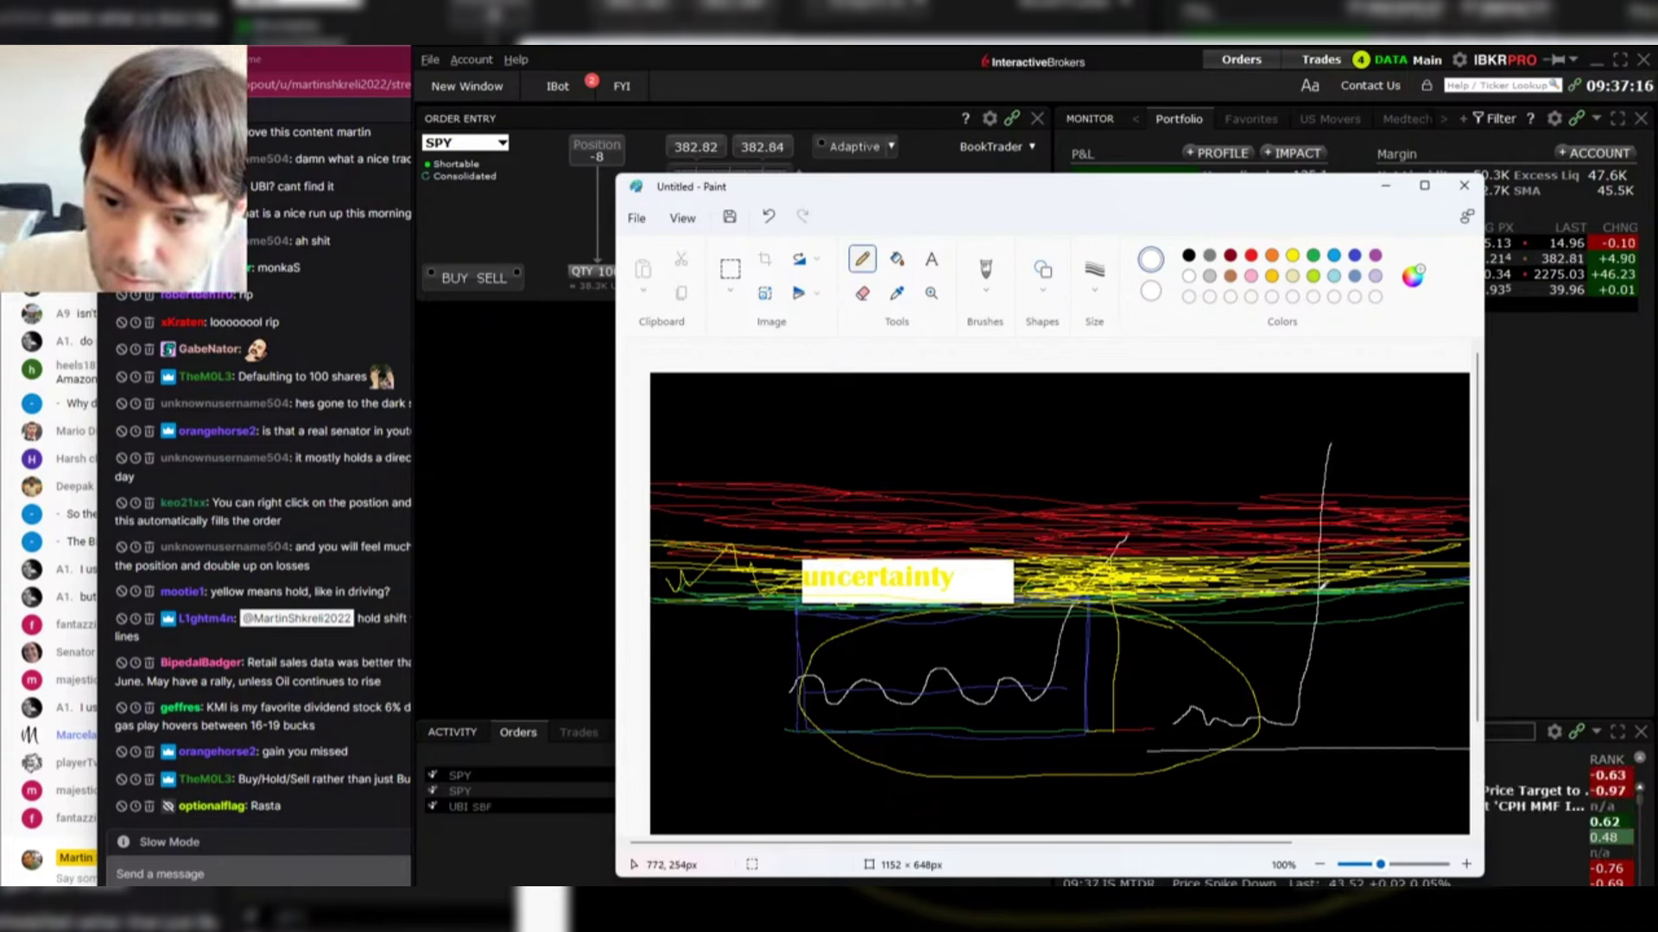
Step: Scribble white over the spike's crossing of the yellow band, add a small triangle beside it, and overlay tall white zigzag strokes
{"action": "mouse_move", "coordinate": [1327, 539]}
{"action": "left_mouse_down"}
{"action": "mouse_move", "coordinate": [1324, 592]}
{"action": "mouse_move", "coordinate": [1322, 541]}
{"action": "mouse_move", "coordinate": [1333, 570]}
{"action": "mouse_move", "coordinate": [1299, 587]}
{"action": "mouse_move", "coordinate": [1325, 566]}
{"action": "left_mouse_up"}
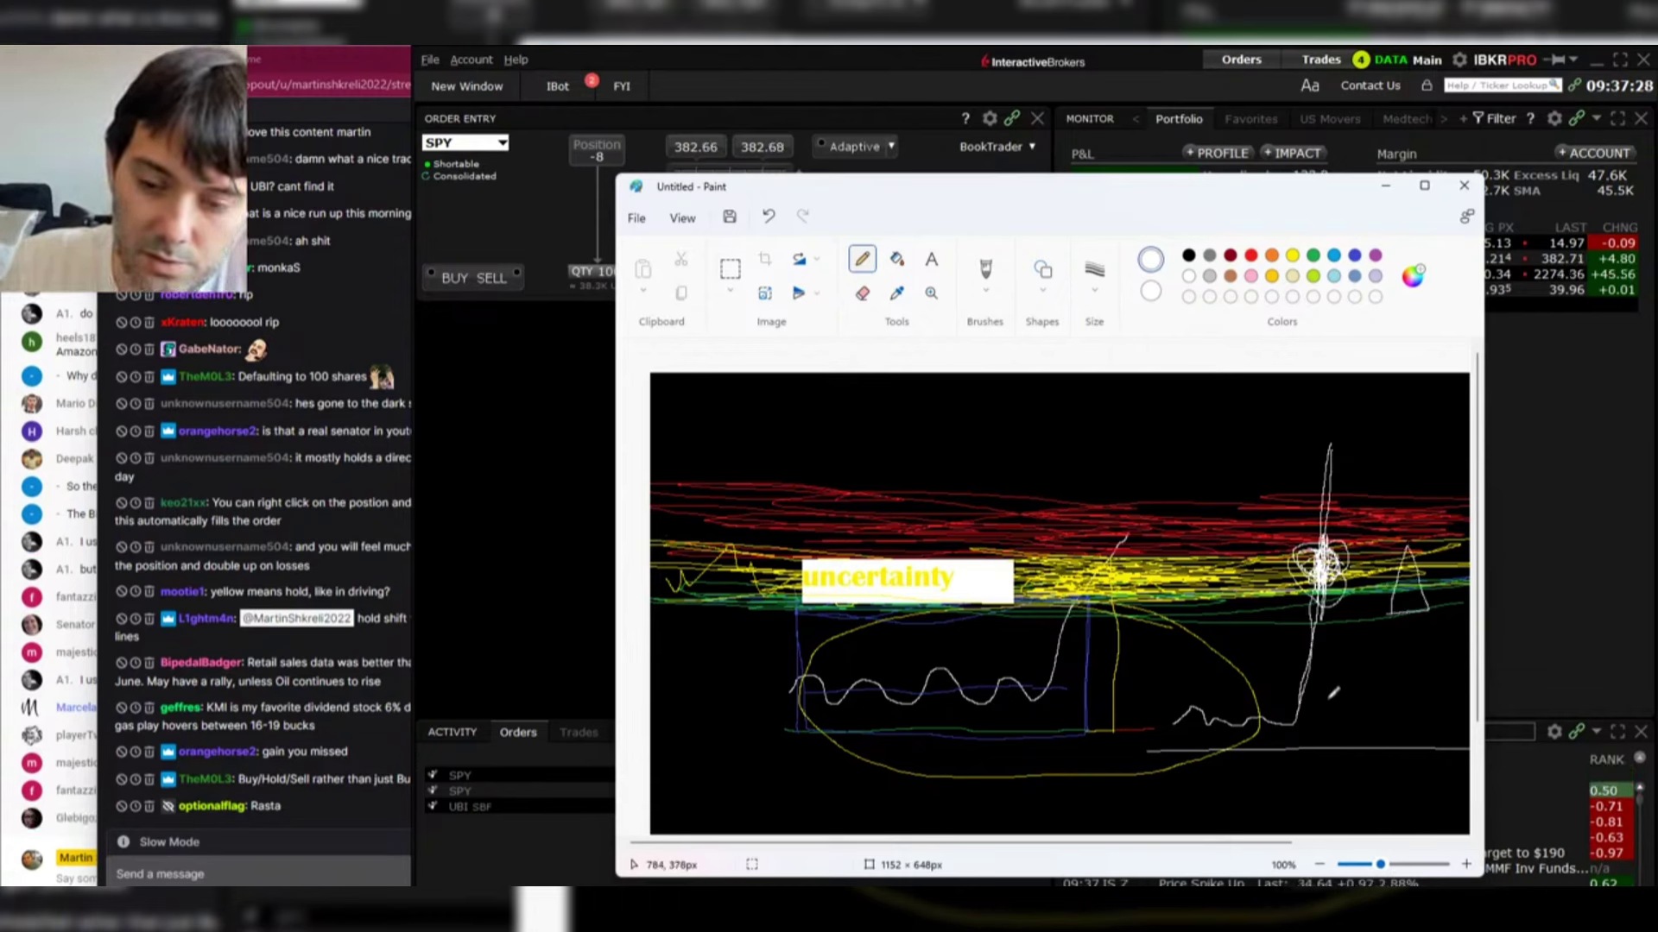
{"action": "mouse_move", "coordinate": [1301, 714]}
{"action": "left_mouse_down"}
{"action": "mouse_move", "coordinate": [1325, 444]}
{"action": "mouse_move", "coordinate": [1313, 697]}
{"action": "mouse_move", "coordinate": [1384, 375]}
{"action": "mouse_move", "coordinate": [1311, 712]}
{"action": "mouse_move", "coordinate": [1319, 380]}
{"action": "mouse_move", "coordinate": [1321, 700]}
{"action": "mouse_move", "coordinate": [1338, 375]}
{"action": "mouse_move", "coordinate": [1295, 652]}
{"action": "mouse_move", "coordinate": [1375, 399]}
{"action": "left_mouse_up"}
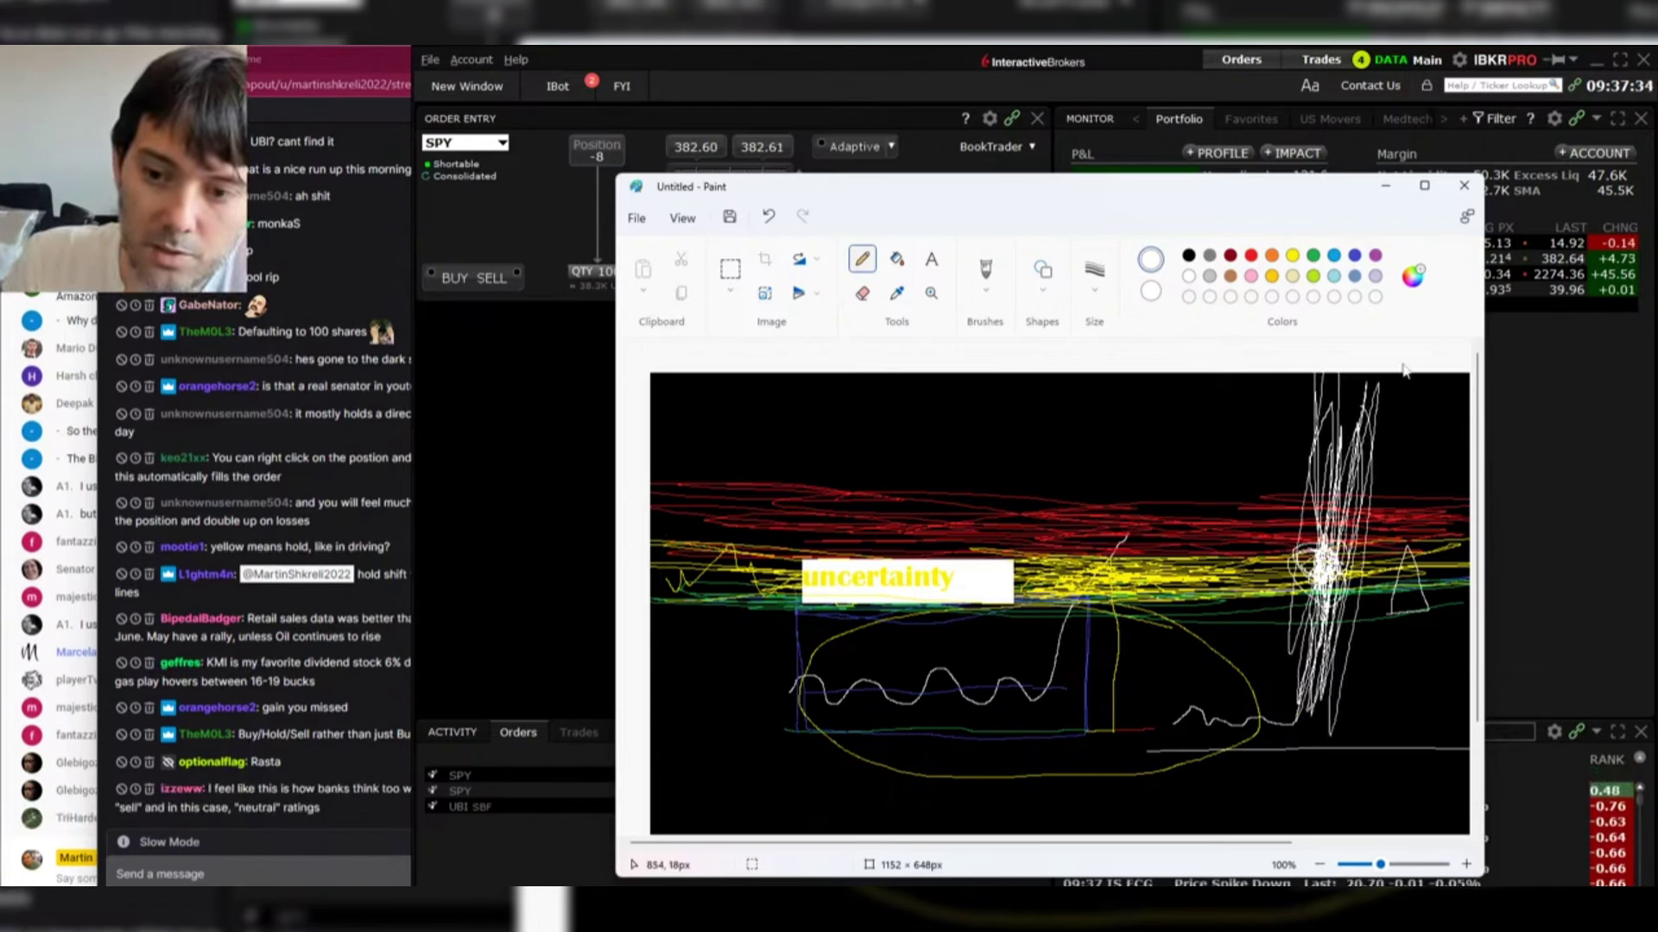
Step: Close the Paint sketch without saving it and return to the Interactive Brokers trading window
{"action": "left_click", "coordinate": [1464, 186]}
{"action": "left_click", "coordinate": [1073, 578]}
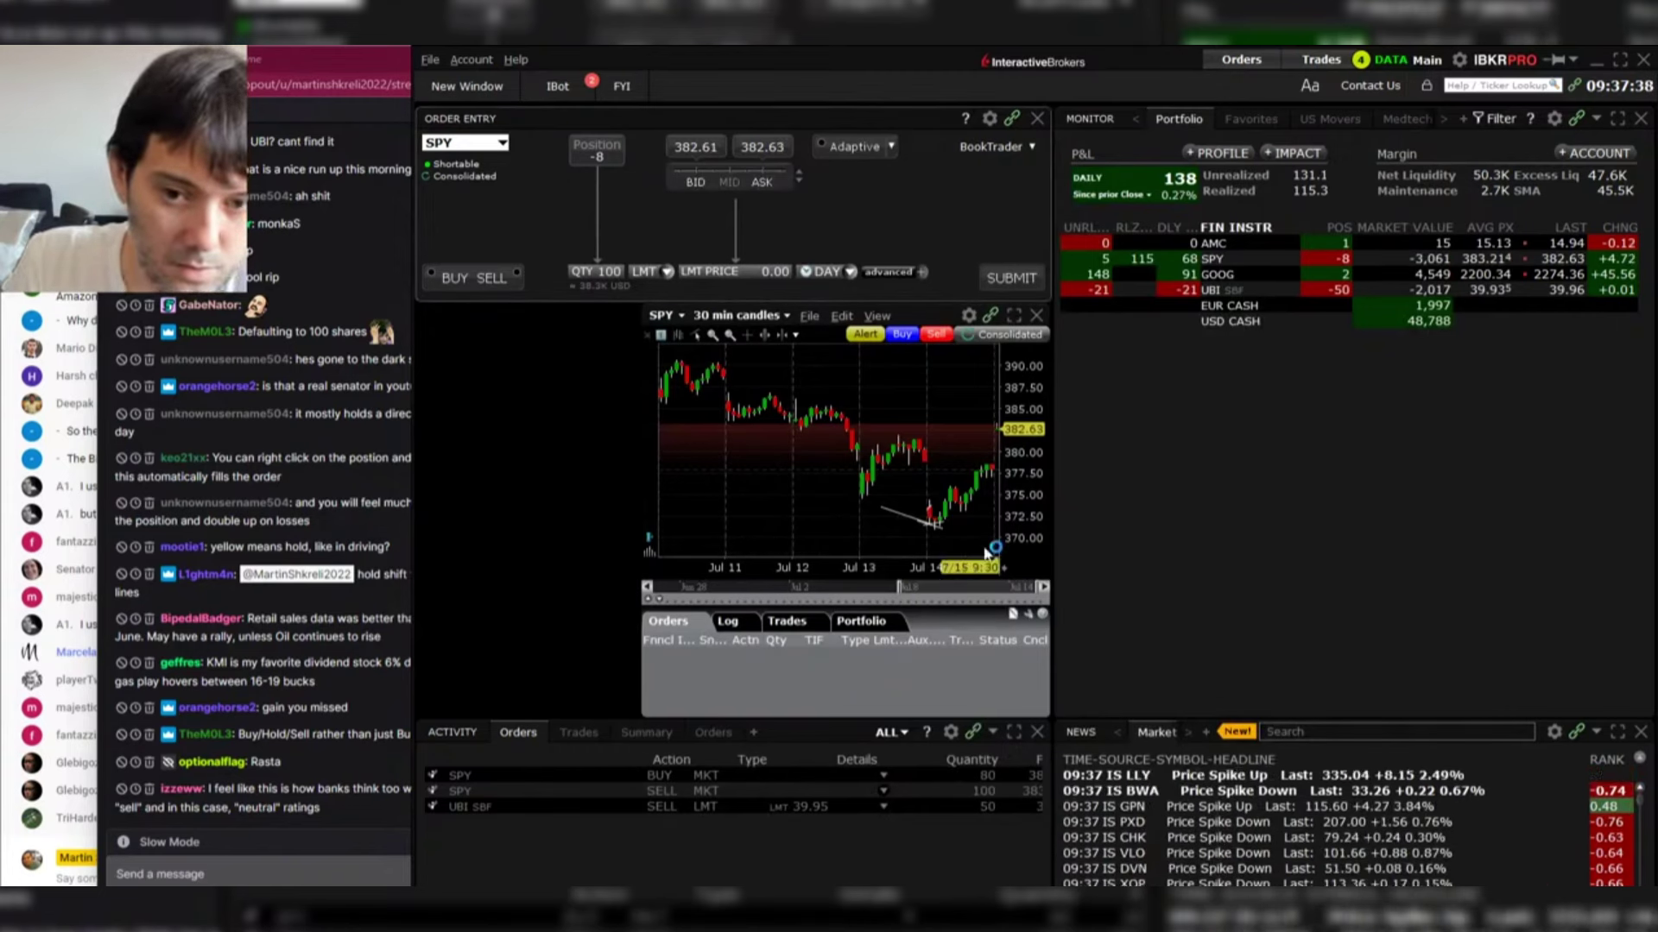
Step: Select the SPY position in the portfolio and slightly narrow the daily P&L column before the instrument names
{"action": "left_click", "coordinate": [1194, 264]}
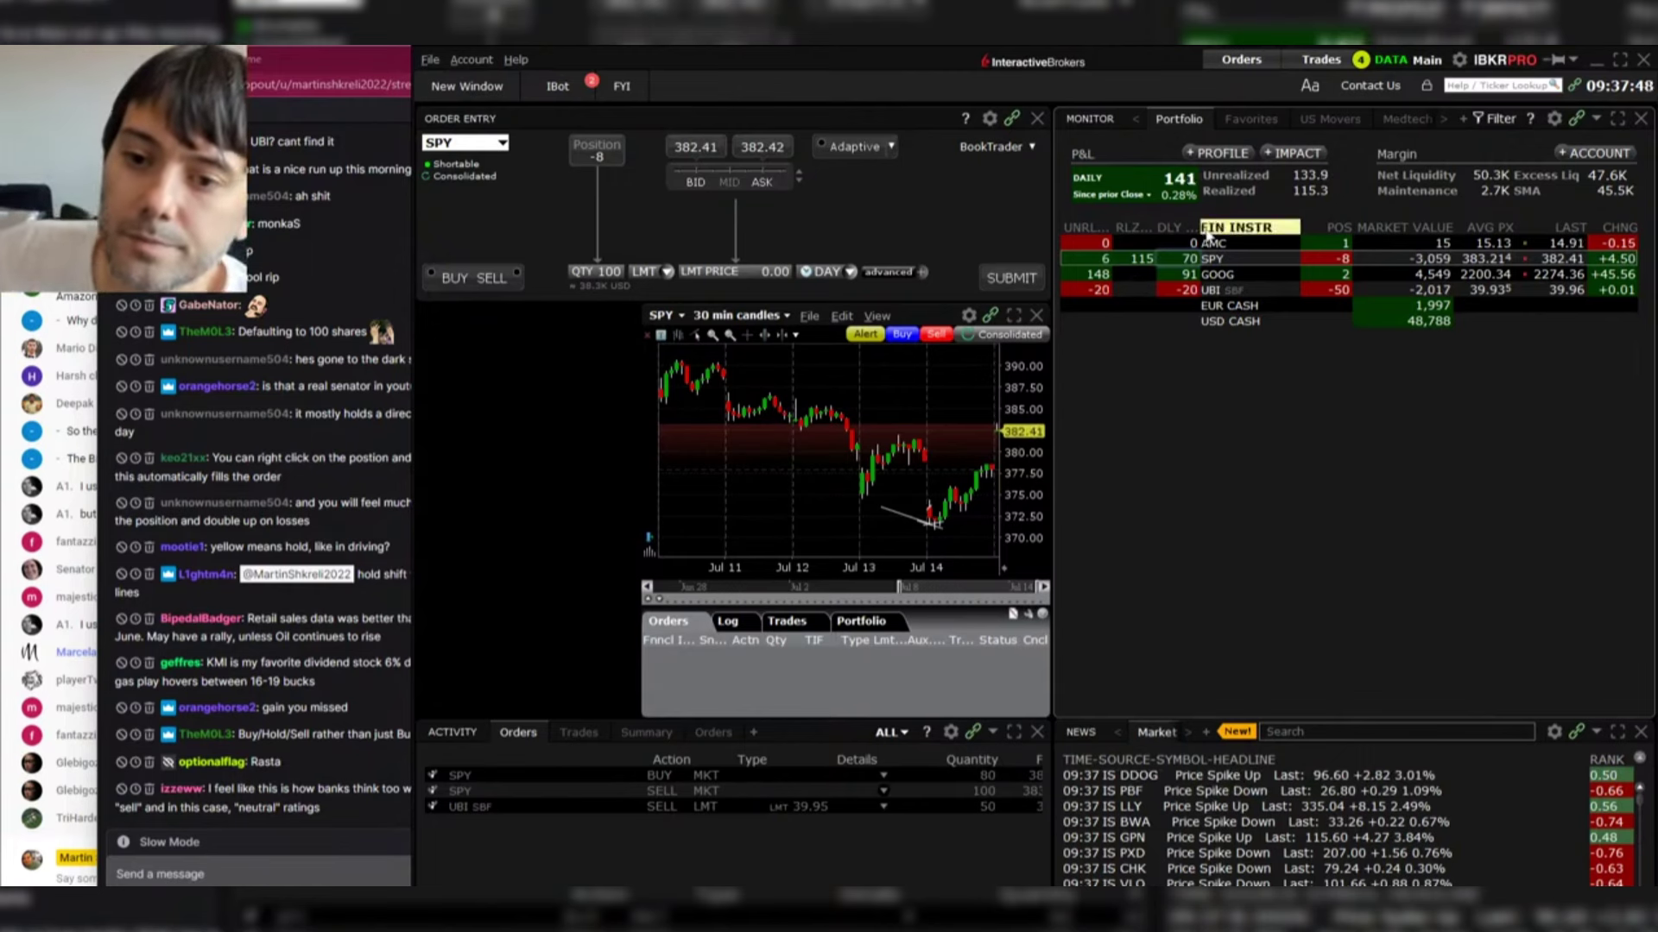
{"action": "mouse_move", "coordinate": [1205, 226]}
{"action": "left_mouse_down"}
{"action": "mouse_move", "coordinate": [1225, 227]}
{"action": "mouse_move", "coordinate": [1179, 233]}
{"action": "left_mouse_up"}
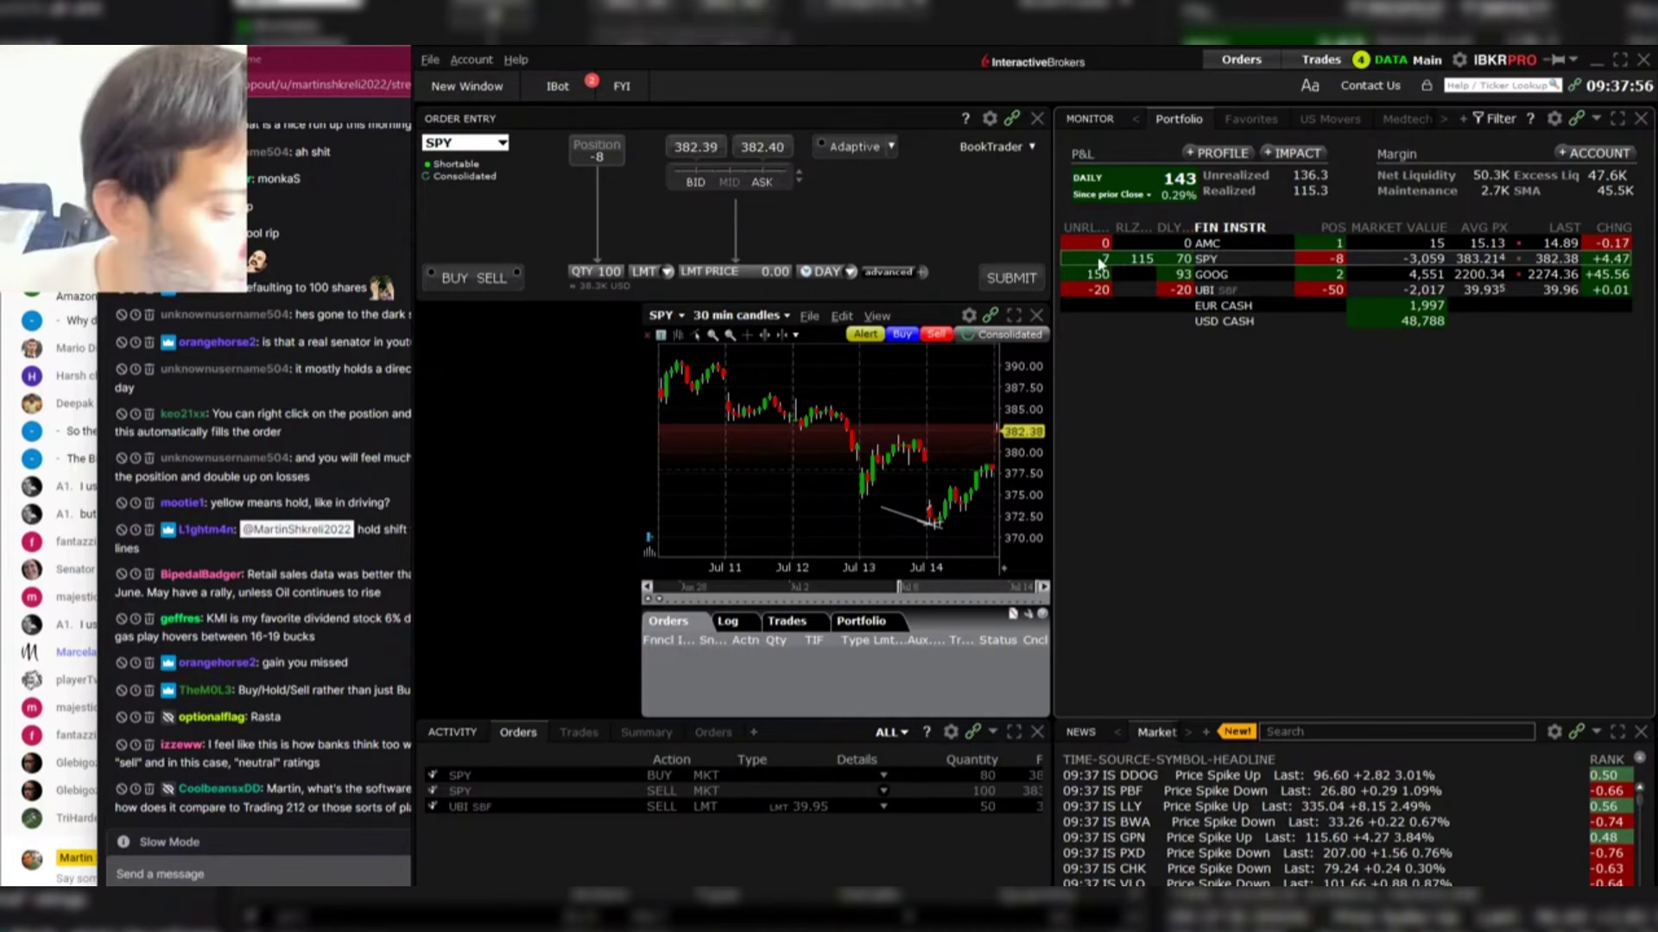
{"action": "mouse_move", "coordinate": [1233, 284]}
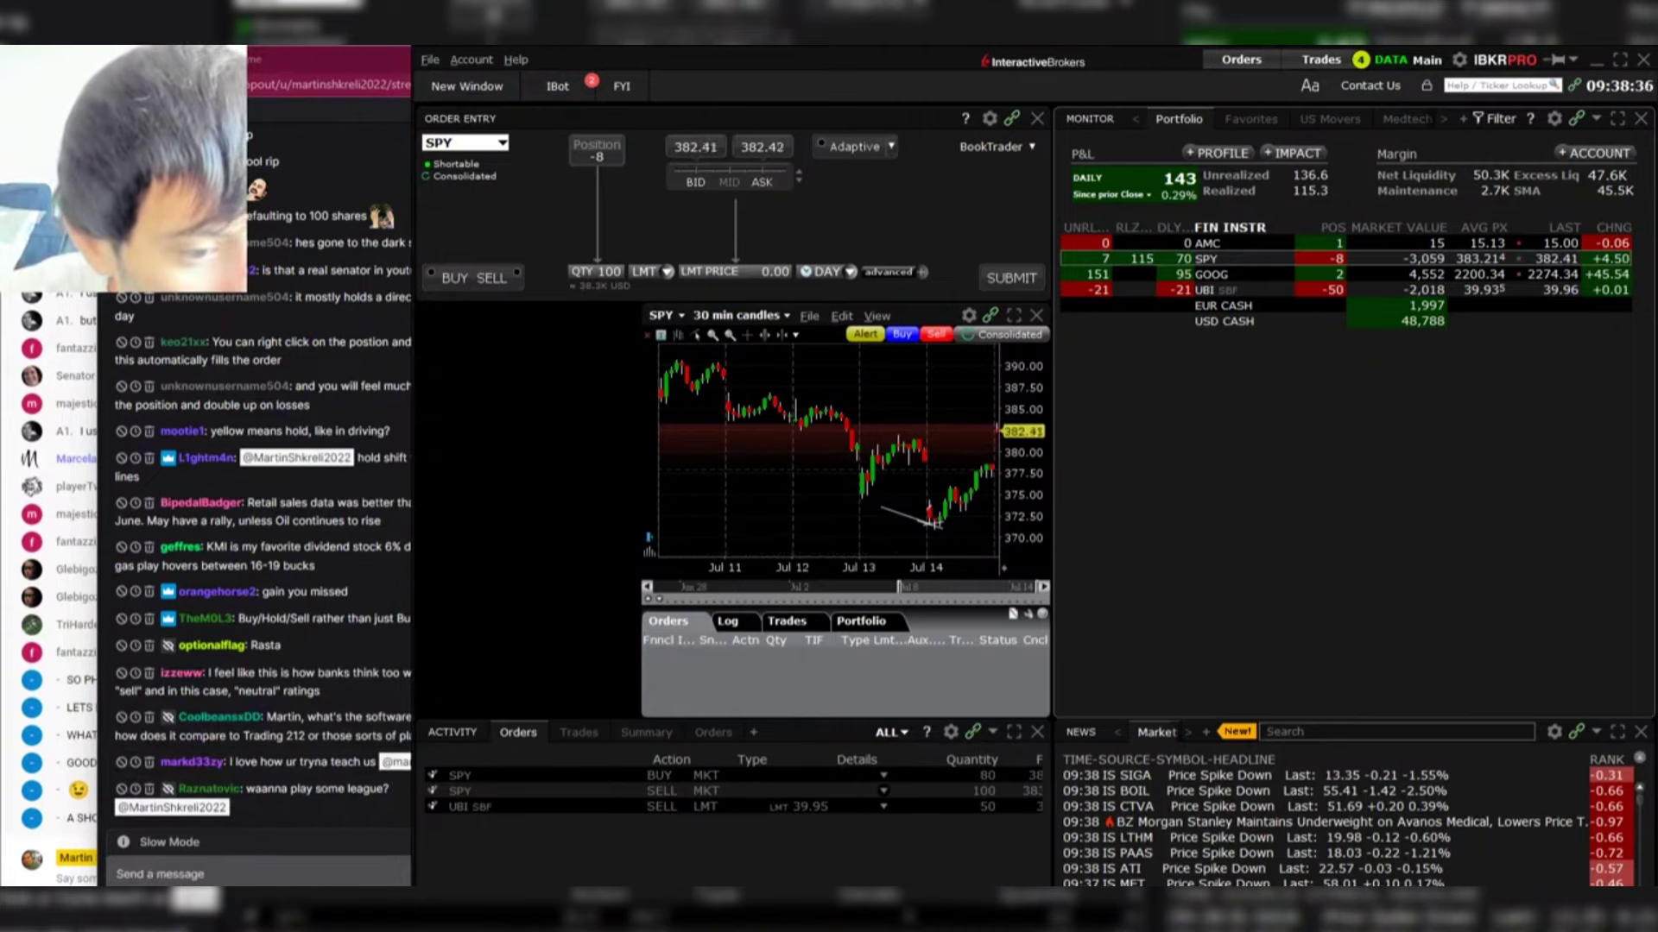
Step: Switch to the YouTube live chat window and send the message "what?"
{"action": "key", "text": "alt+Tab"}
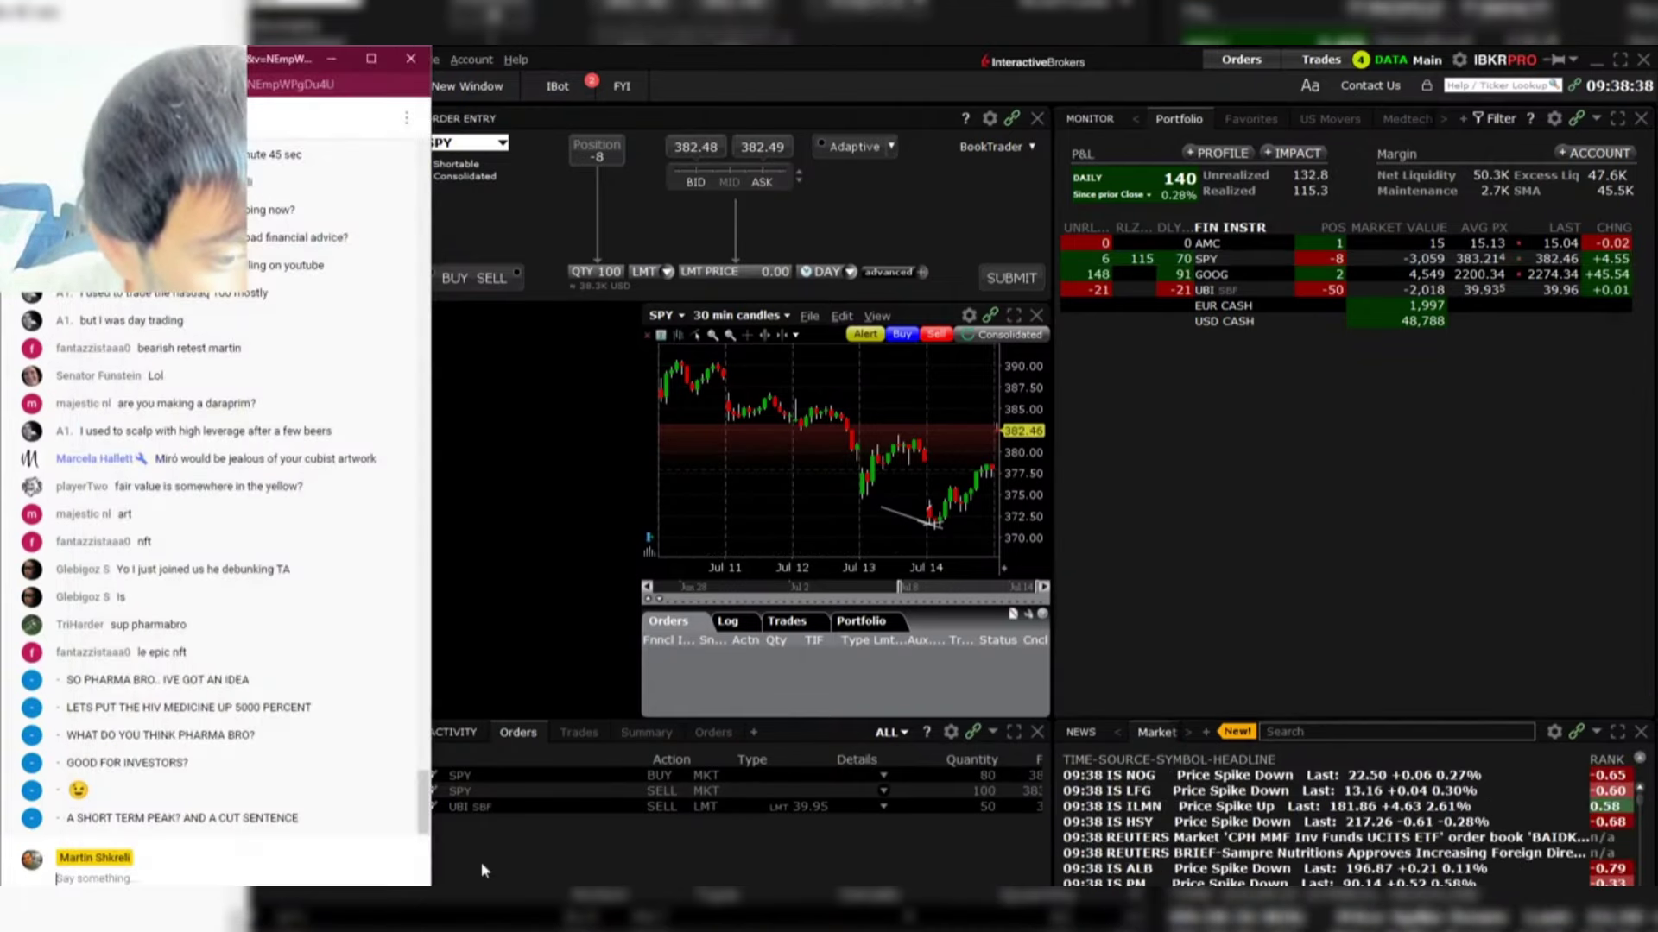
{"action": "left_click", "coordinate": [655, 842]}
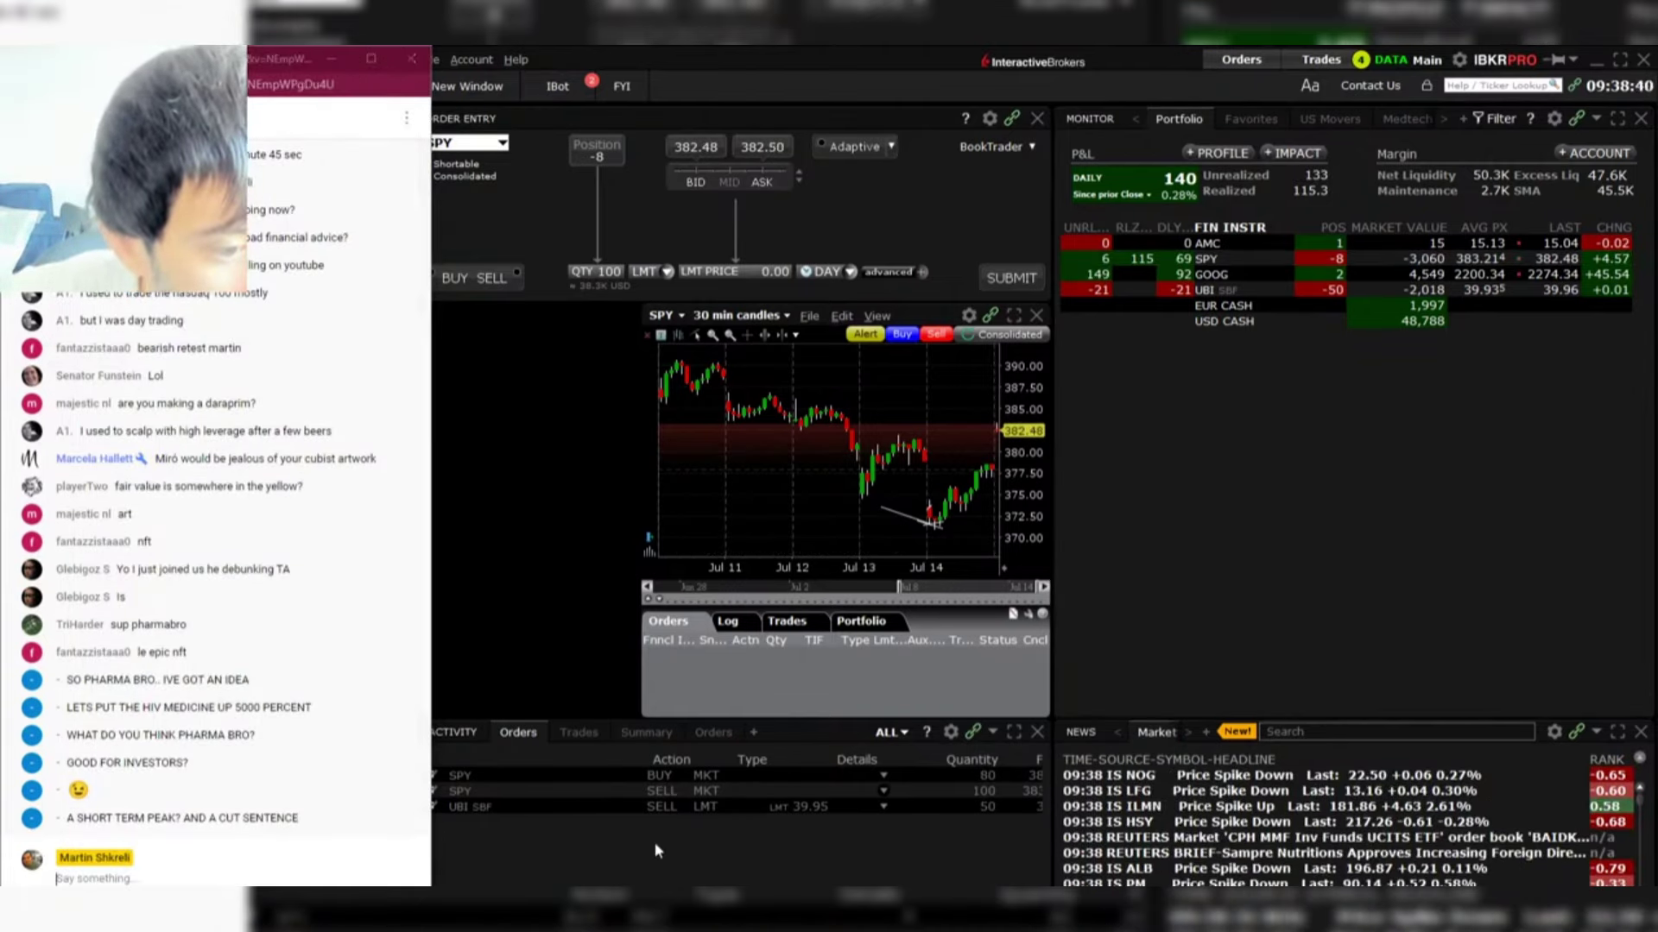
{"action": "left_click", "coordinate": [241, 716]}
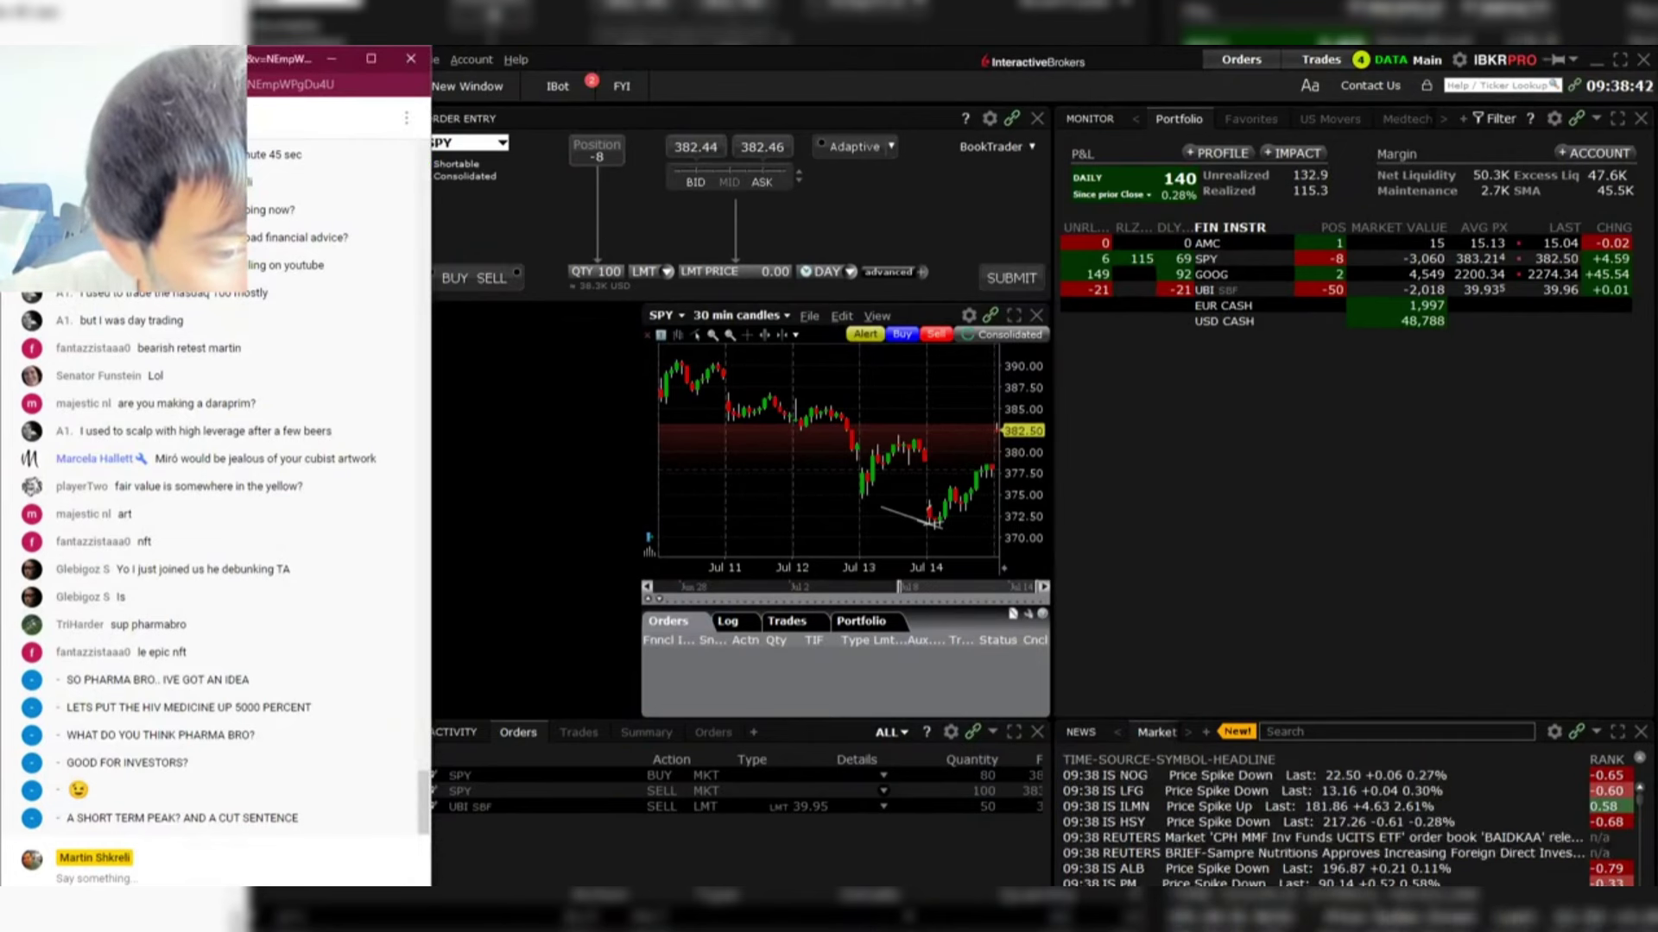
{"action": "type", "text": "what?"}
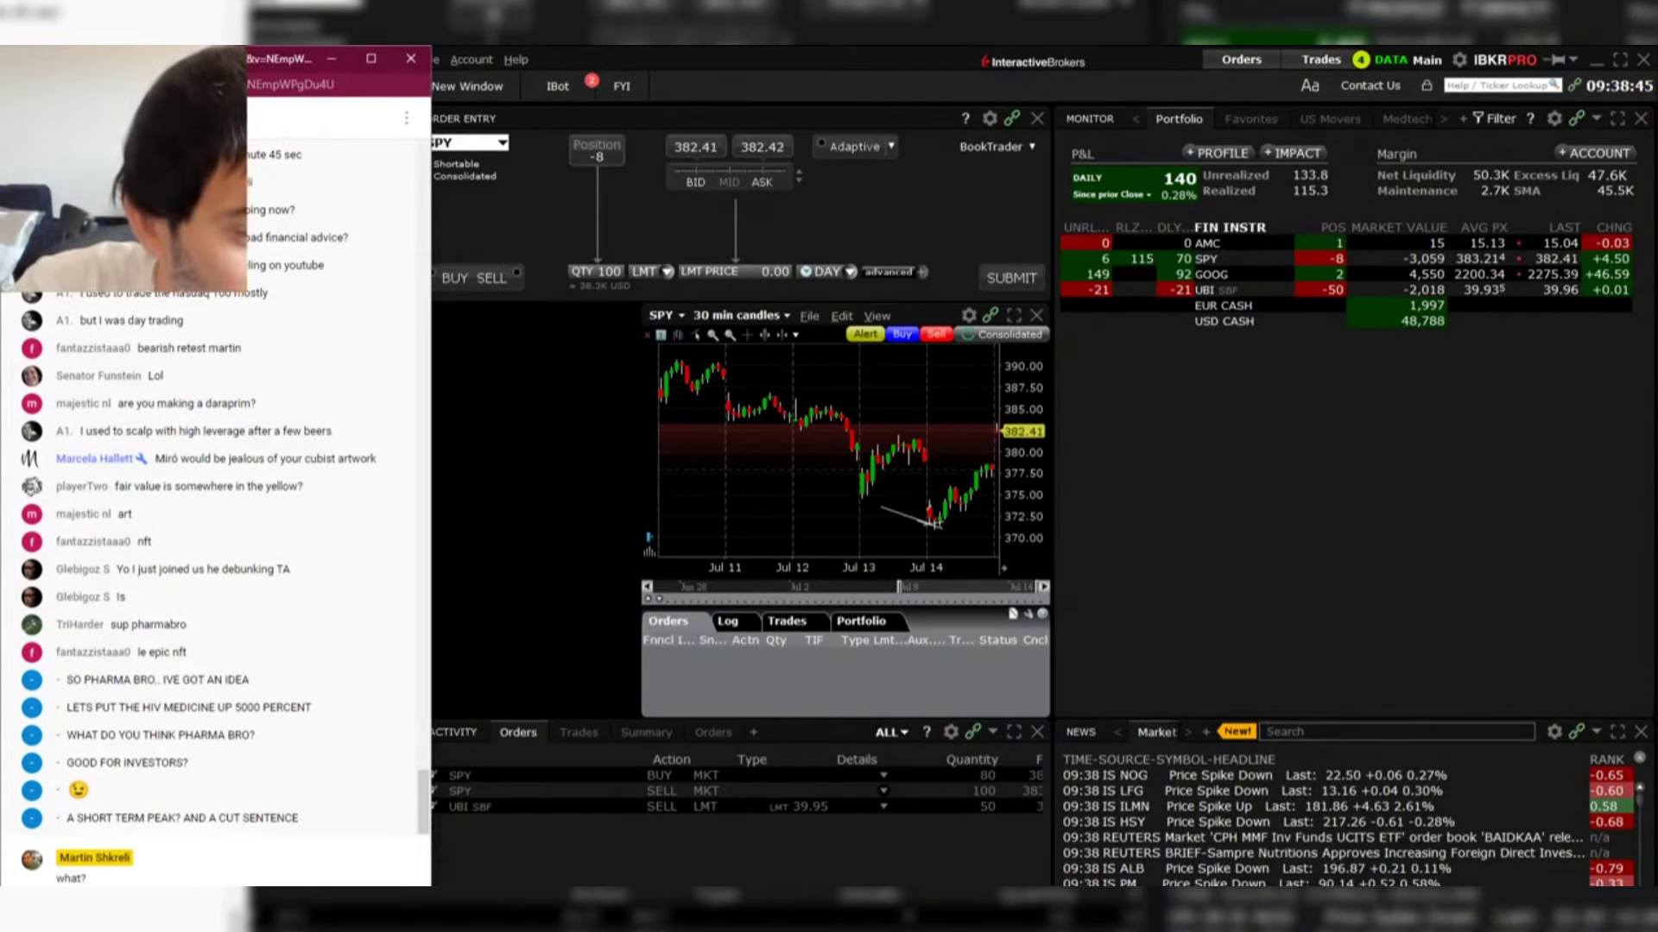
{"action": "key", "text": "Return"}
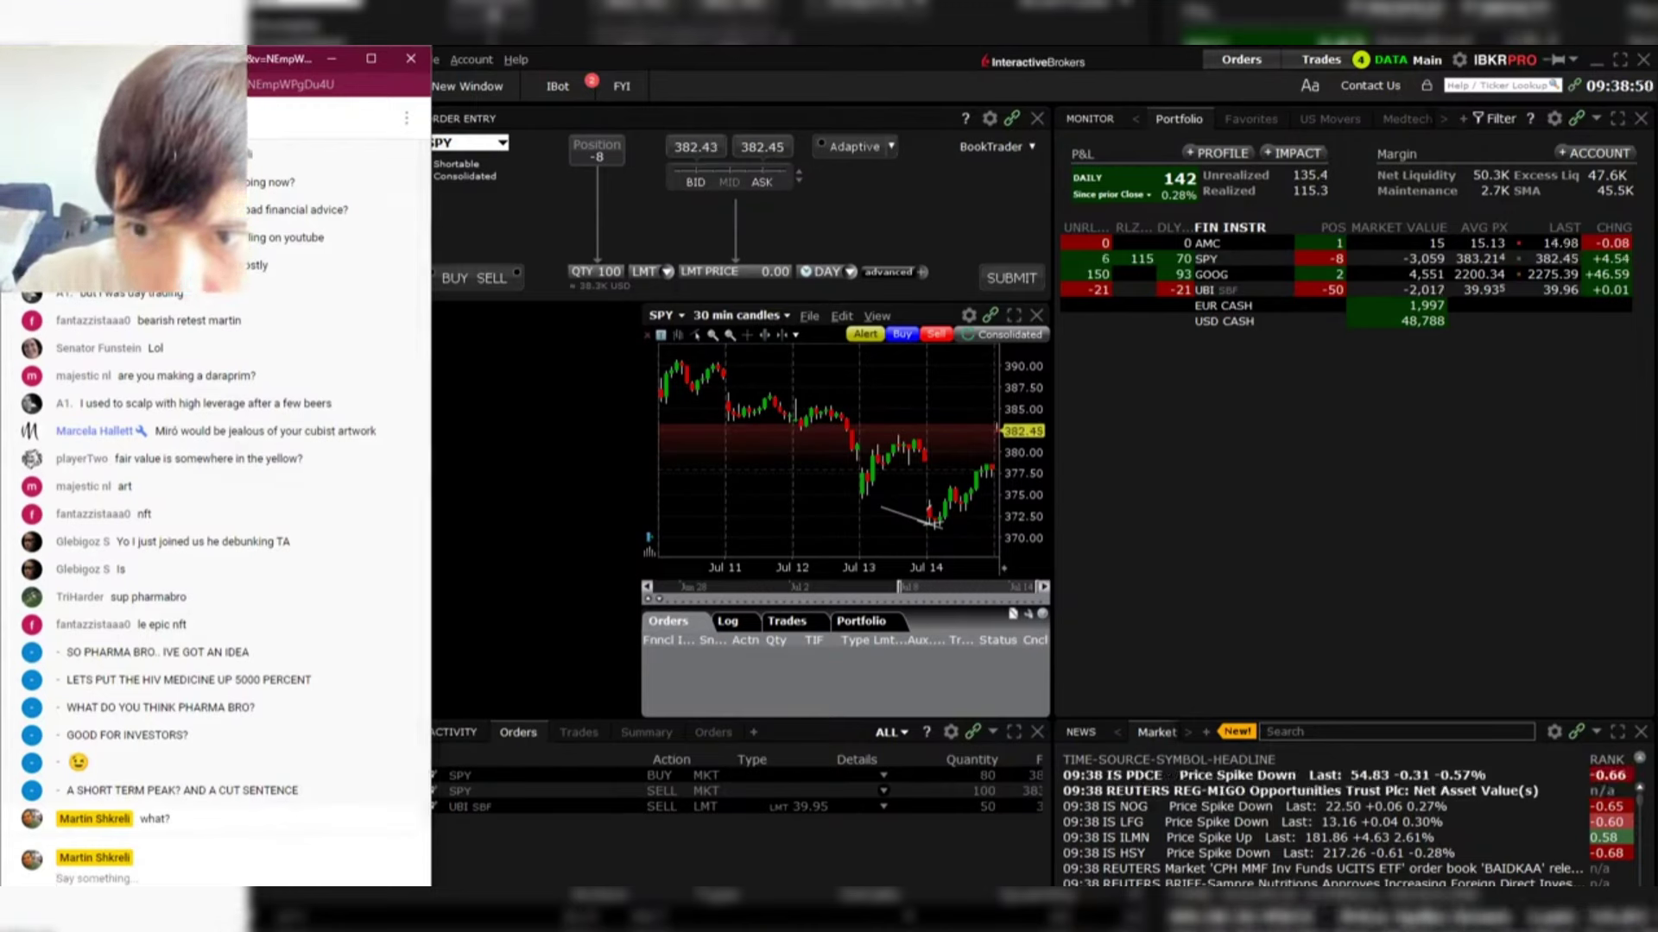
Step: Bring up the AMZN workbook and Amazon's investor relations page in the browser, and look through the quarterly results filings by year
{"action": "key", "text": "alt+Tab"}
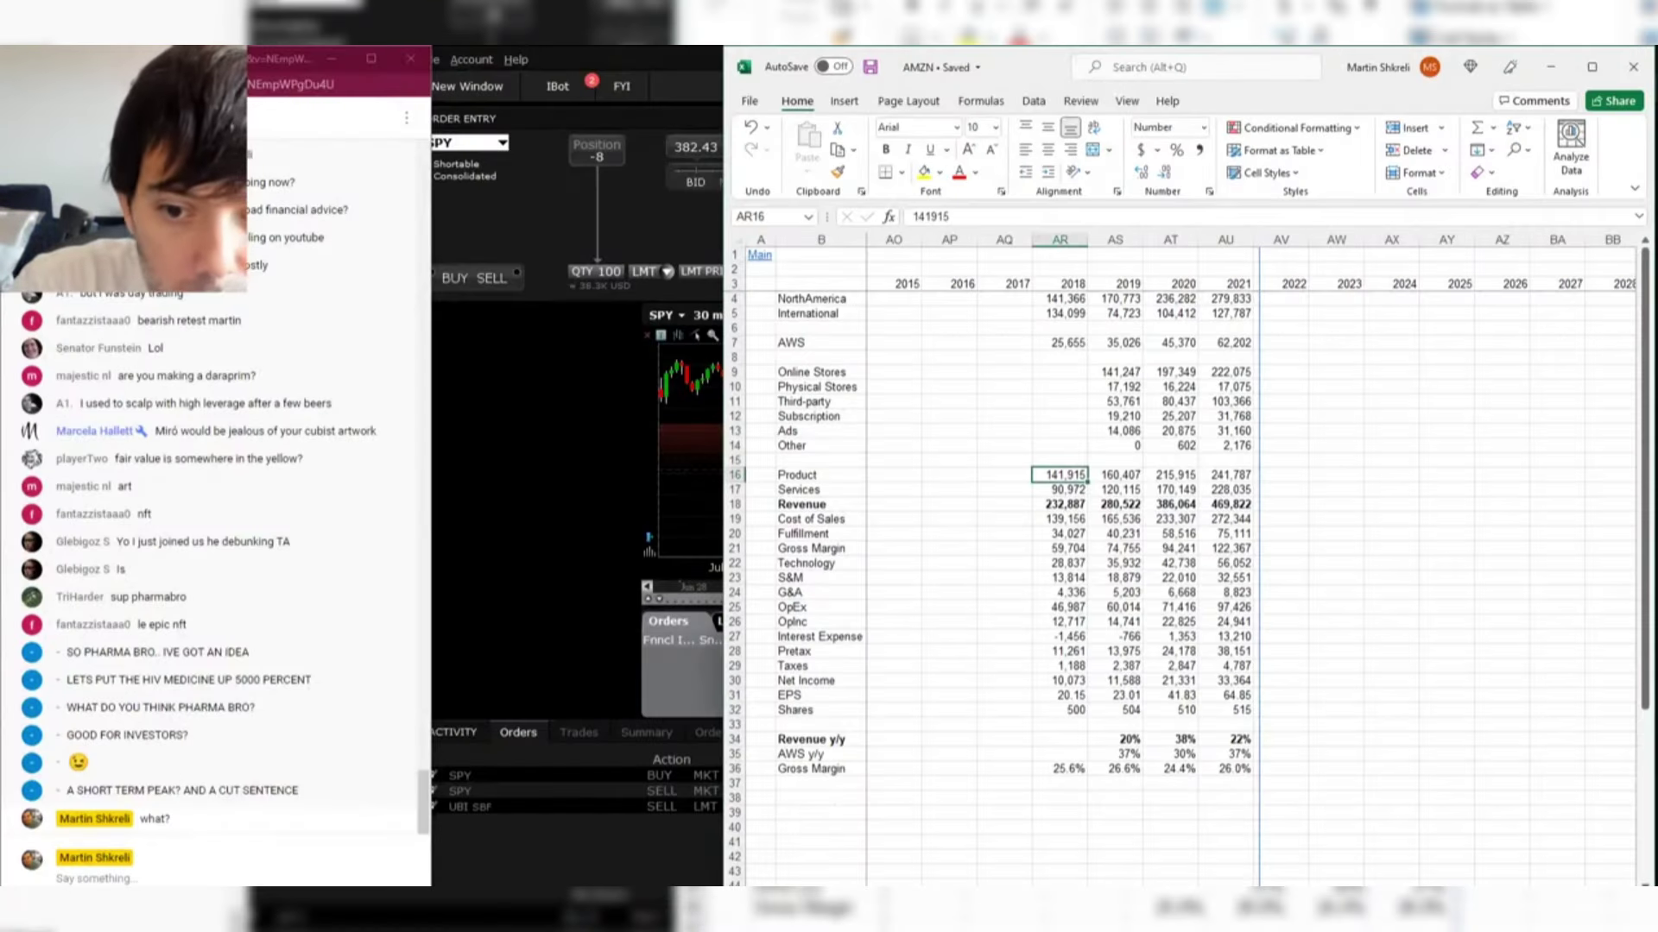
{"action": "key", "text": "alt+Tab"}
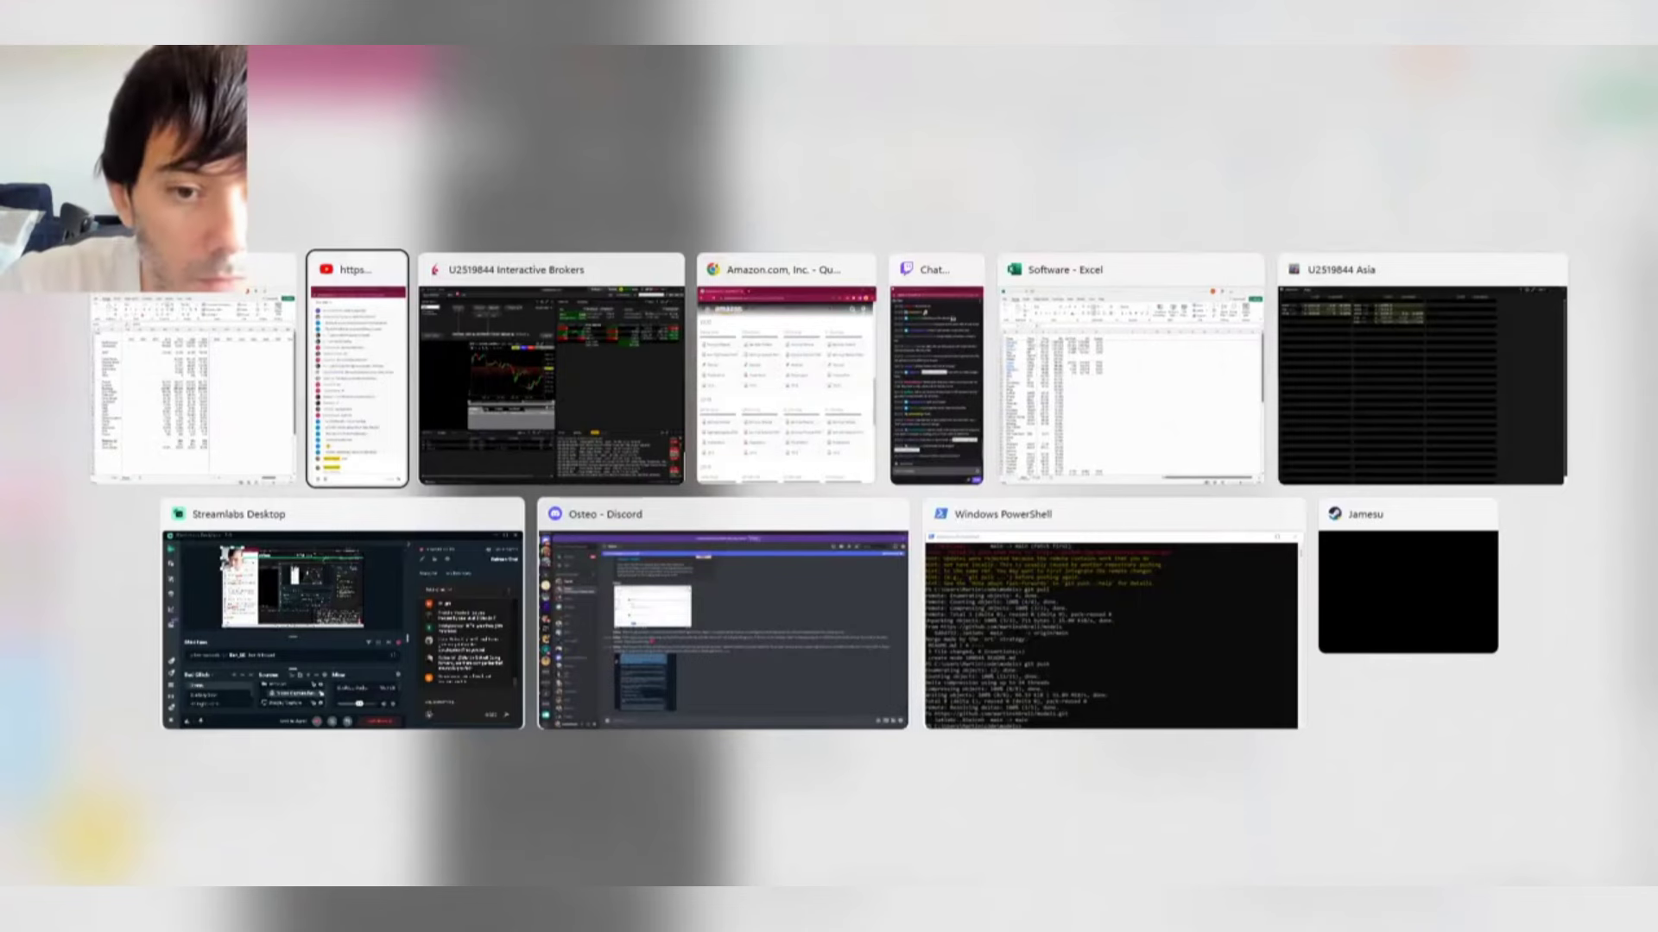
{"action": "key", "text": "alt+Tab"}
{"action": "key", "text": "alt+Tab"}
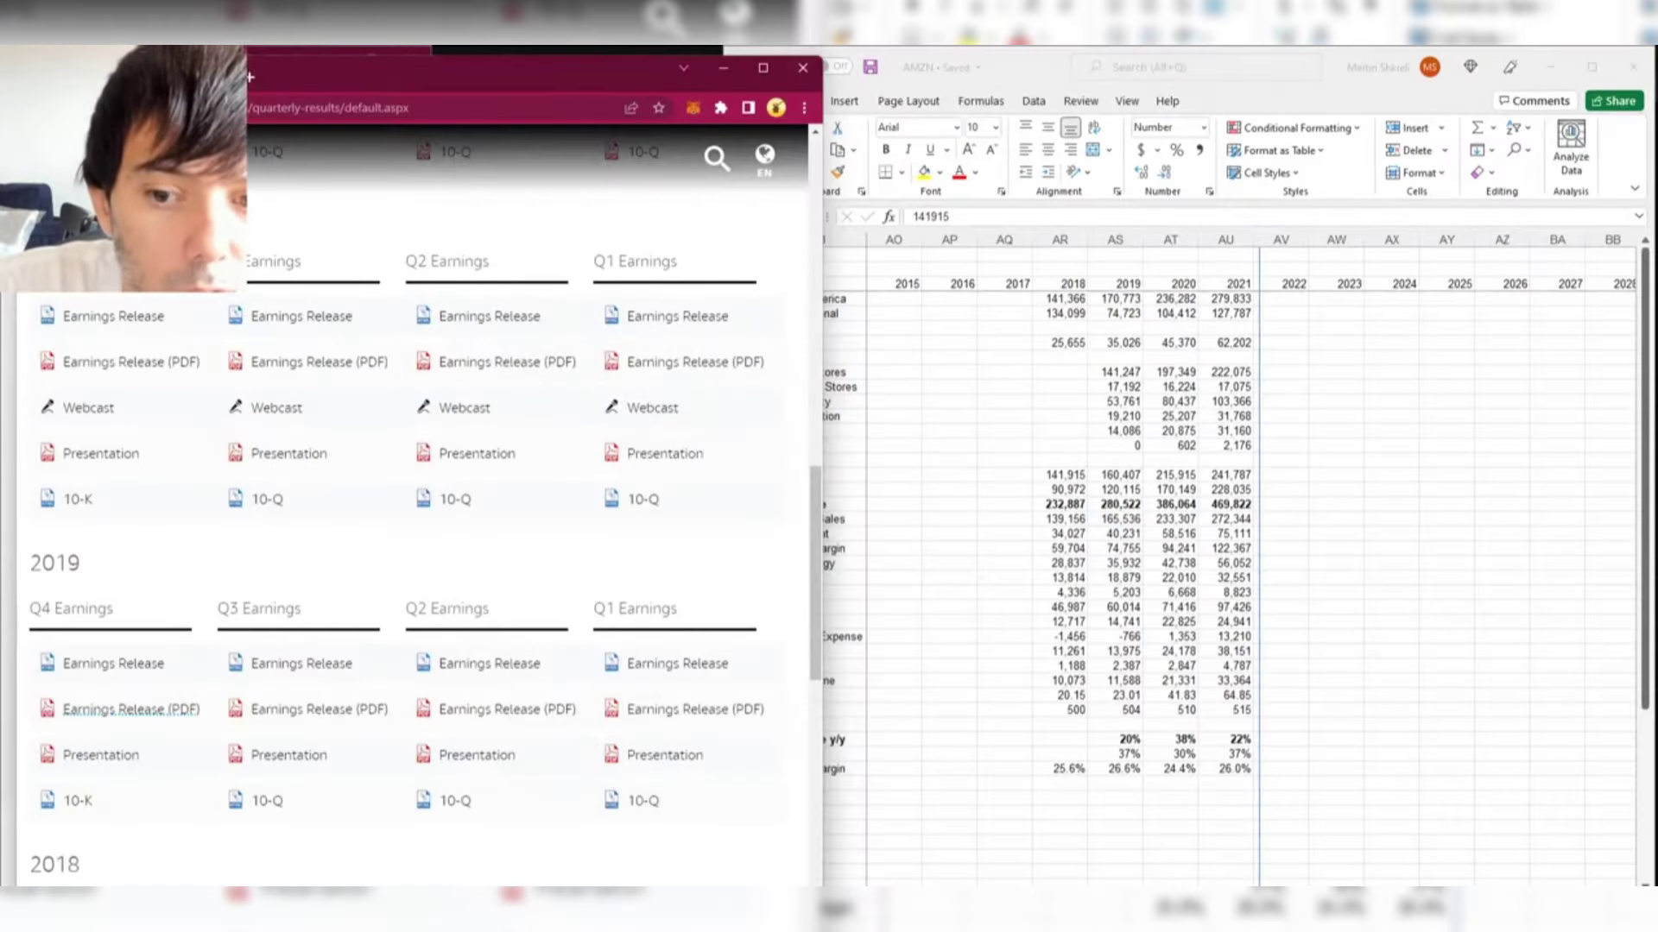
{"action": "scroll", "coordinate": [129, 709], "scroll_direction": "down", "scroll_amount": 3}
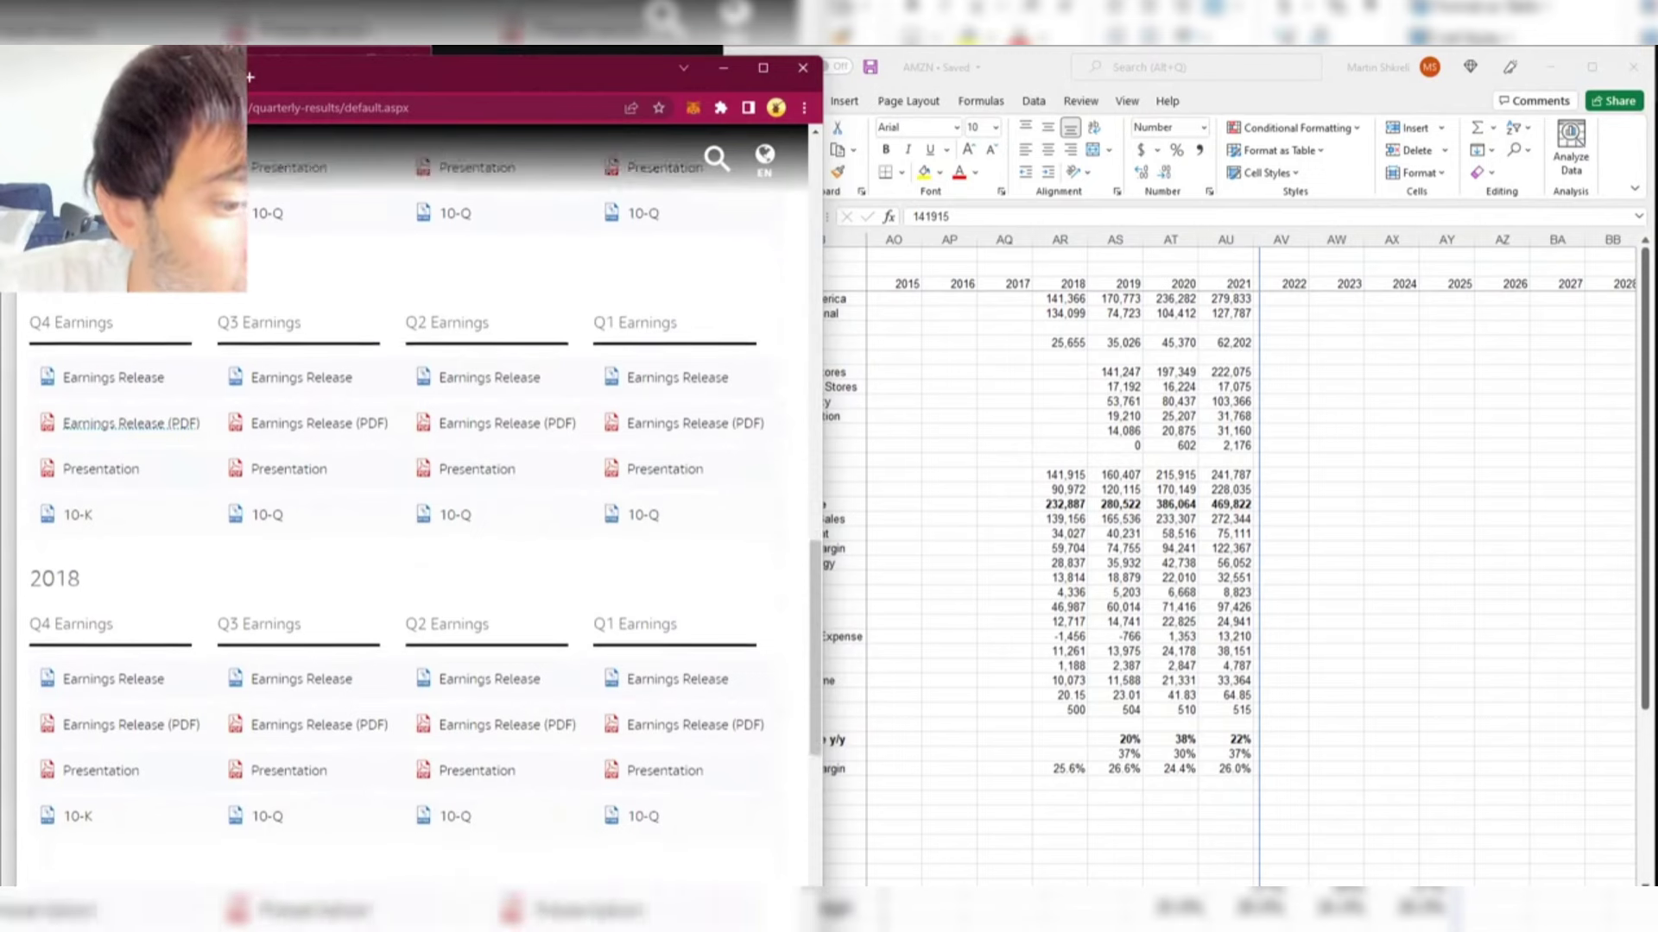
{"action": "scroll", "coordinate": [129, 423], "scroll_direction": "down", "scroll_amount": 1}
{"action": "scroll", "coordinate": [252, 840], "scroll_direction": "down", "scroll_amount": 2}
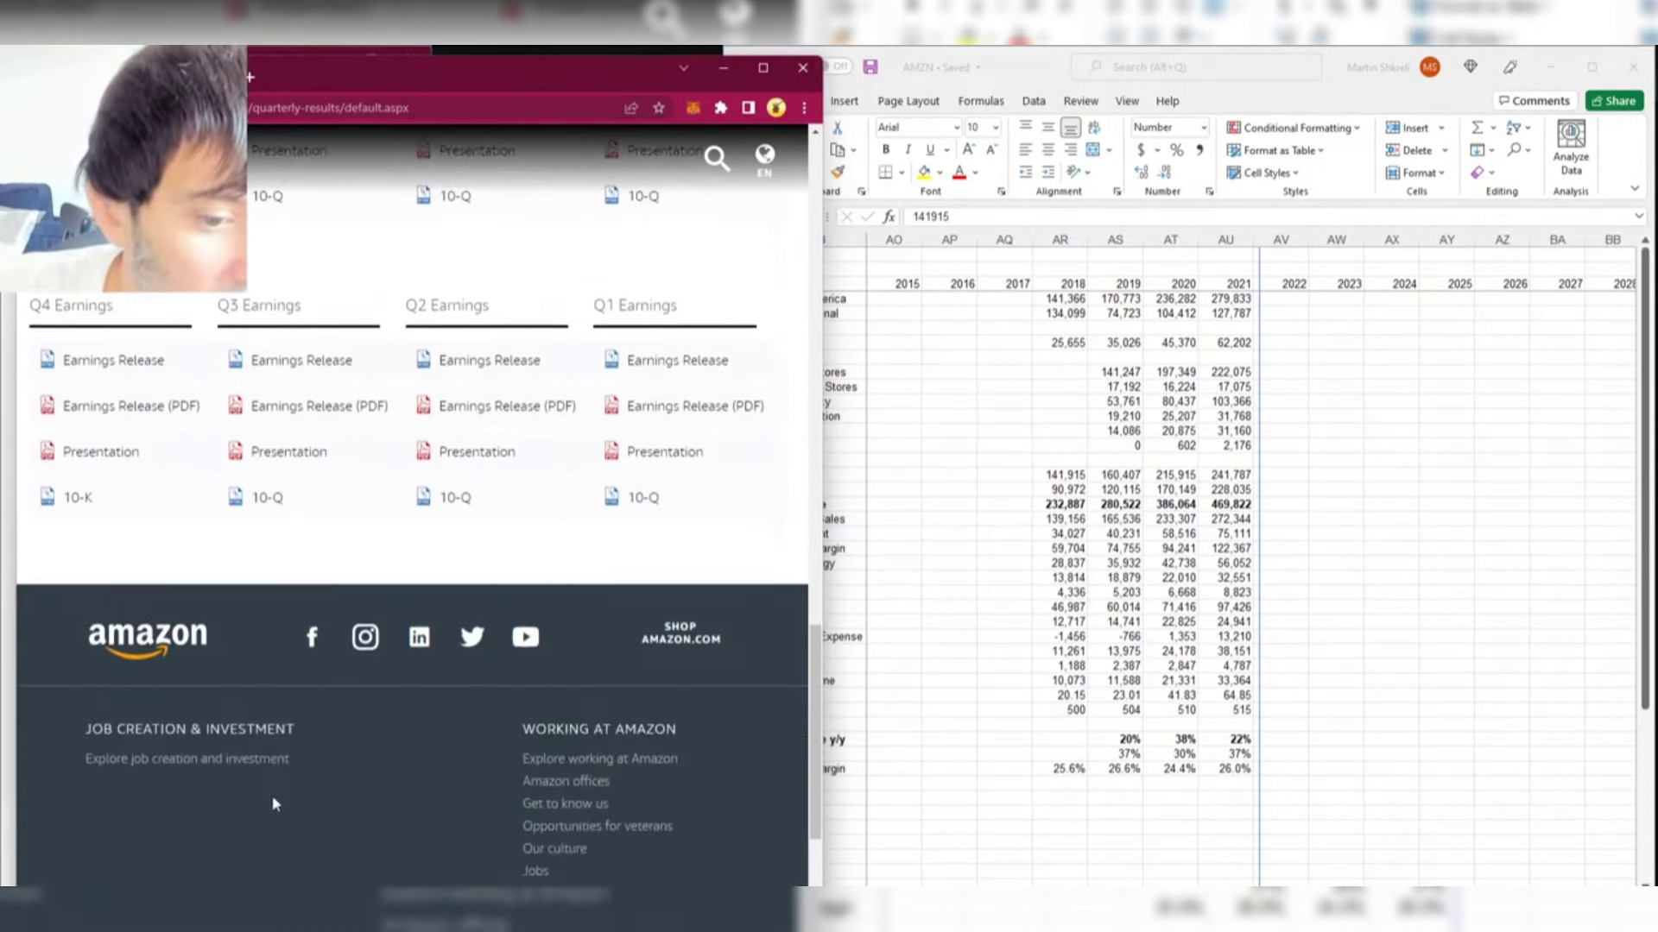
{"action": "scroll", "coordinate": [273, 799], "scroll_direction": "up", "scroll_amount": 15}
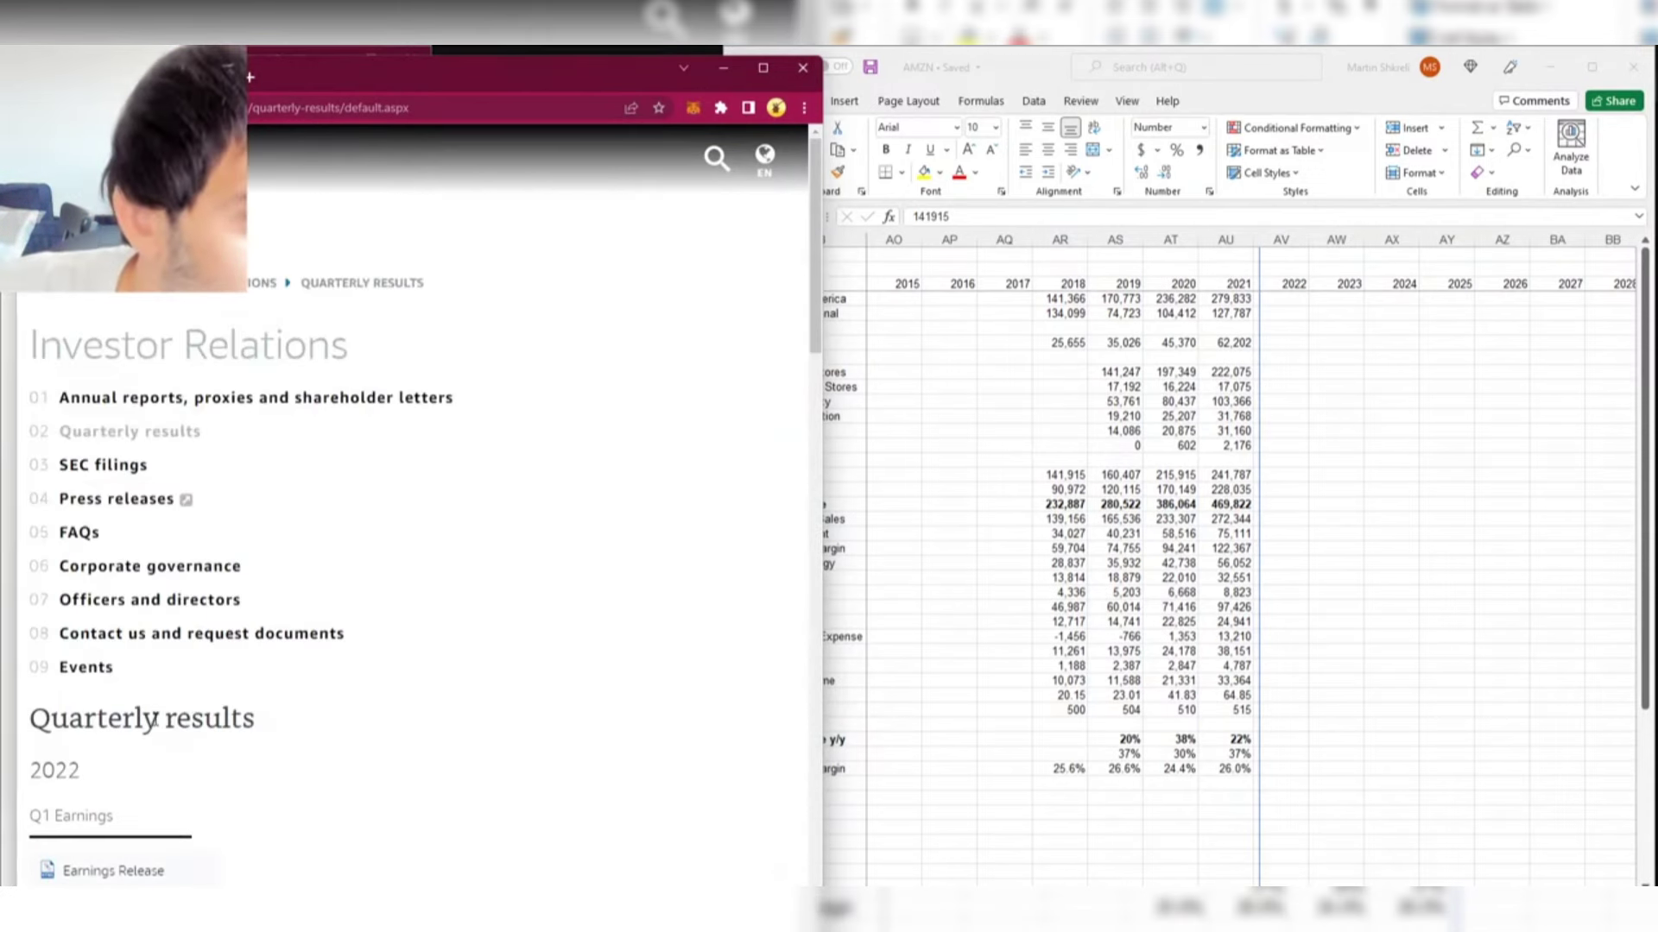
{"action": "scroll", "coordinate": [333, 556], "scroll_direction": "down", "scroll_amount": 8}
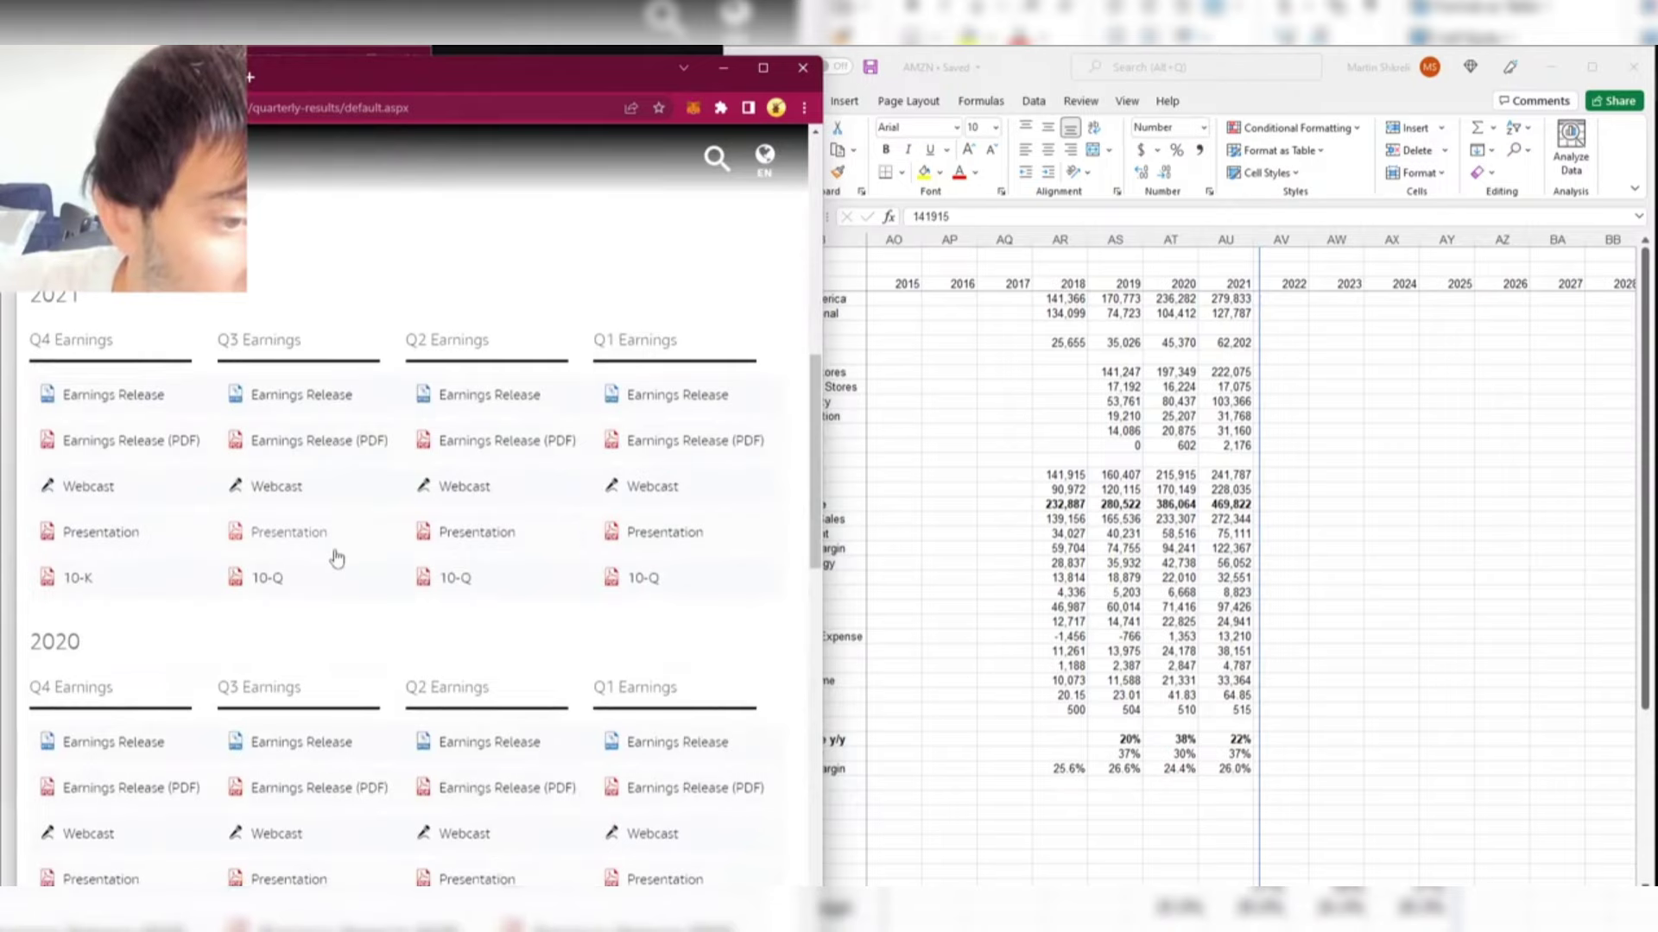